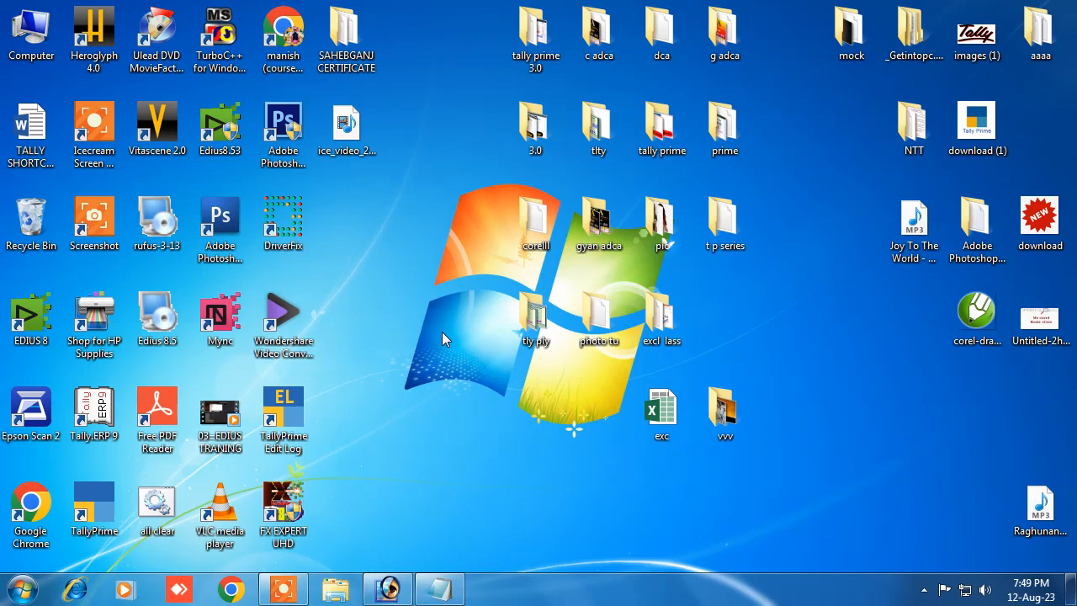
right_click(392, 126)
left_click(412, 170)
right_click(408, 127)
left_click(425, 174)
Launch TallyPrime in Educational Mode and dismiss the prompt to migrate company Abc.
double_click(106, 498)
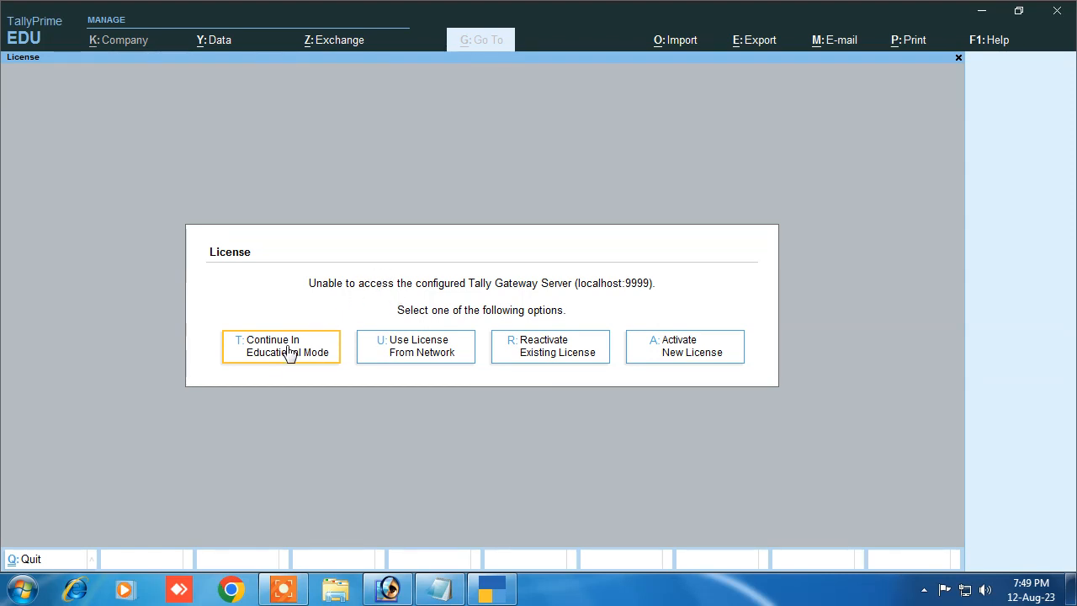
left_click(262, 353)
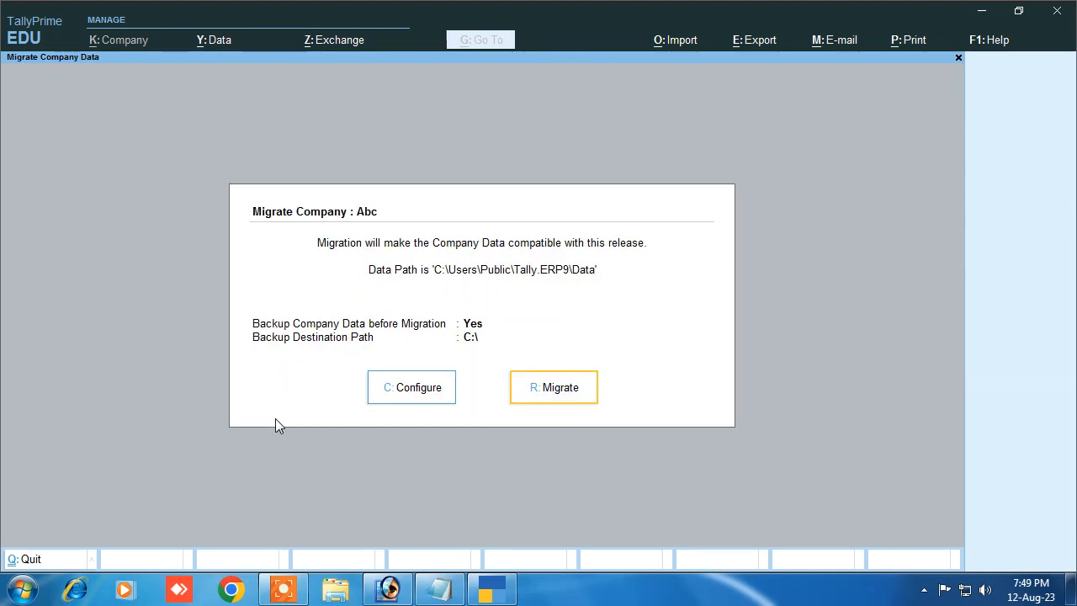
key("Return")
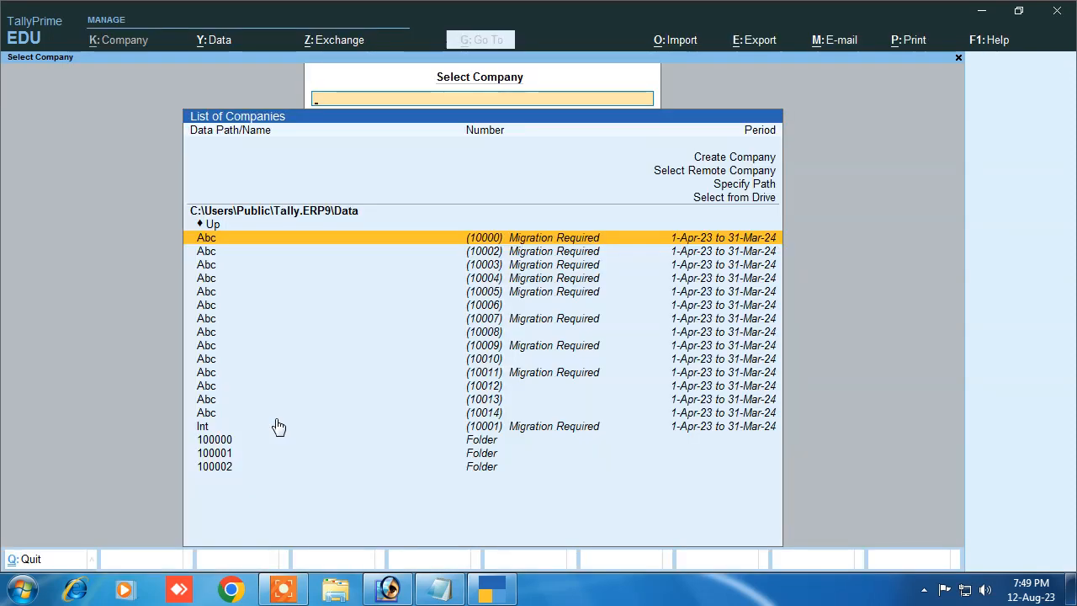
Start creating a new company named "Abc Pvt" and keep the same mailing name.
key("Up")
key("Up")
key("Up")
key("Up")
key("Up")
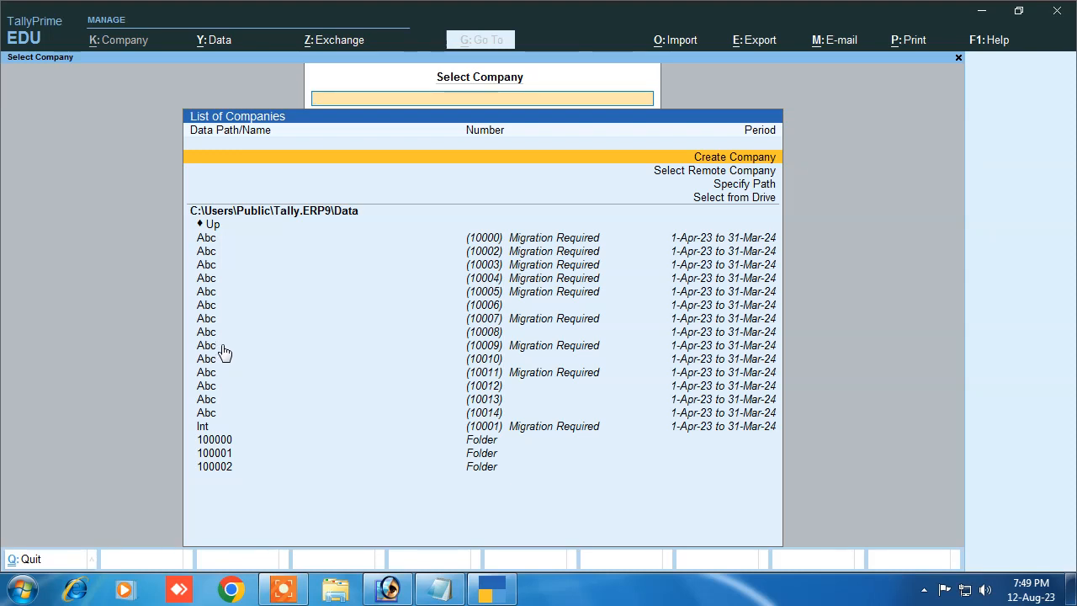
left_click(709, 158)
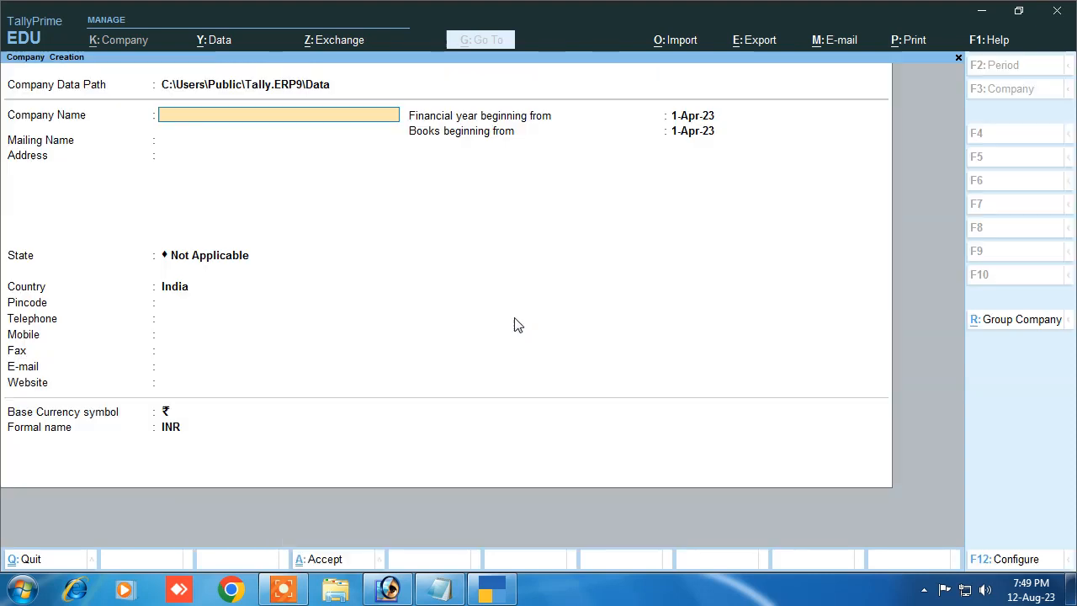
type("Abc")
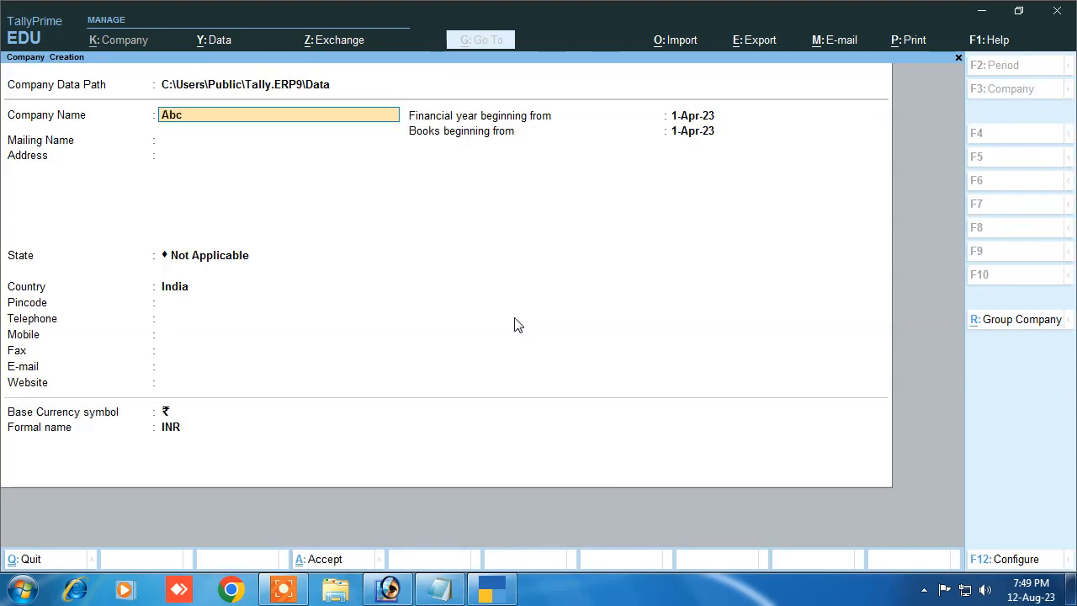
type(" Pvt")
key("Return")
key("Return")
Enter the company's address and pincode, and set its state to Uttar Pradesh.
type("Deori")
key("Return")
key("Return")
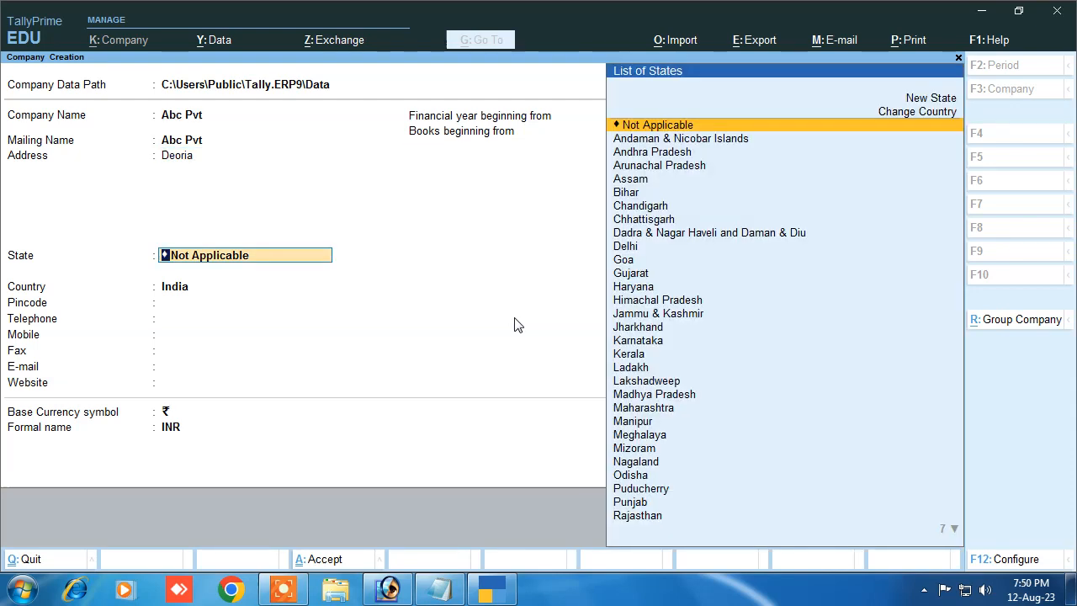
type("U")
key("Up")
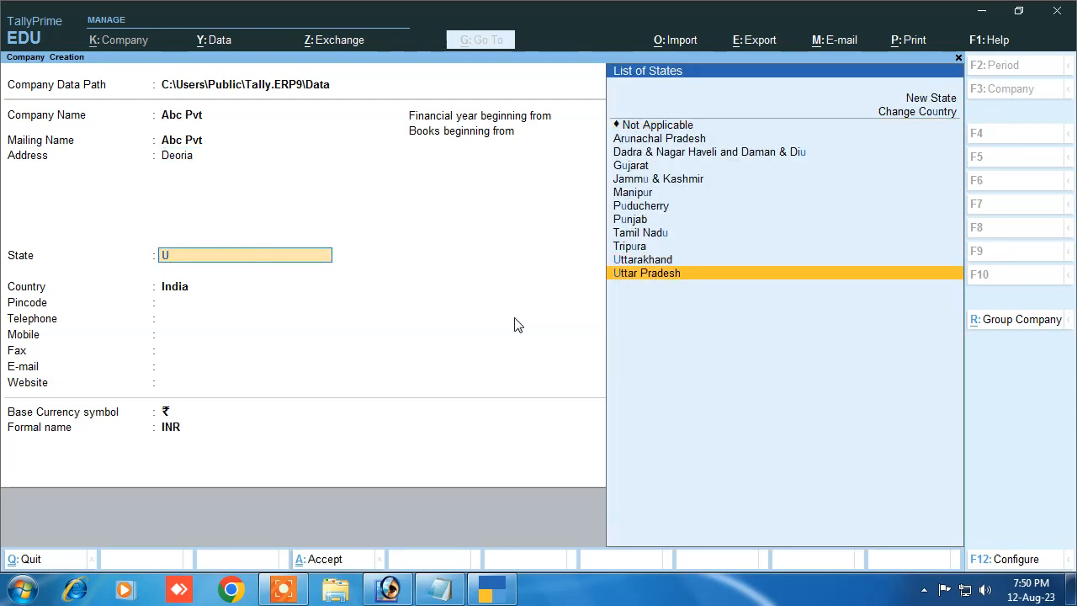
key("Return")
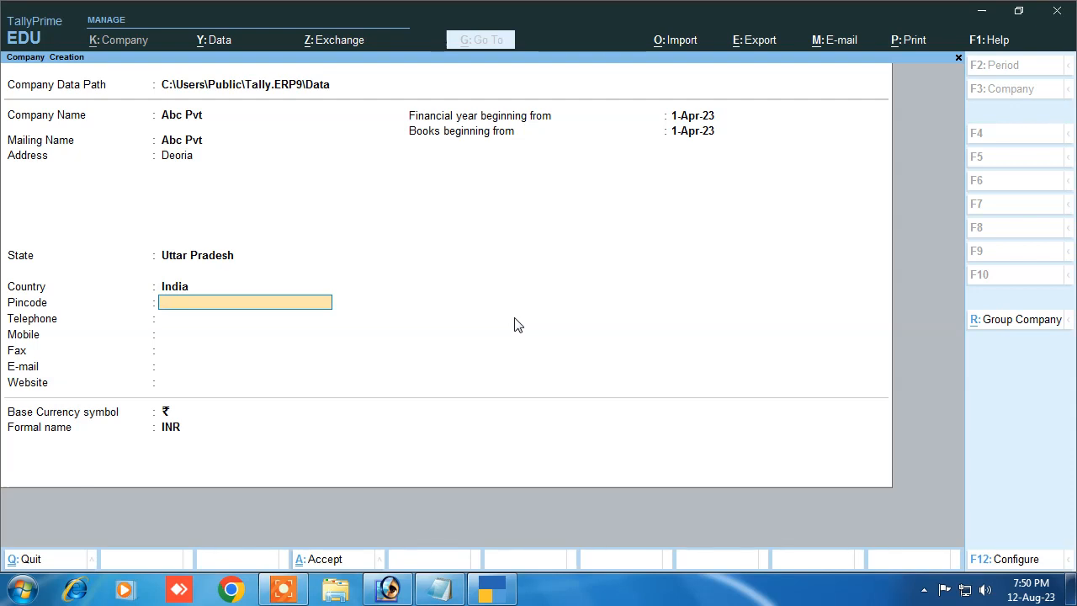
type("200120")
key("Return")
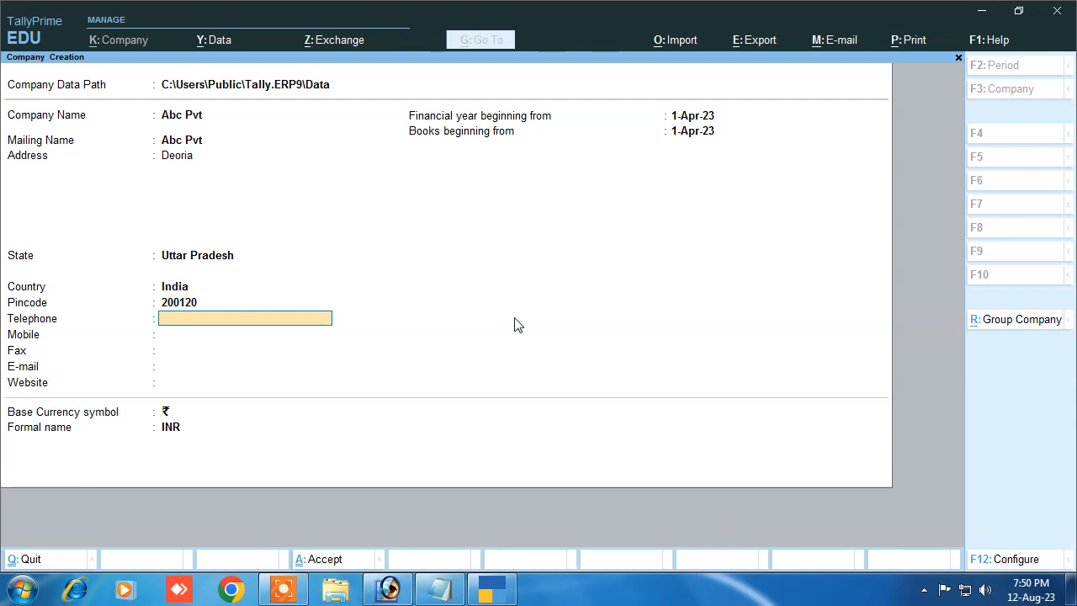
Leave the contact fields blank, keep 1-Apr-23 as the financial year and books beginning dates, and accept the company creation.
key("Return")
key("Return")
key("Return")
key("Return")
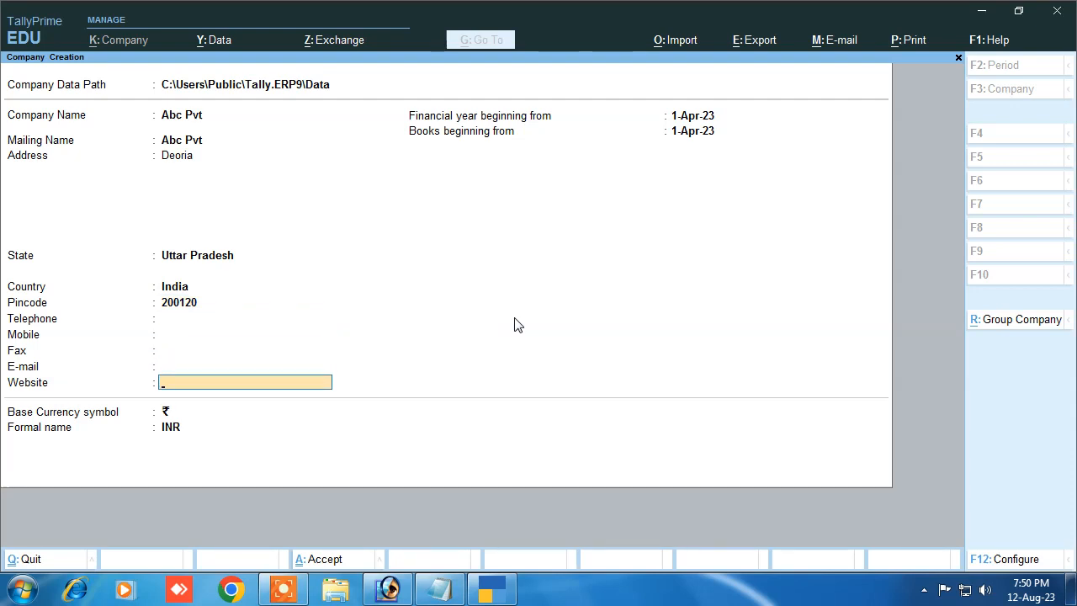
key("Return")
key("Return")
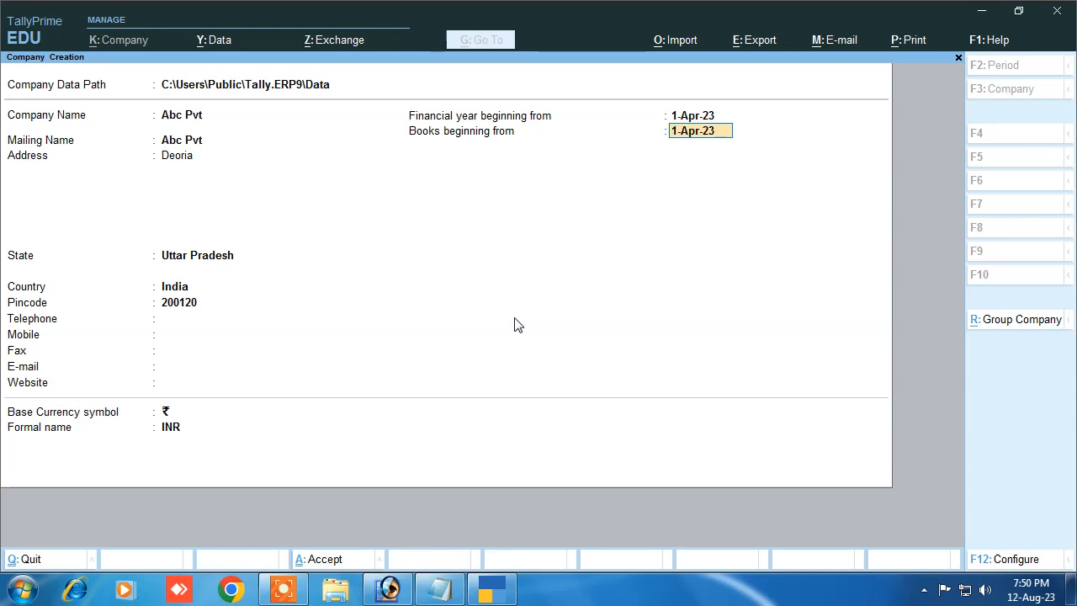
key("Return")
key("Return")
key("Return")
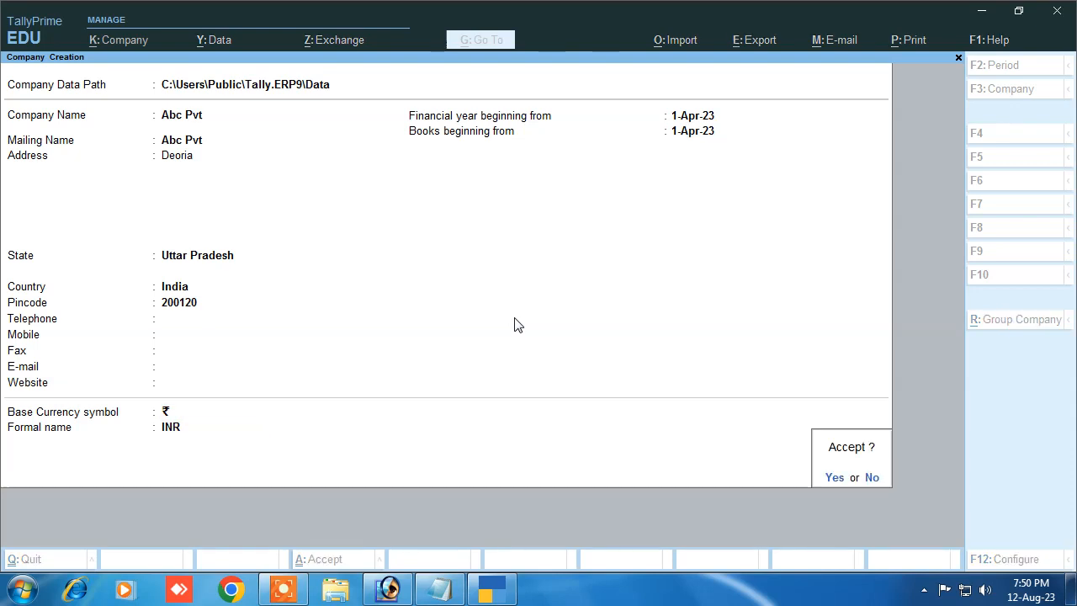
key("Return")
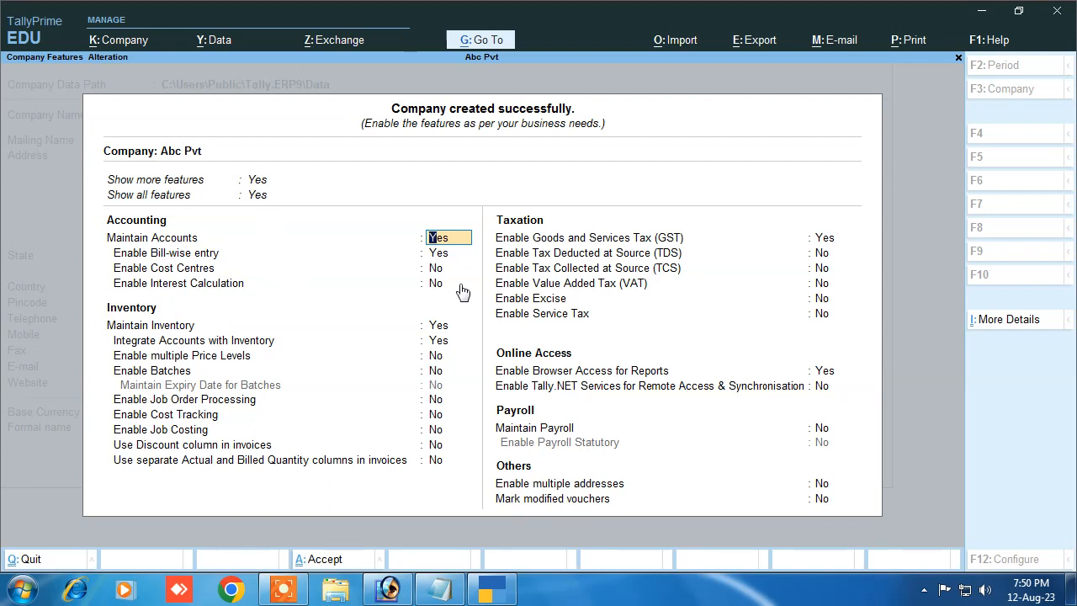
Keep the default accounting and inventory features for Abc Pvt, advancing to the Goods and Services Tax option.
key("Return")
key("Return")
key("Return")
key("Return")
key("Return")
key("Return")
key("Return")
key("Return")
key("Return")
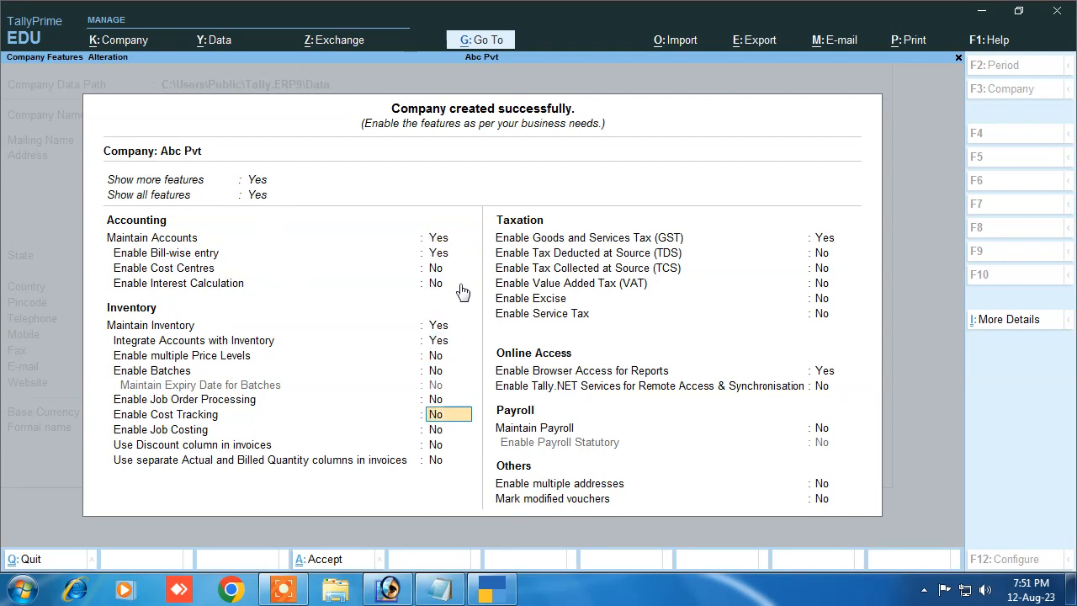
key("Return")
key("Return")
key("Return")
key("Return")
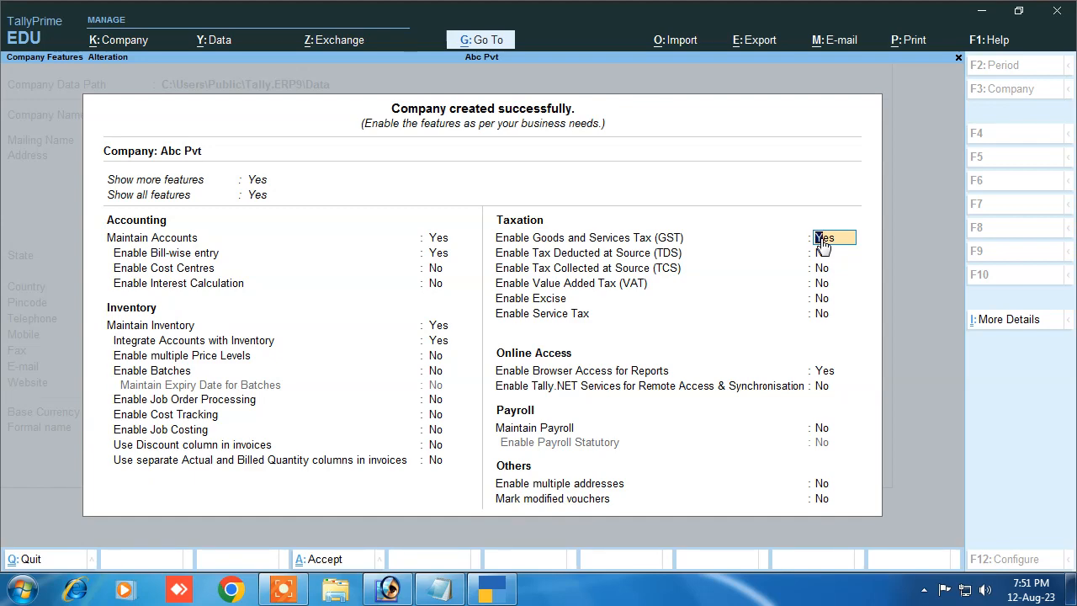
Keep GST enabled with Uttar Pradesh, Regular registration and applicability from 1-Apr-23, and enter the company's GSTIN/UIN.
key("Return")
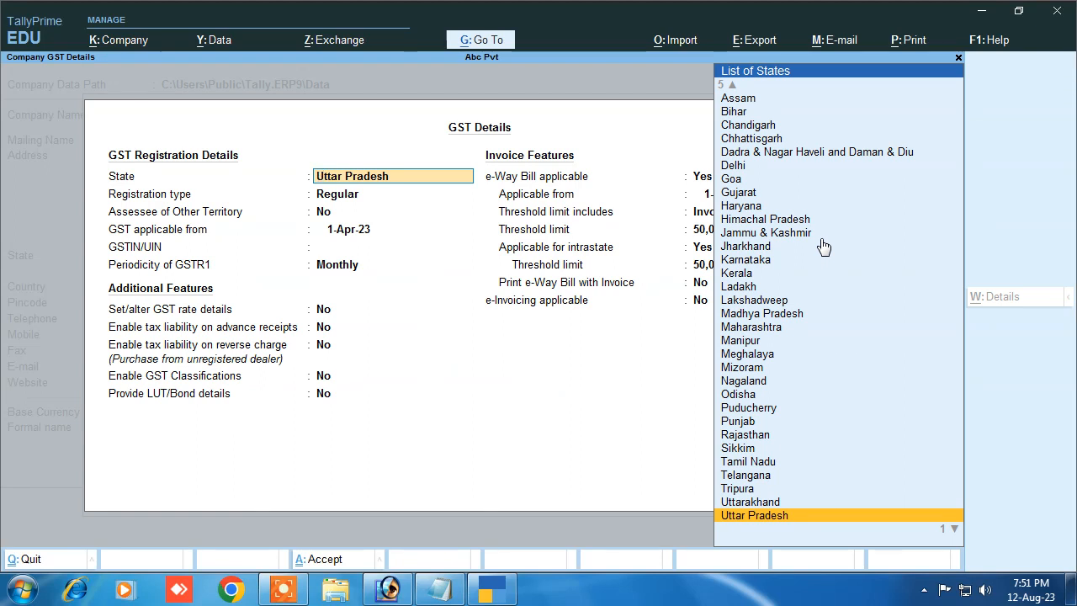
key("Return")
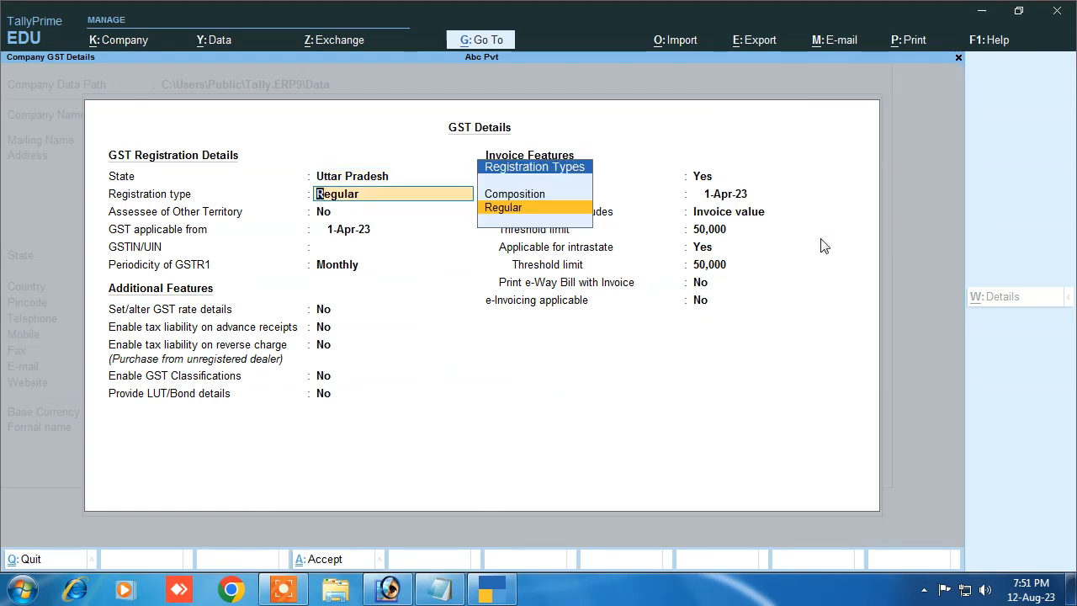
key("Return")
key("Return")
key("Return")
type("DFD54GF654G6")
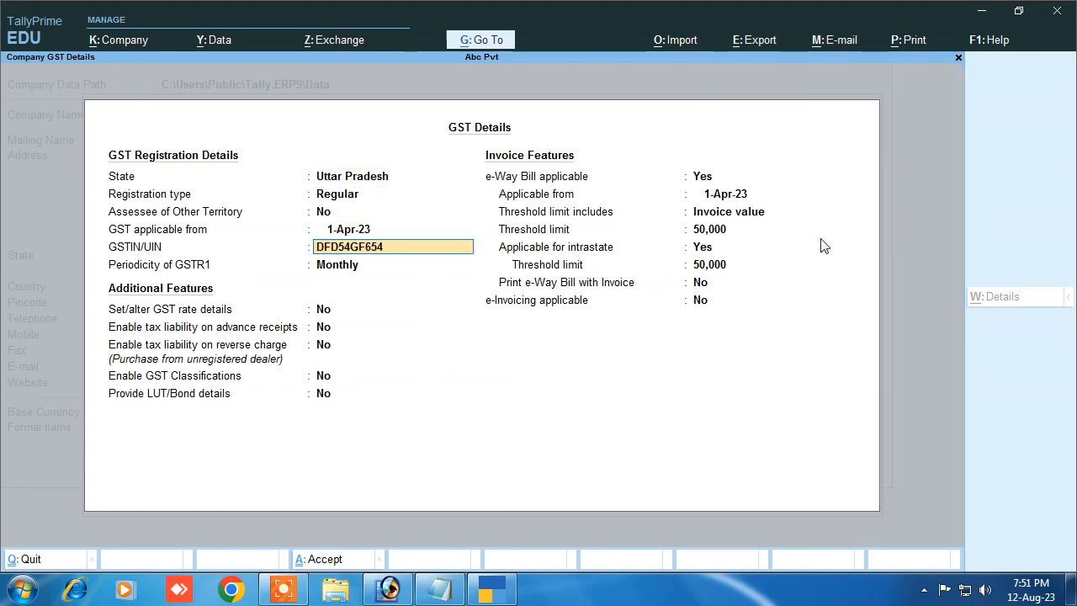
key("Return")
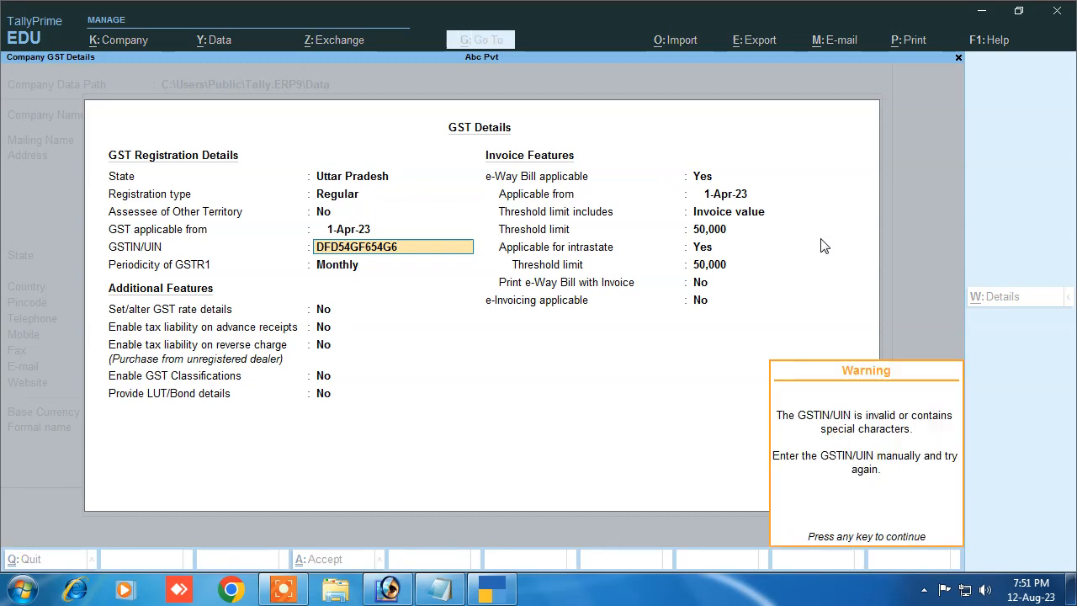
Keep the entered GSTIN/UIN and the default GSTR1 periodicity, additional and invoice features, and accept the GST details.
key("Return")
key("Return")
key("Return")
key("Return")
key("Return")
key("Return")
key("Return")
key("Return")
key("Return")
key("Return")
key("Return")
key("Return")
key("Return")
key("Return")
key("Return")
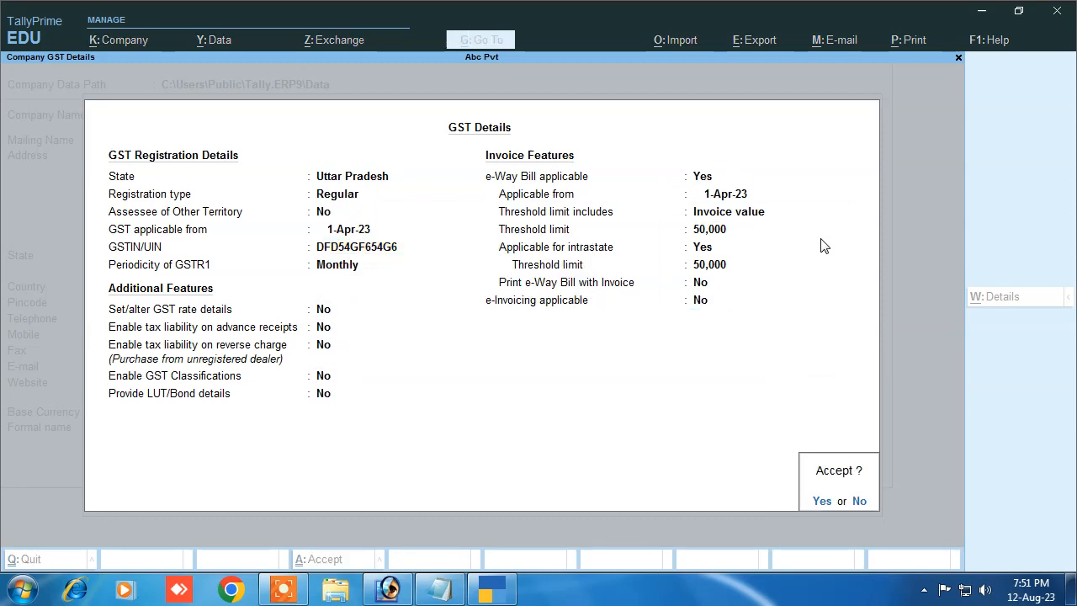
key("Return")
Keep the remaining taxation, online access, payroll and other features at their defaults and accept the company features.
key("Return")
key("Return")
key("Return")
key("Return")
key("Return")
key("Return")
key("Return")
key("Return")
key("Return")
key("Return")
key("Return")
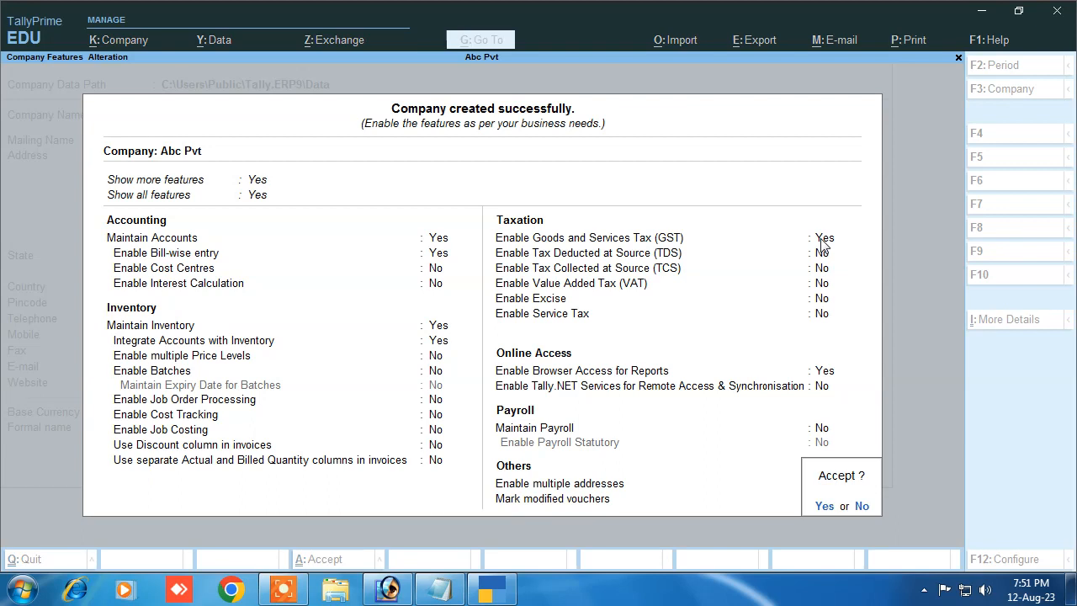
key("Return")
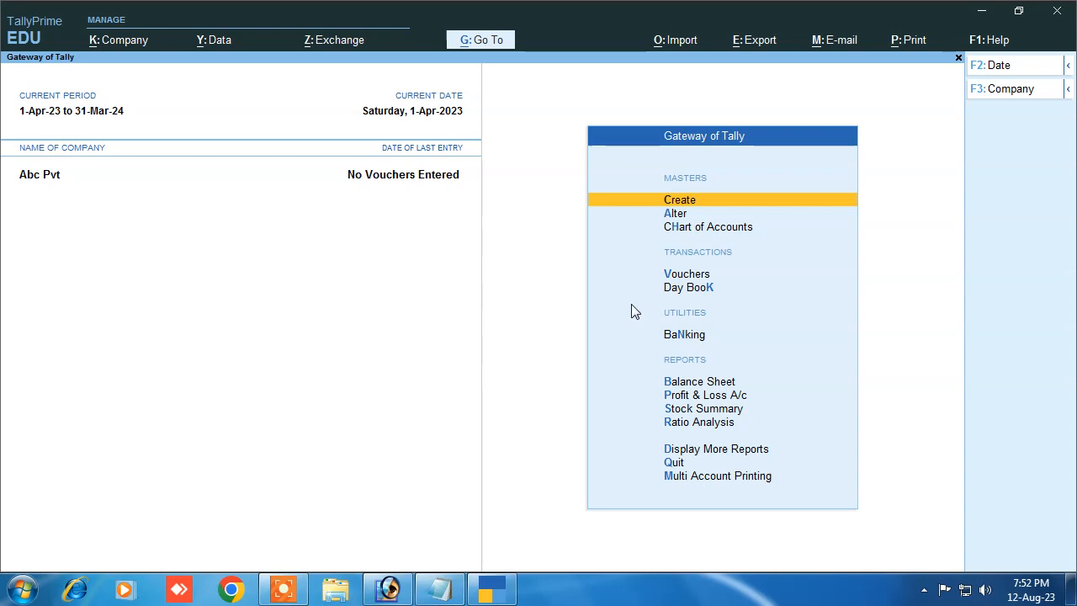
Start a purchase voucher with supplier invoice number 01 dated 1-Apr-23.
left_click(692, 275)
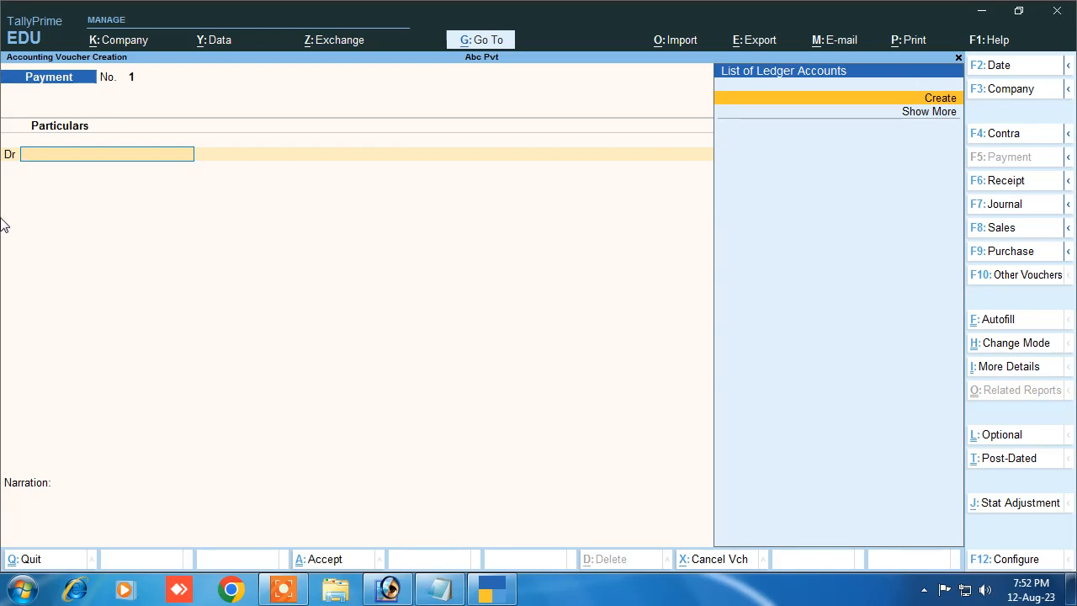
left_click(1004, 253)
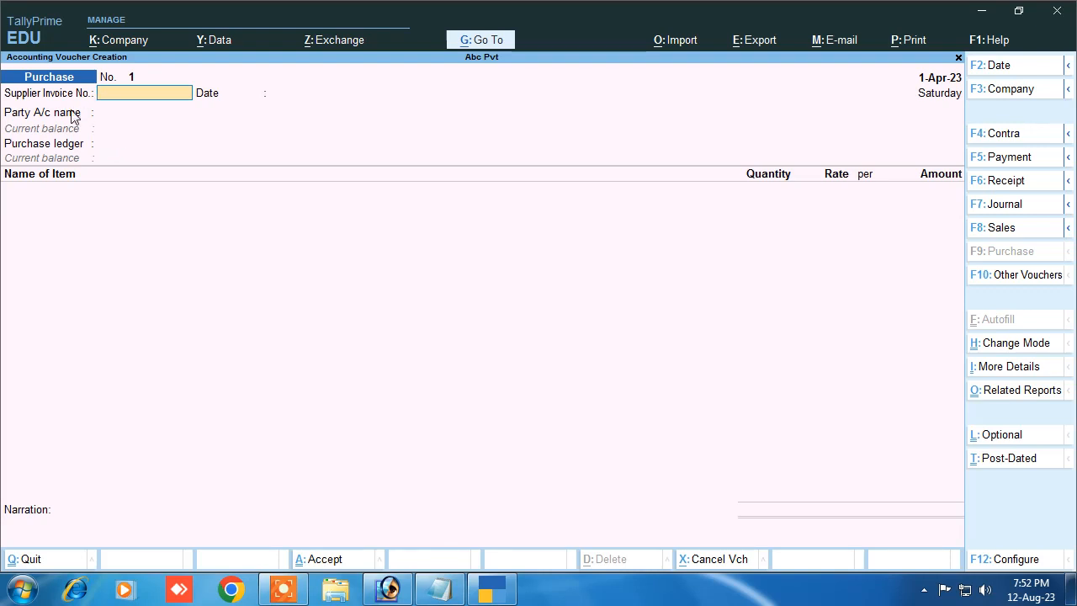
type("01")
key("Return")
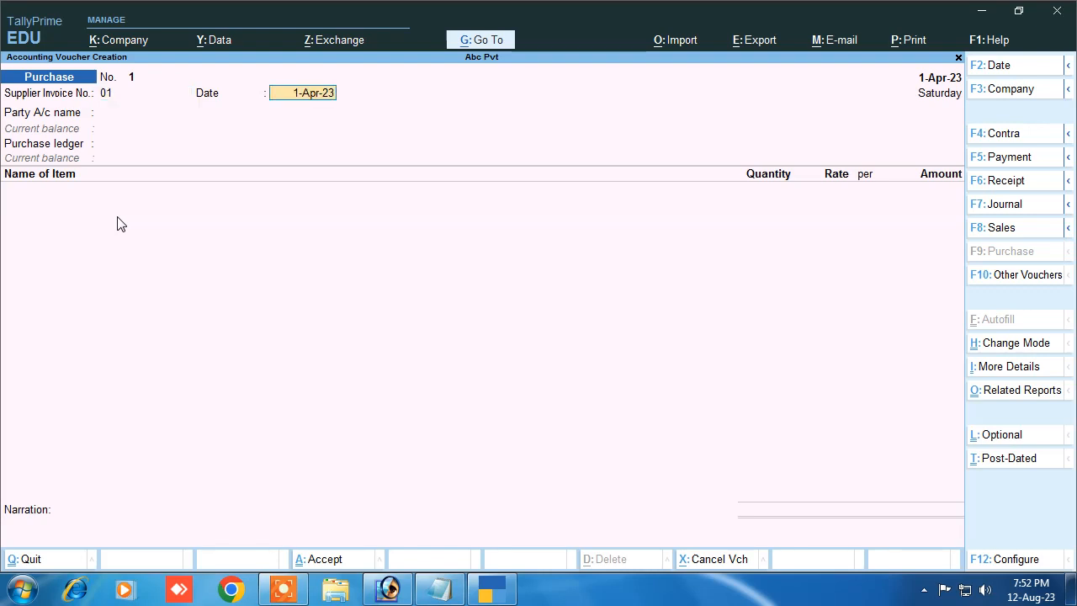
key("Return")
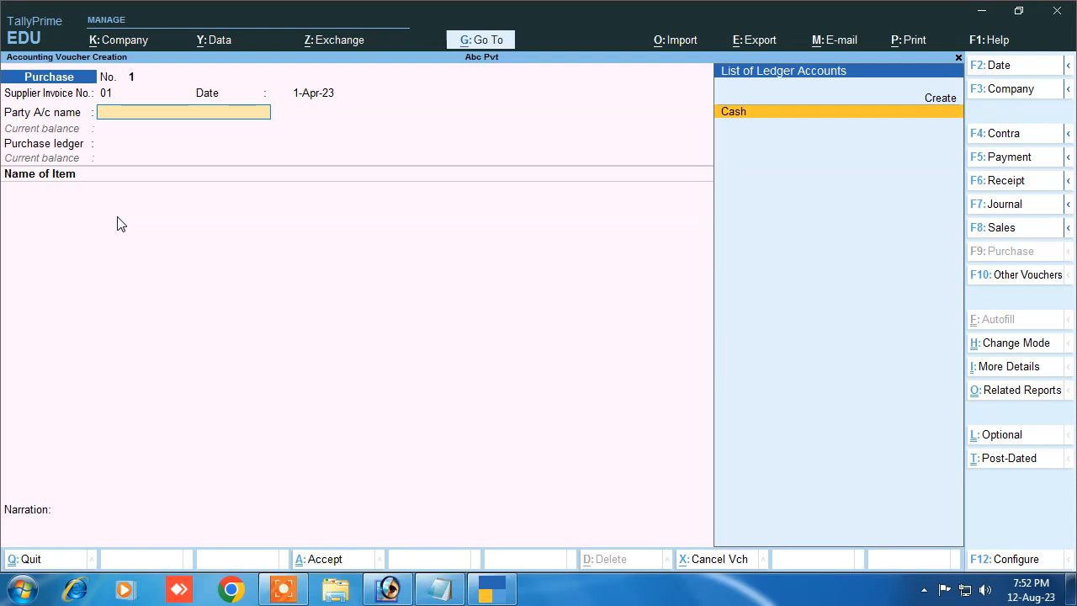
Start a new party ledger from the purchase voucher and name it "Rahul Pvt".
key("Up")
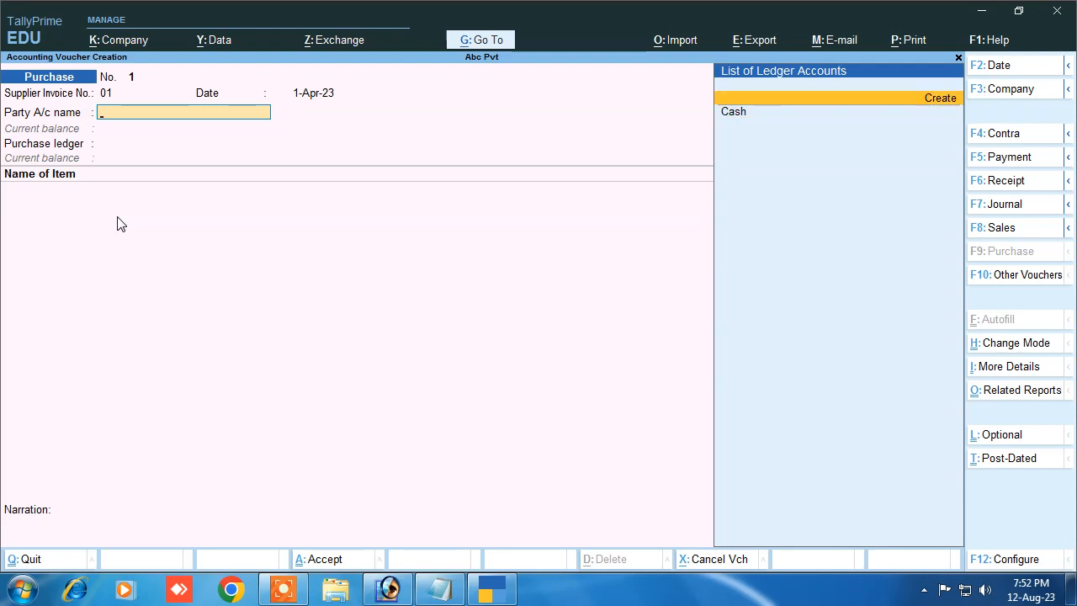
key("Return")
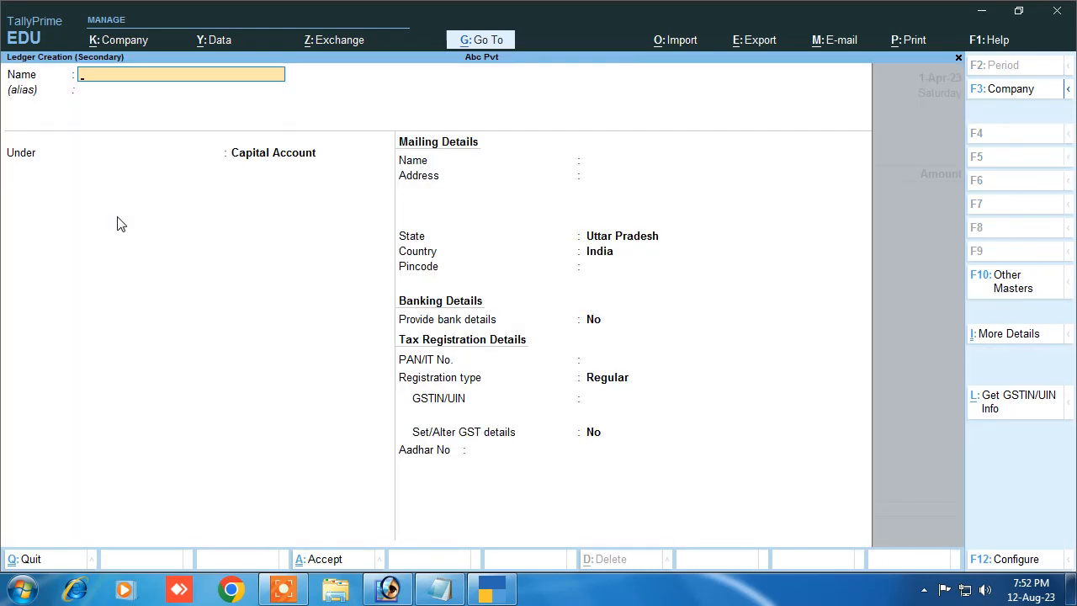
type("Rahi")
type("l Pvt")
key("Return")
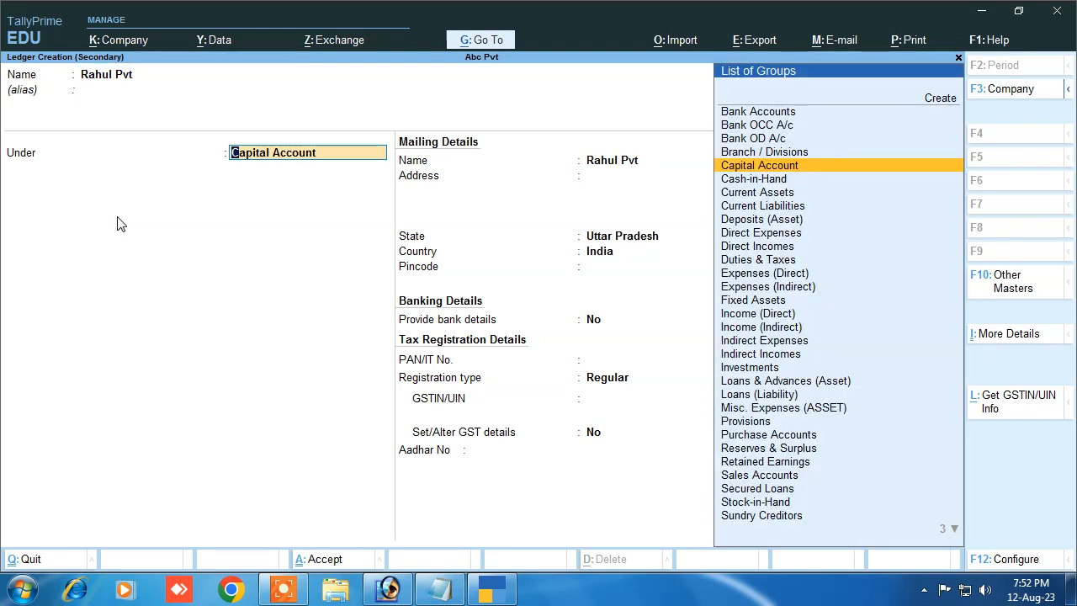
Place the Rahul Pvt ledger under the Sundry Creditors group.
type("S")
key("Down")
key("Down")
key("Down")
key("Down")
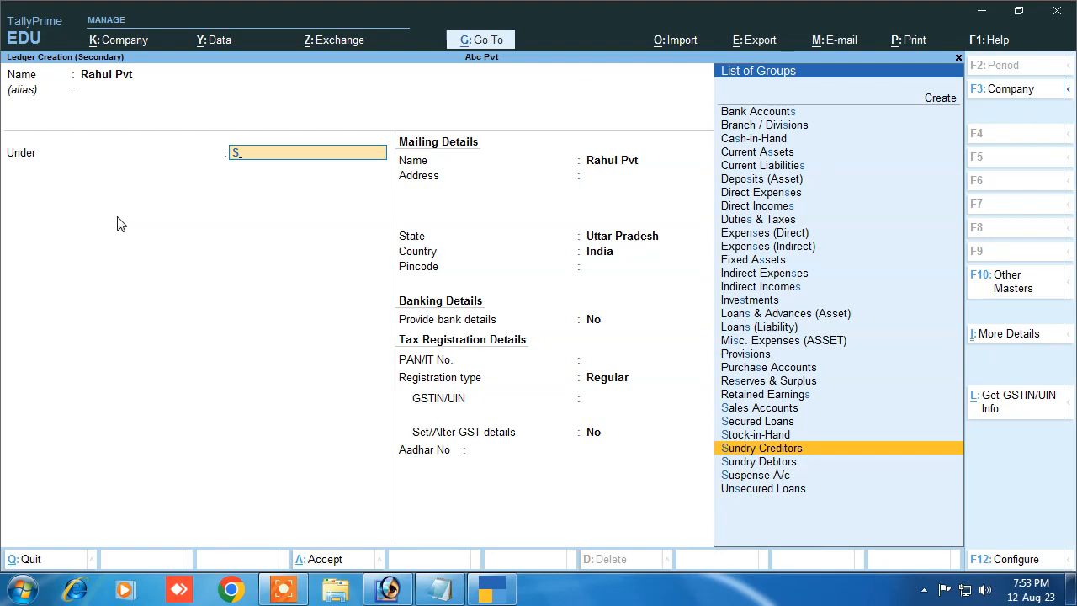
key("Return")
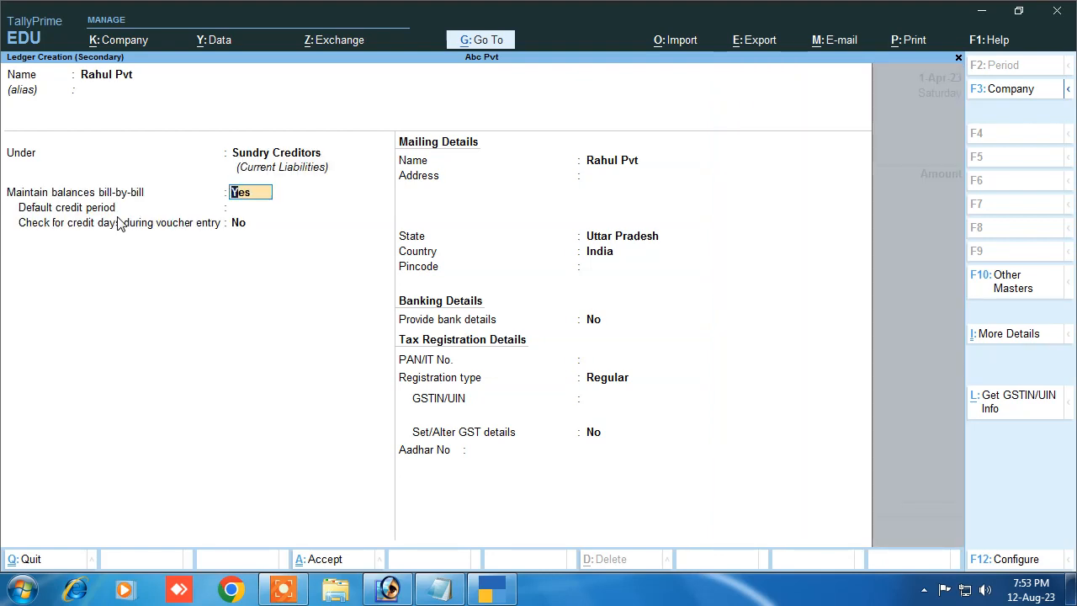
Keep the default bill-by-bill, mailing, banking and tax registration details for the Rahul Pvt ledger and save it.
key("Return")
key("Return")
key("Return")
key("Return")
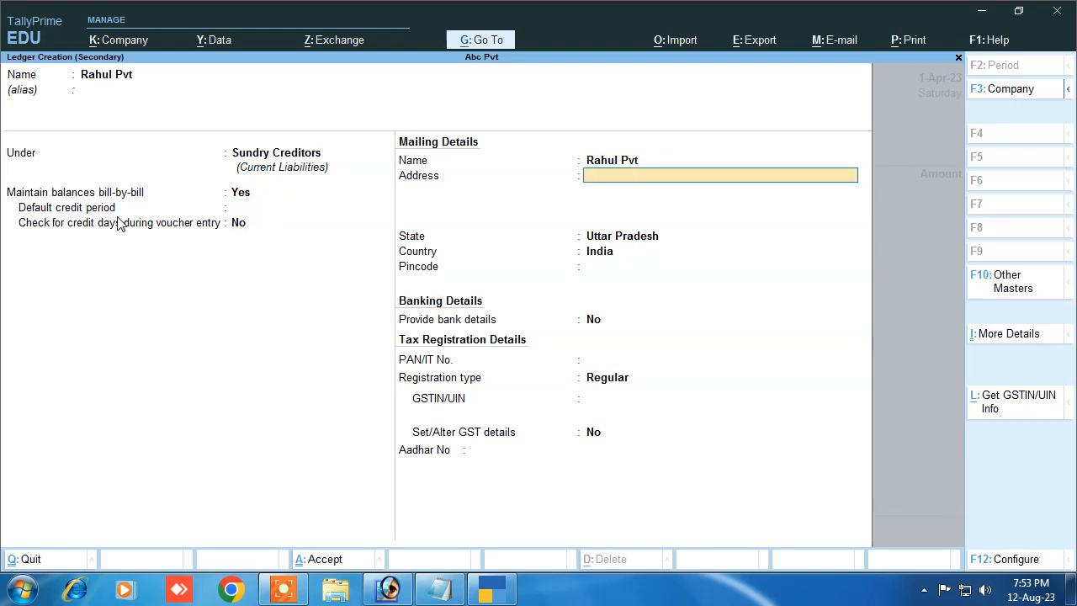
key("Return")
key("Return")
key("Return")
key("Return")
key("Return")
key("Return")
key("Return")
key("Return")
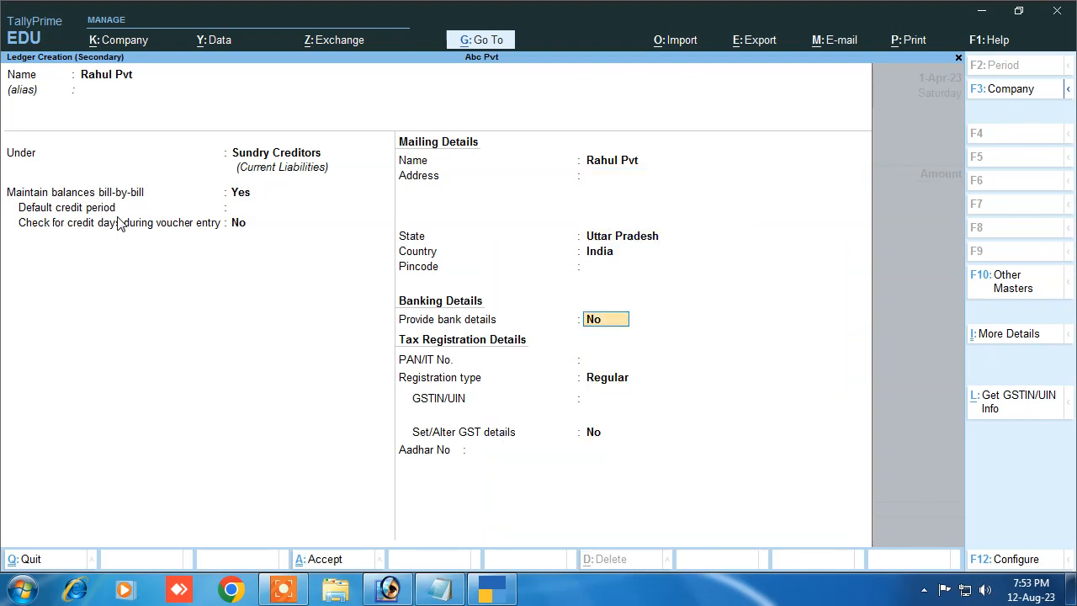
key("Return")
key("Return")
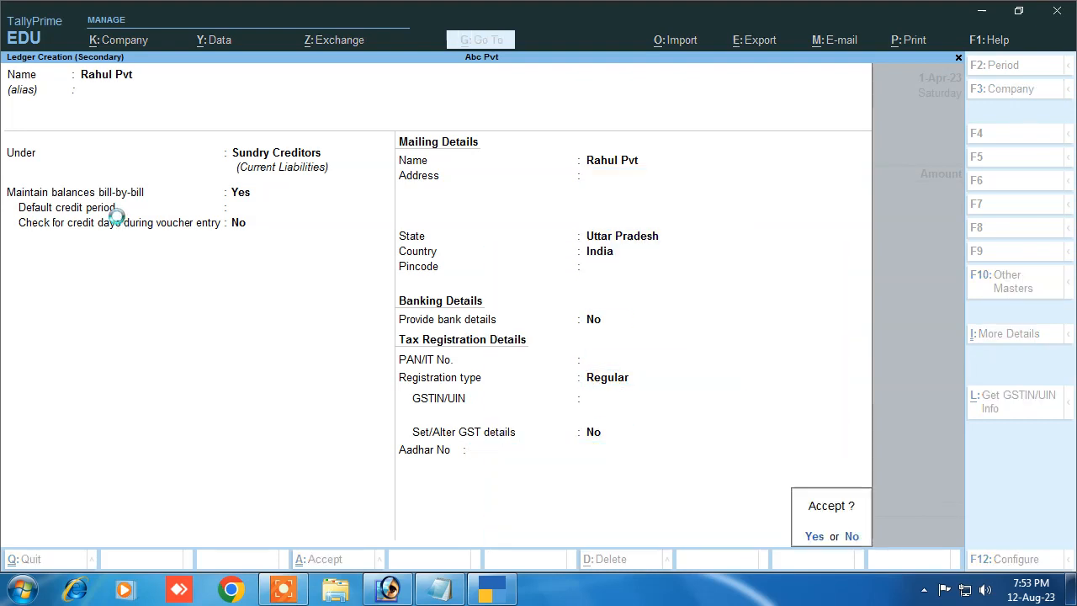
key("Return")
Leave the receipt details blank and accept the default party details for Rahul Pvt in the purchase voucher.
key("Return")
key("Return")
key("Return")
key("Return")
key("Return")
key("Return")
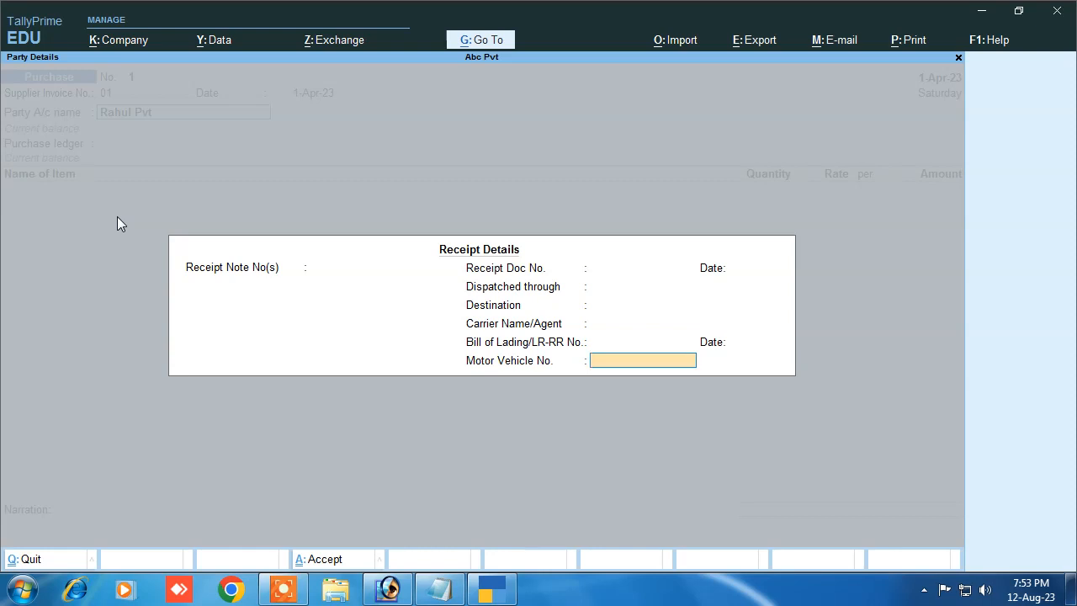
key("Return")
key("Return")
key("Return")
key("Return")
key("Return")
key("Return")
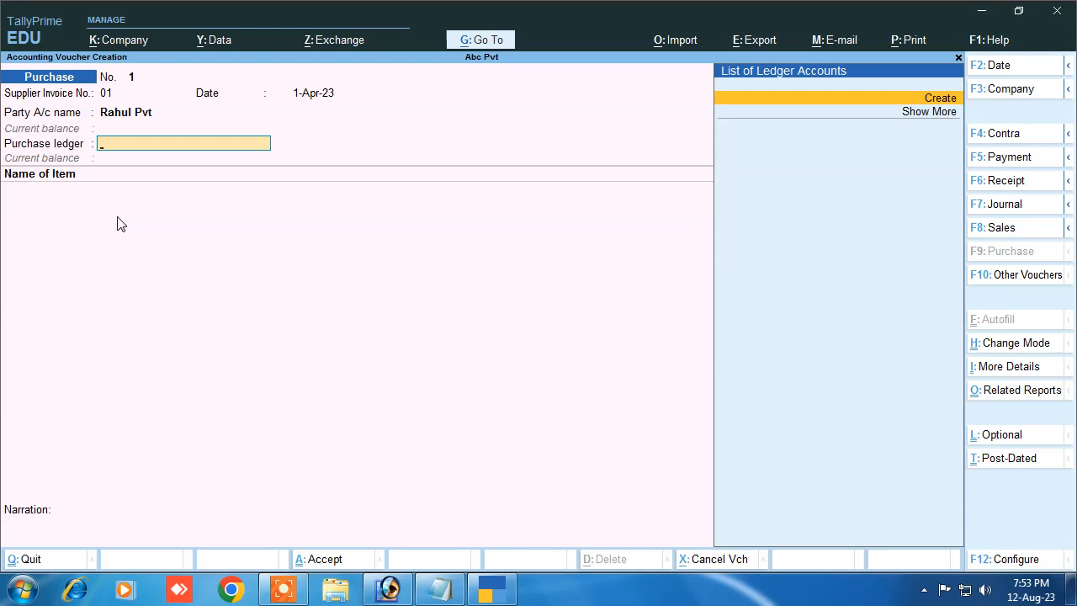
Start a new purchase ledger from the voucher, name it "Purchase" and place it under Purchase Accounts.
key("alt+c")
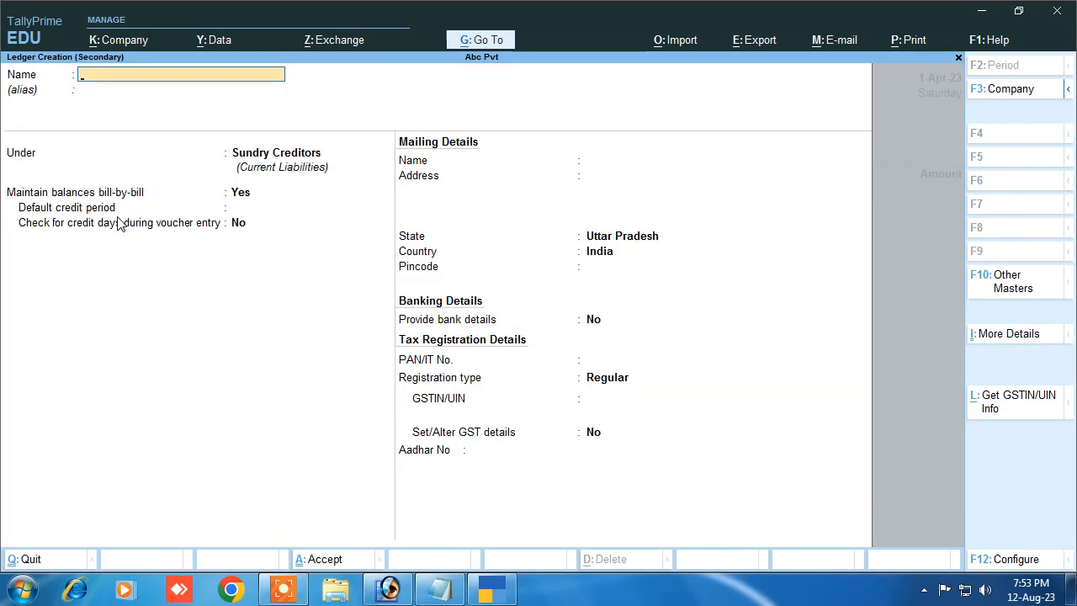
type("Purchase")
key("Return")
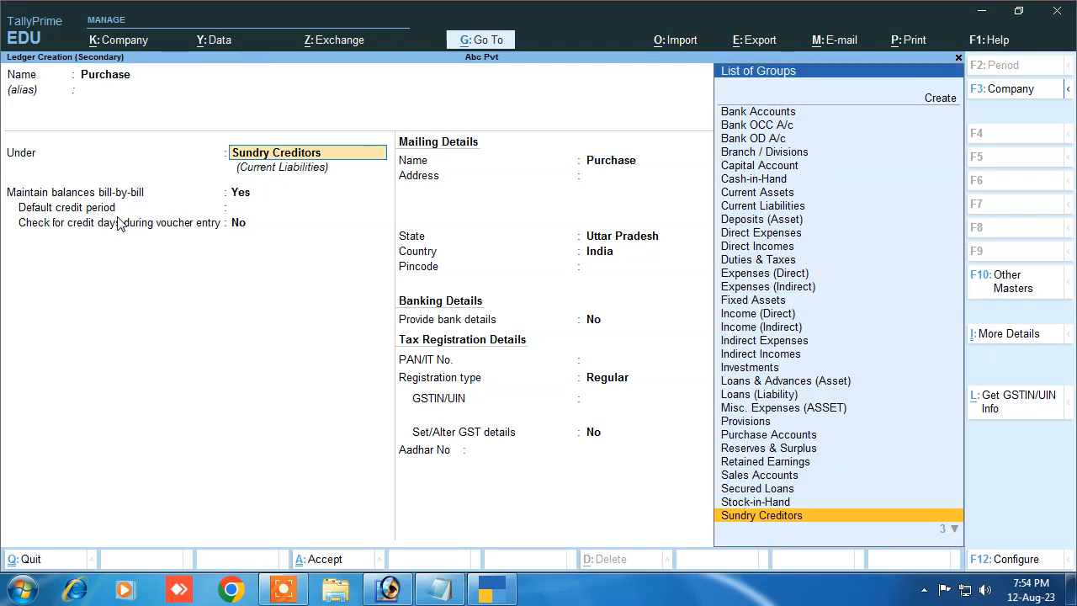
type("P")
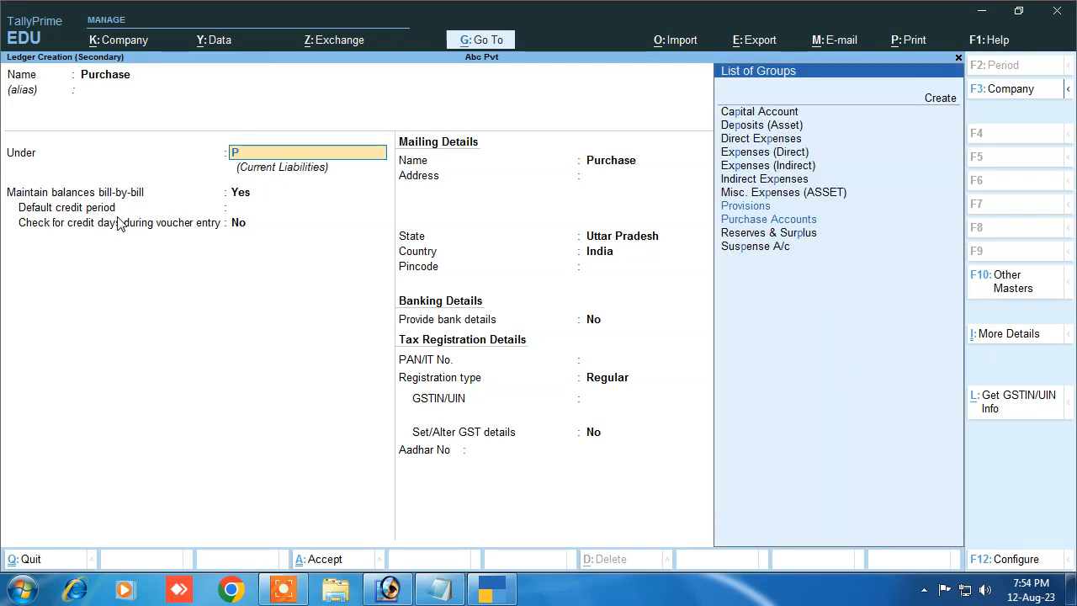
key("Down")
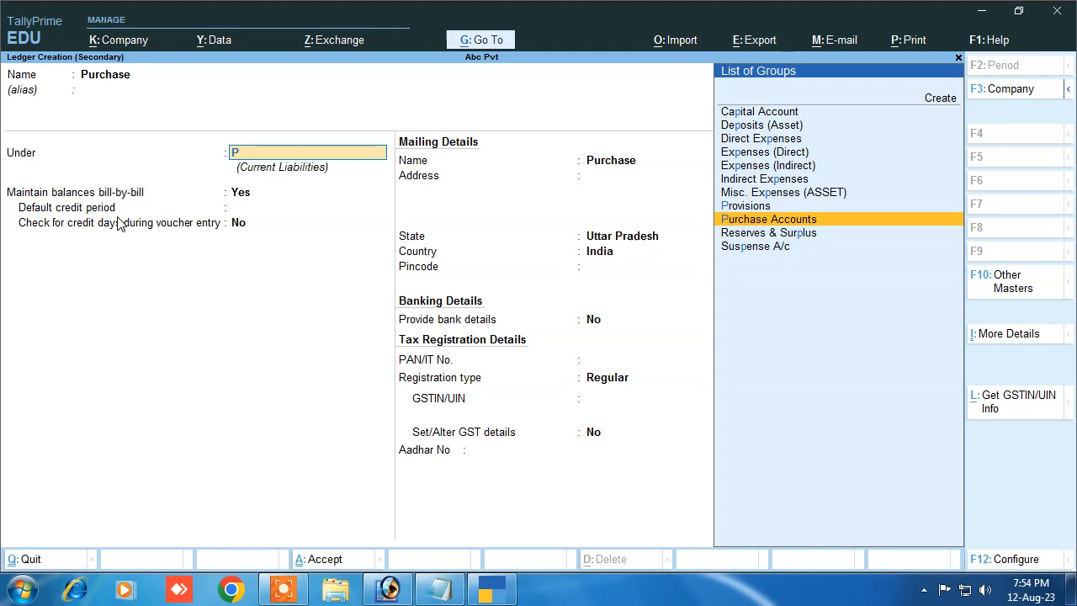
key("Return")
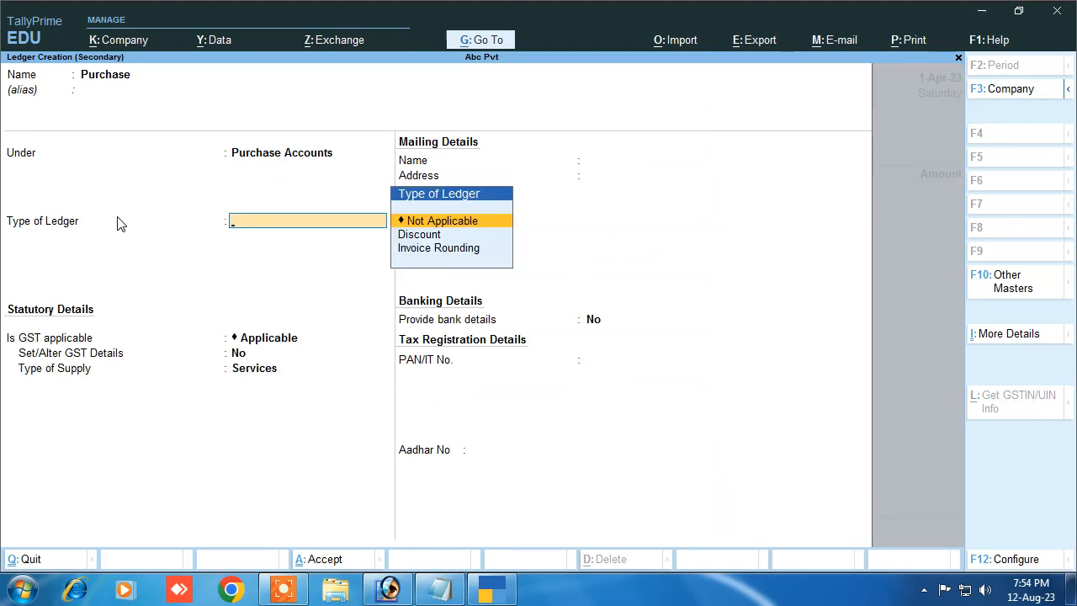
Keep the ledger type Not Applicable and GST Applicable, enable setting GST details, and enter the description "Goods".
key("Return")
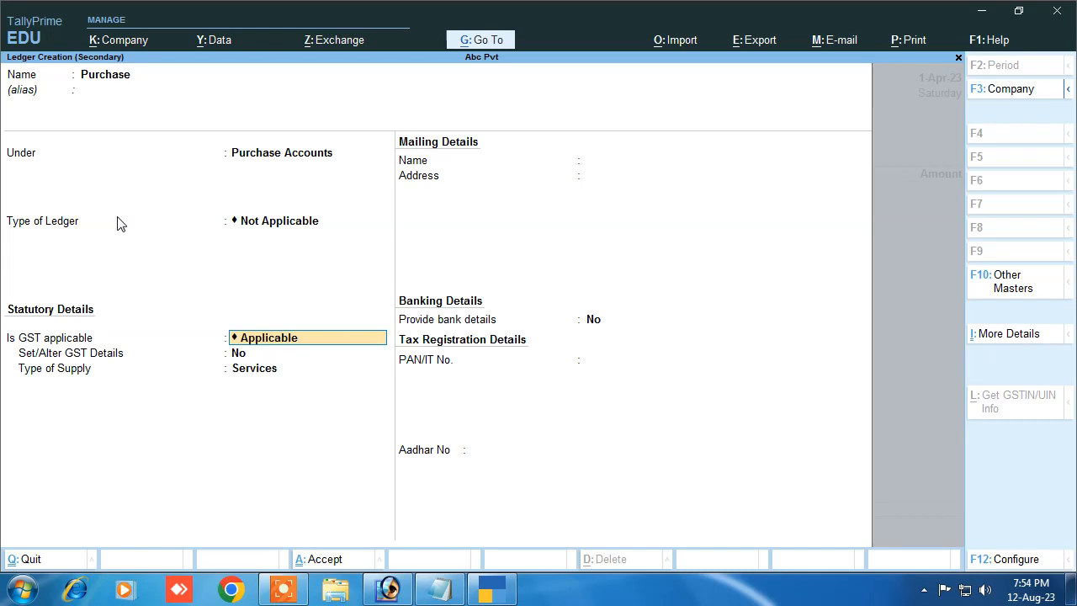
key("Return")
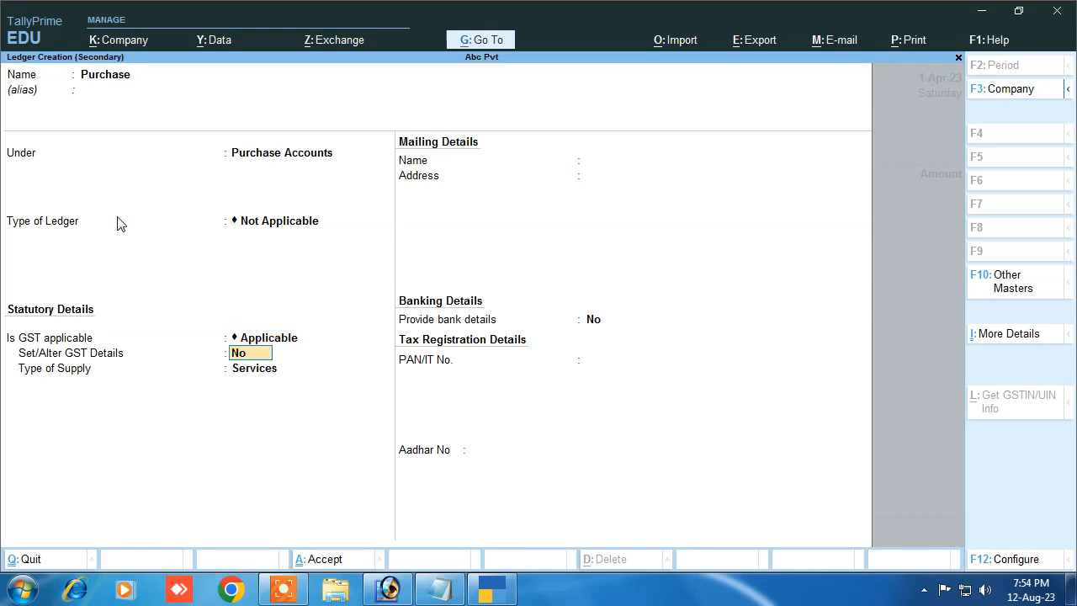
type("y")
key("Return")
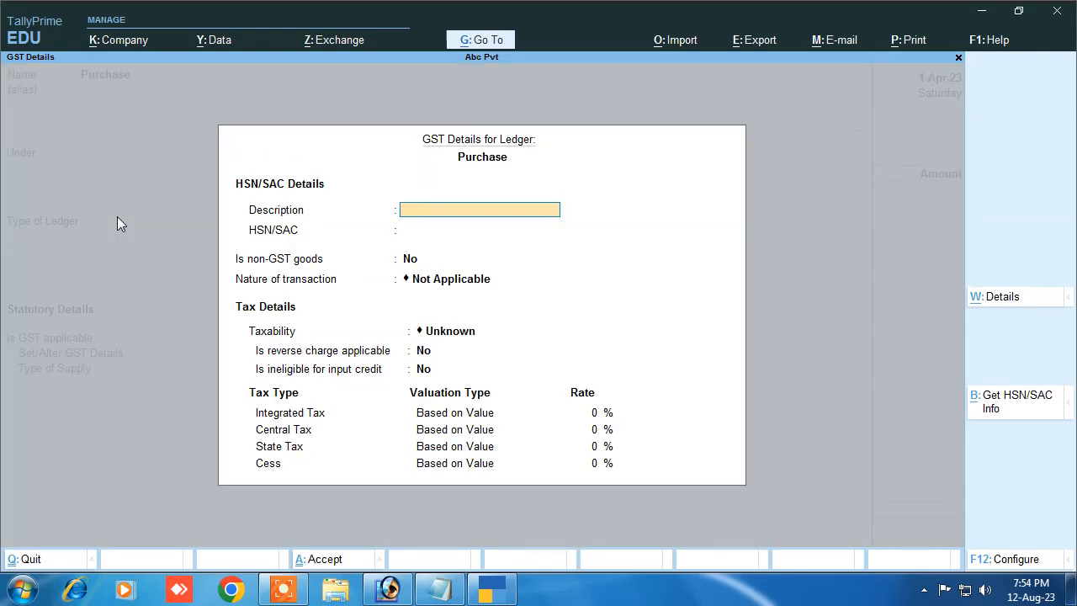
type("Goods")
key("Return")
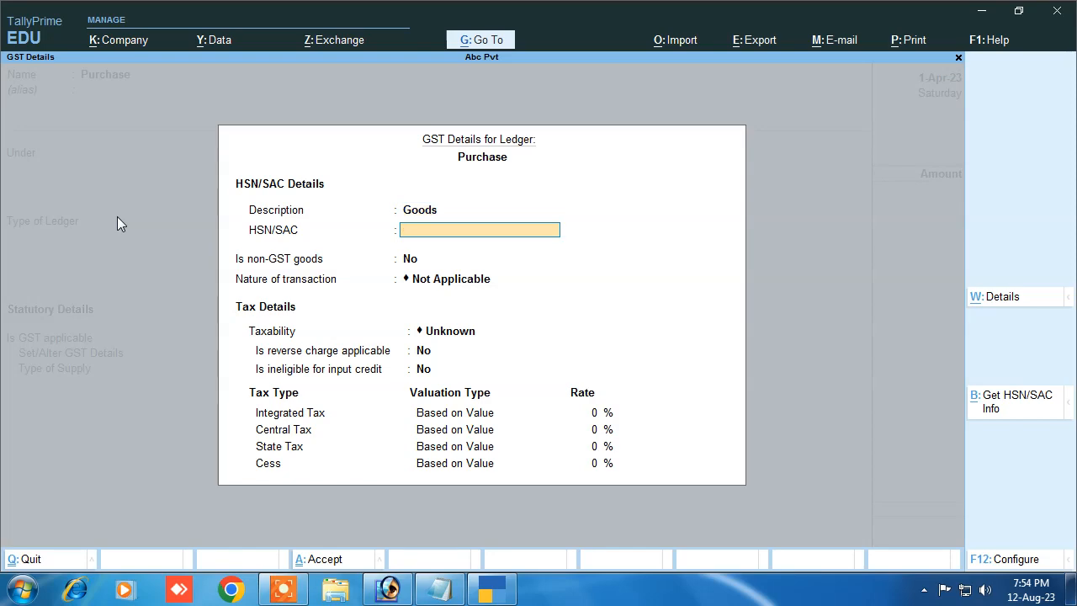
Leave HSN/SAC blank, keep non-GST goods at No, and set the nature of transaction to Purchase Taxable.
key("Return")
key("Return")
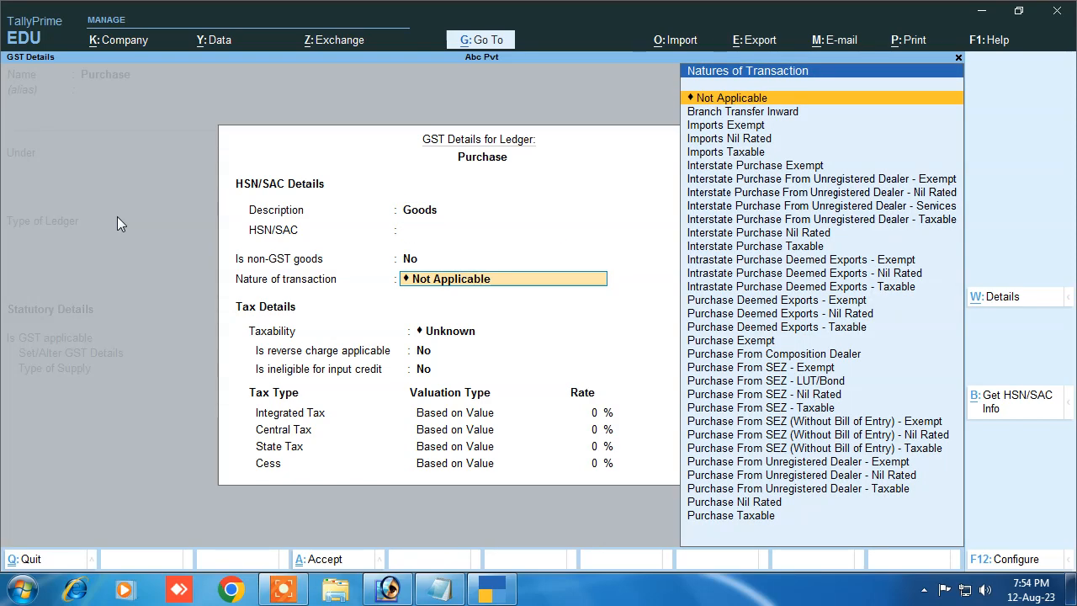
type("P")
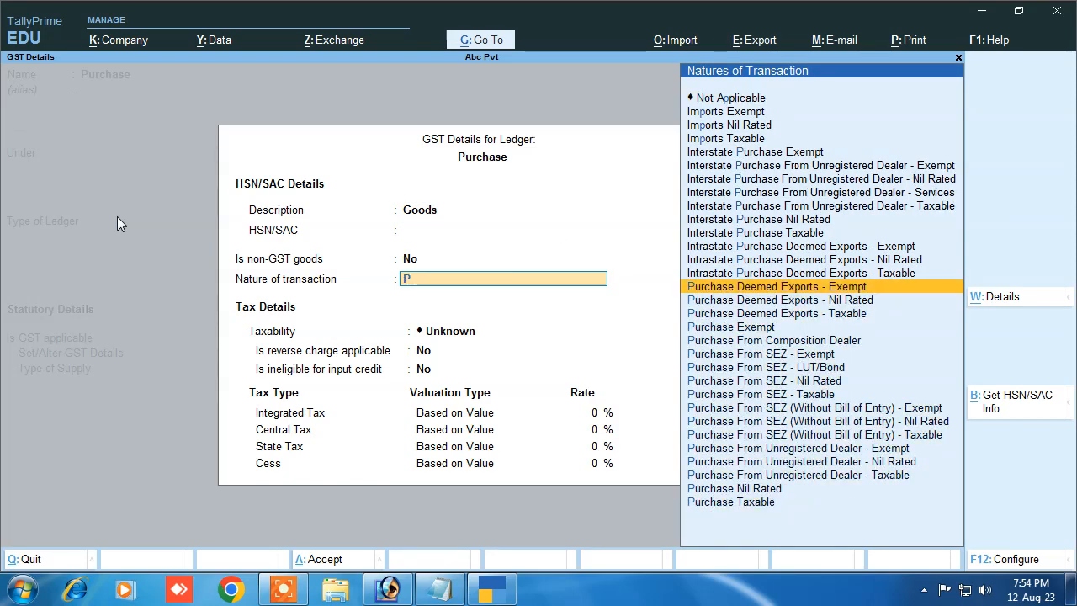
key("Down")
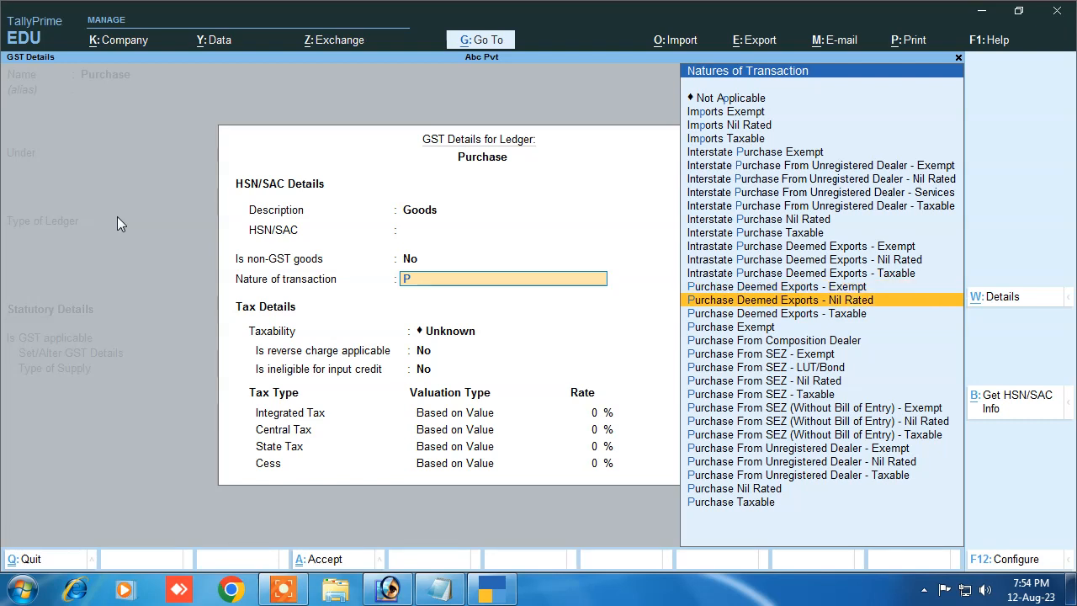
key("Down")
key("Down")
key("Down")
key("Down")
key("Down")
key("Down")
key("Down")
key("Down")
key("Down")
key("Down")
key("Down")
key("Down")
key("Down")
key("Down")
key("Down")
key("Return")
Set the integrated tax rate to 12% and accept the Purchase ledger's GST details with cess at 0%.
key("Return")
key("Return")
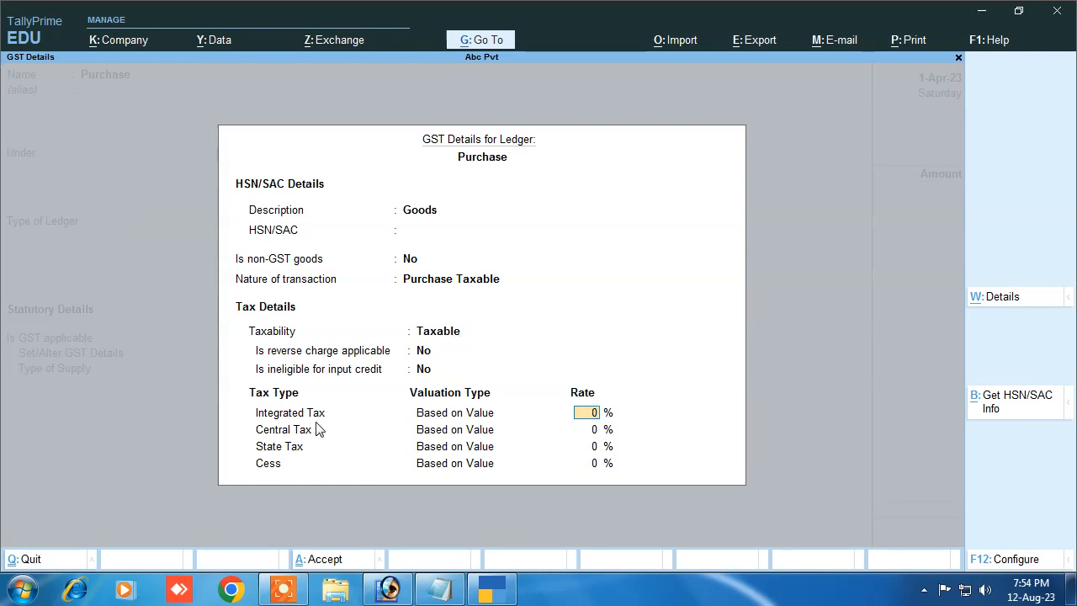
type("12")
key("Return")
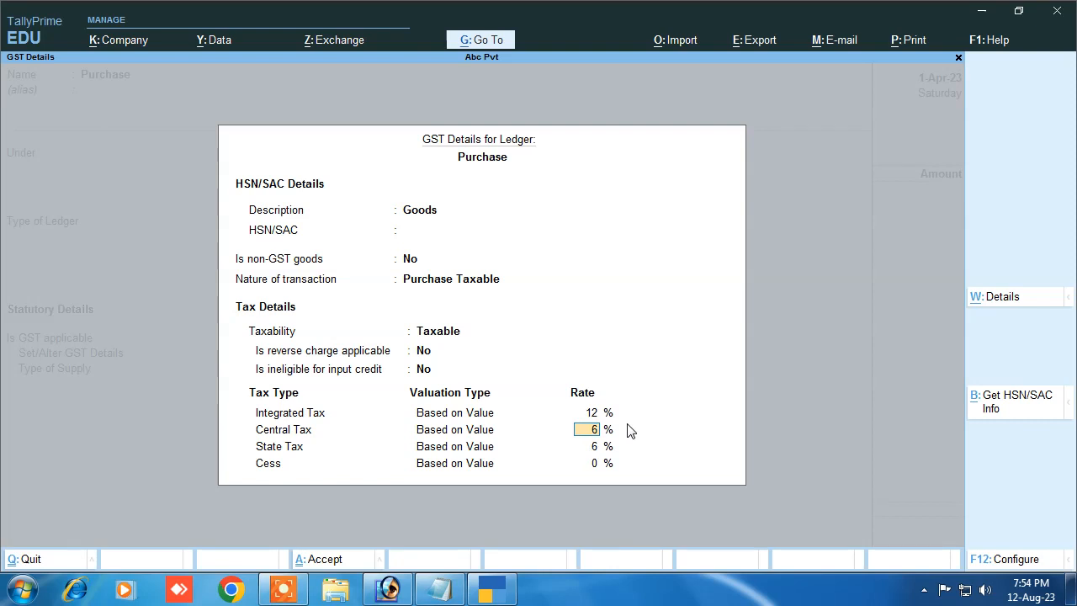
key("Return")
key("Return")
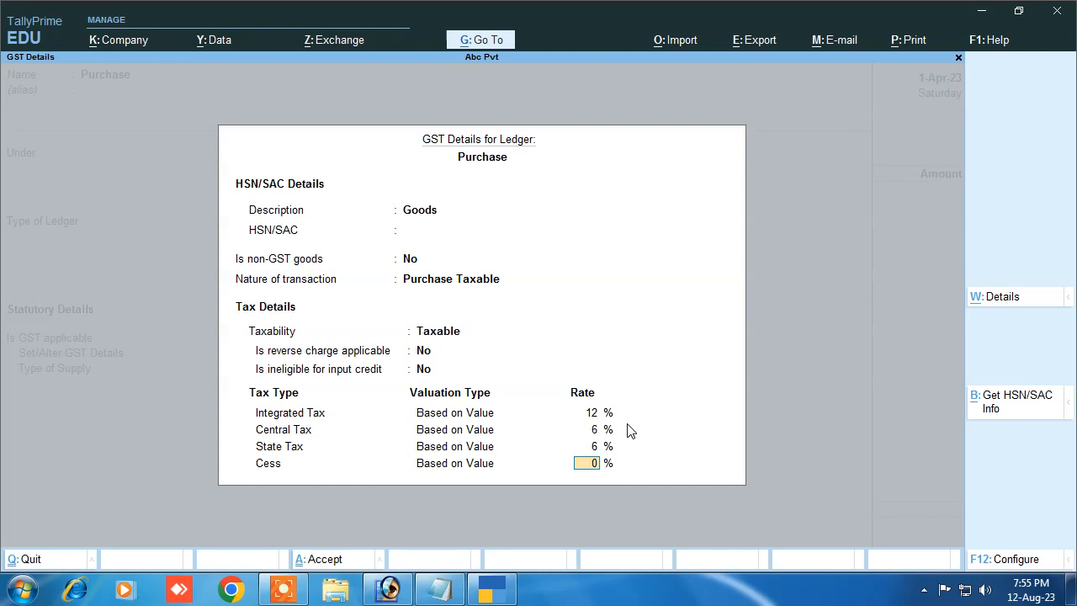
key("Return")
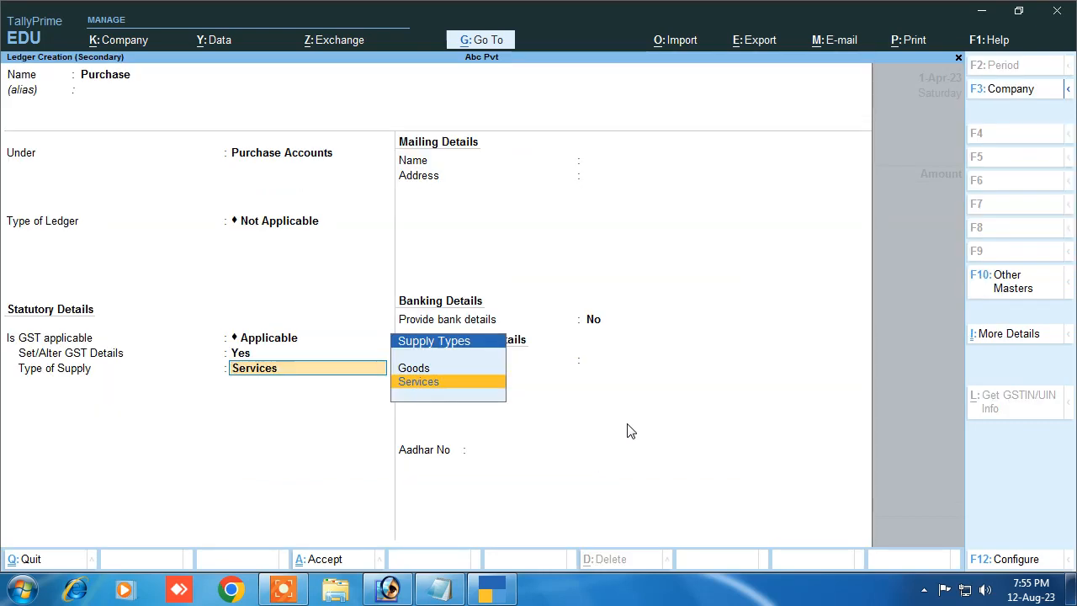
Set the Purchase ledger's type of supply to Goods, keep the remaining details at their defaults and save the ledger.
key("Up")
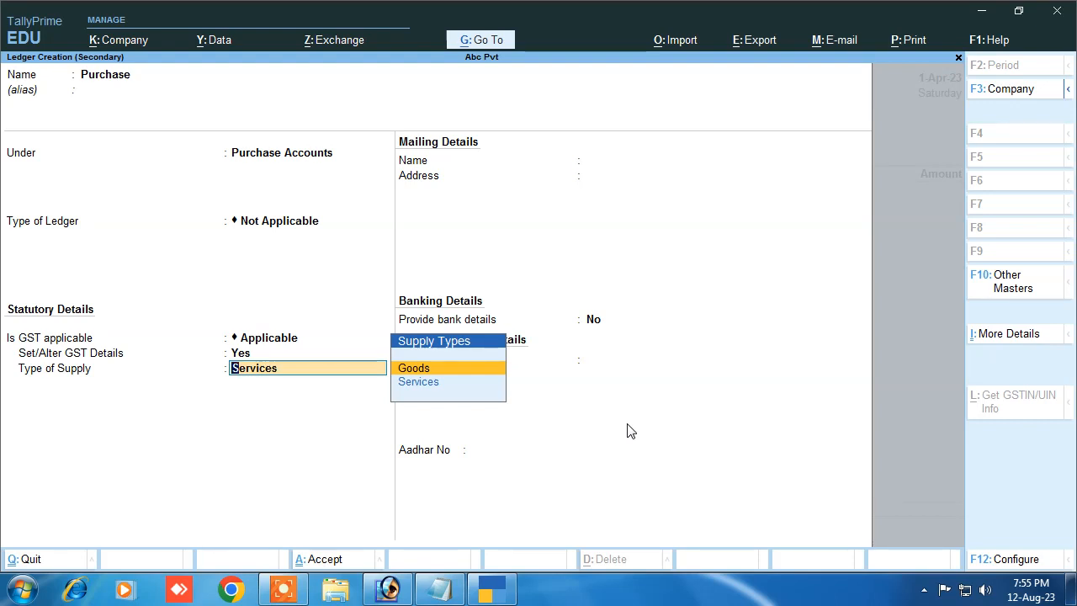
key("Return")
key("Return")
key("Return")
key("Return")
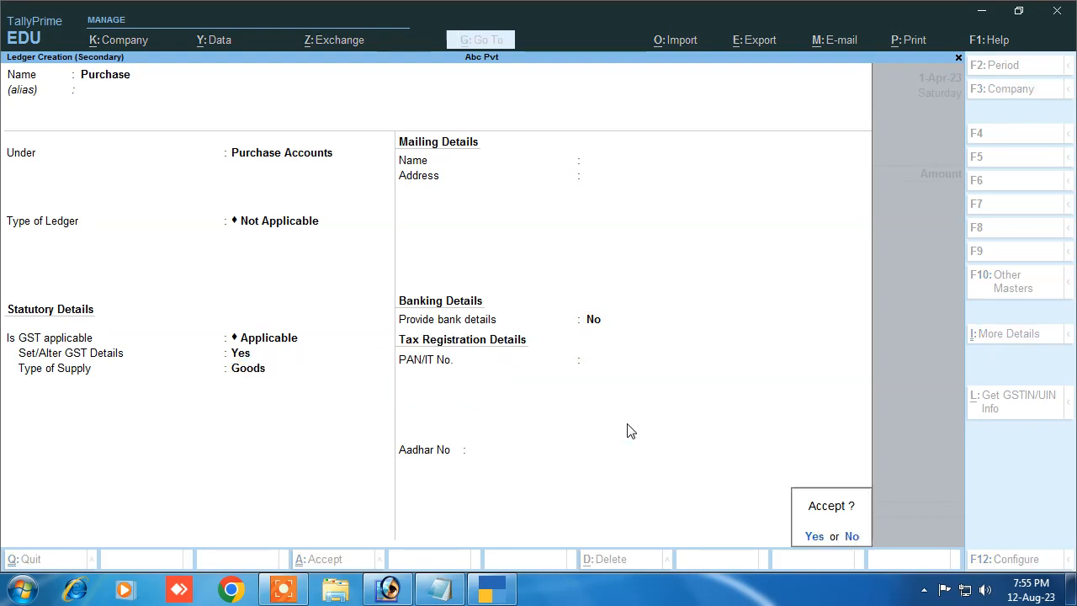
key("Return")
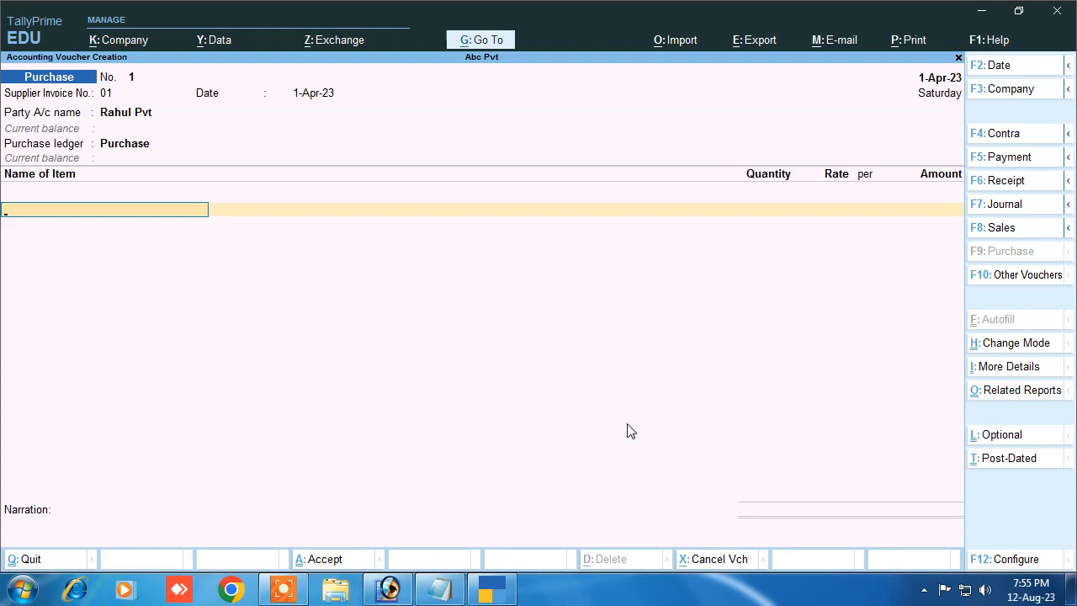
Start a new stock item from the voucher named "Mouse", keeping it under Primary with category Not Applicable.
key("alt+c")
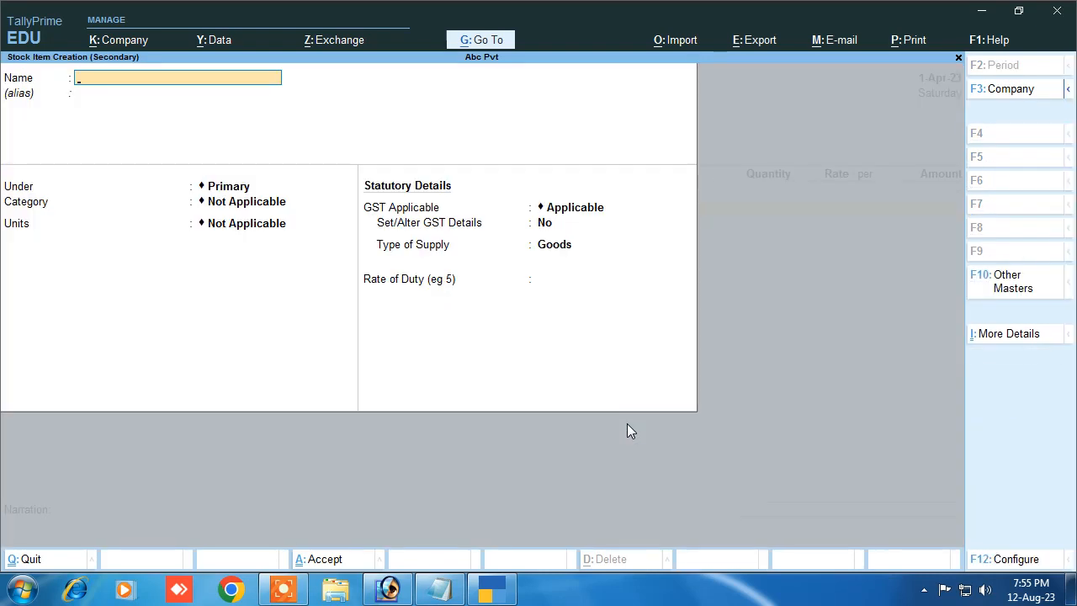
type("Mourse")
key("BackSpace")
key("BackSpace")
key("BackSpace")
type("se")
key("Return")
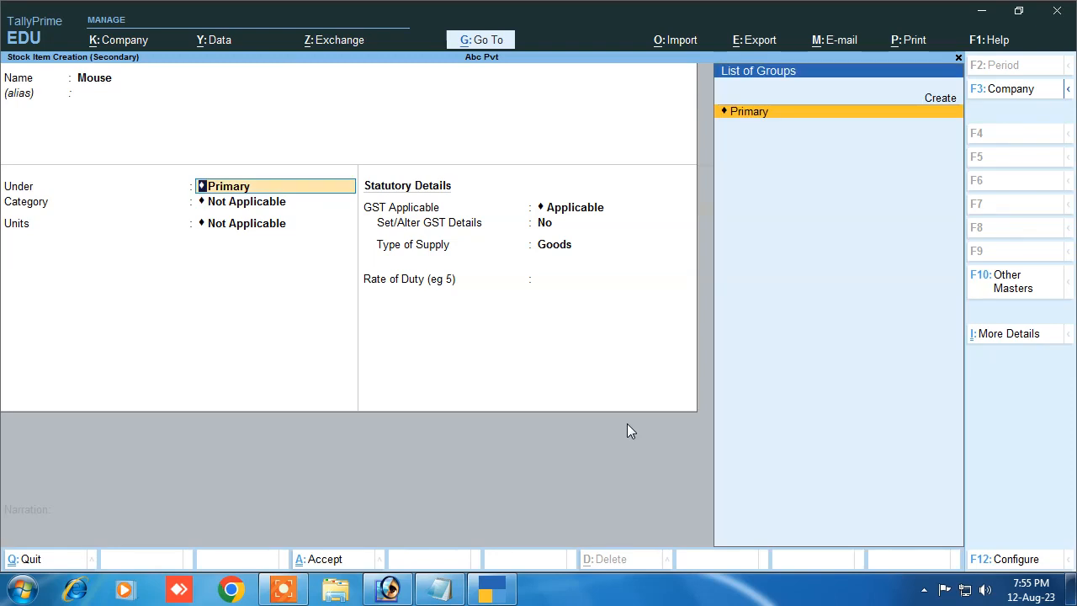
key("Return")
key("Return")
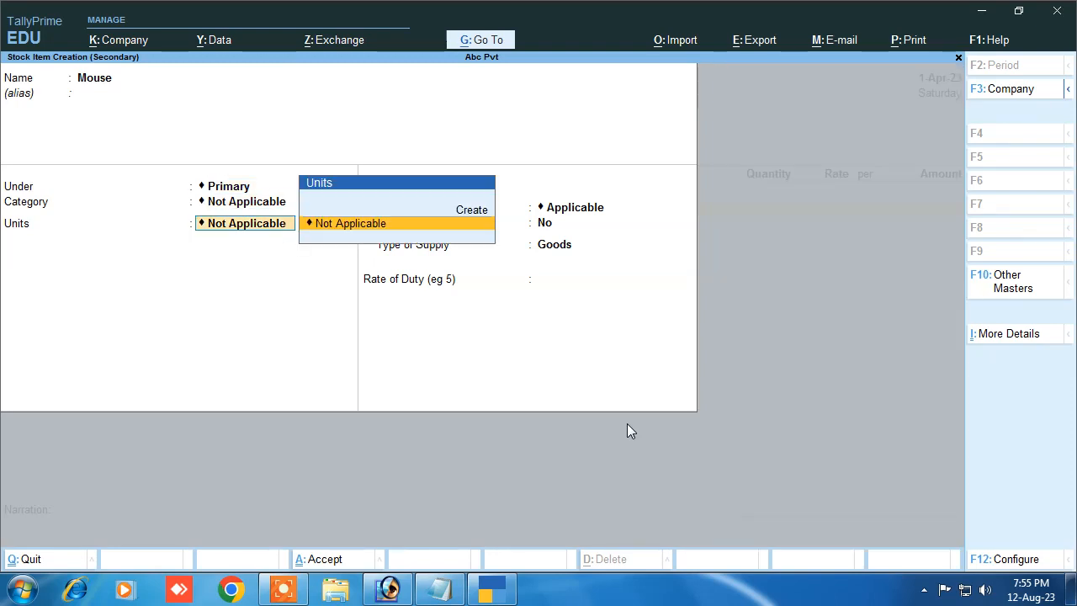
Create a unit for Mouse with symbol "pcs", formal name "Piece", UQC PCS-PIECES and 0 decimal places, keeping standard rates at No.
key("Up")
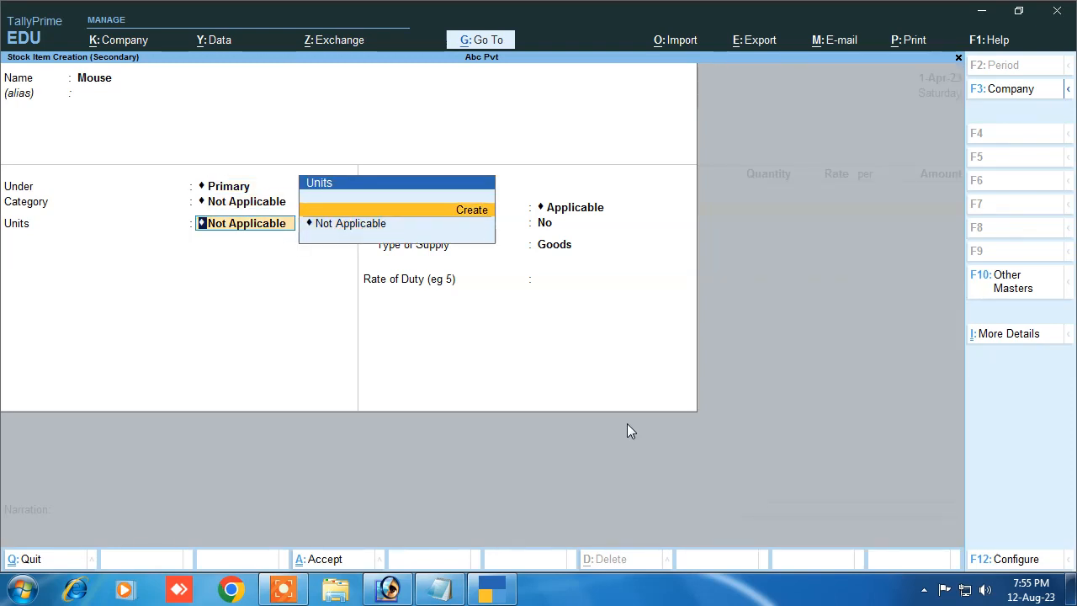
key("Return")
type("pcs")
key("Return")
type("Piece")
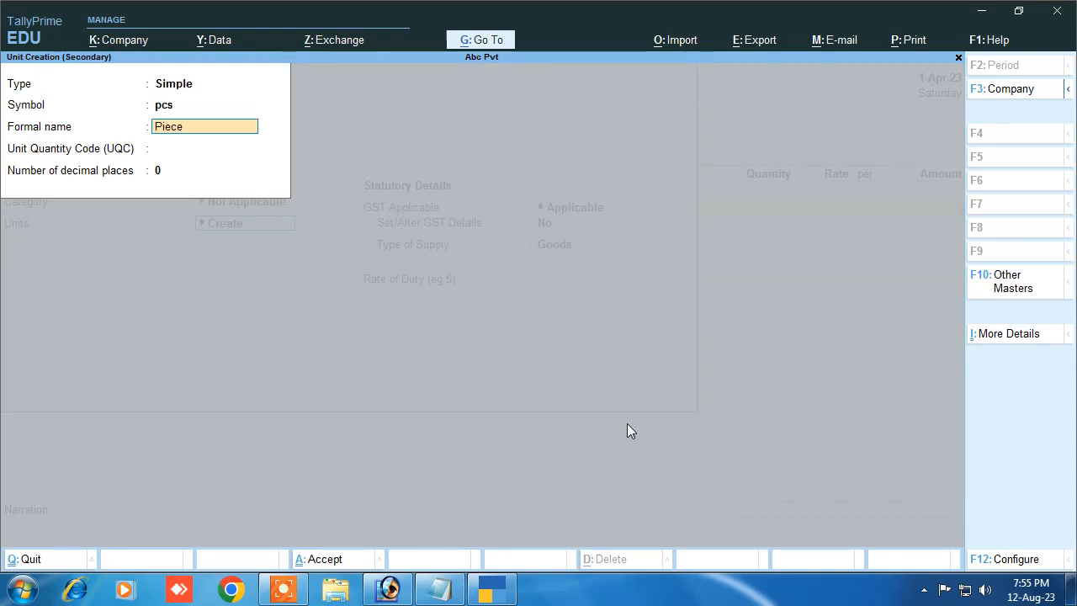
key("Return")
type("p")
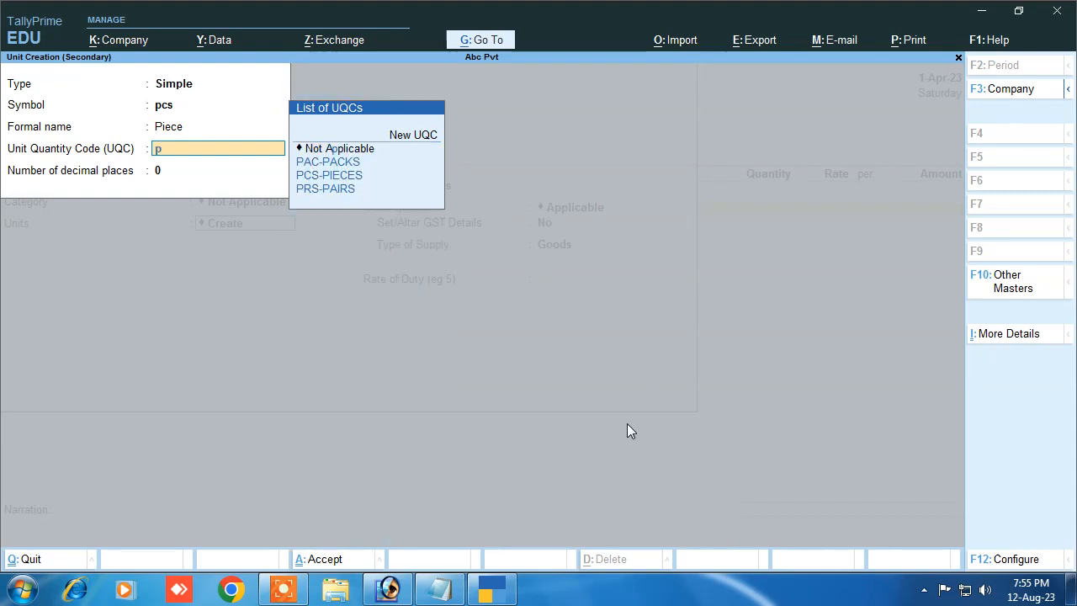
type("c")
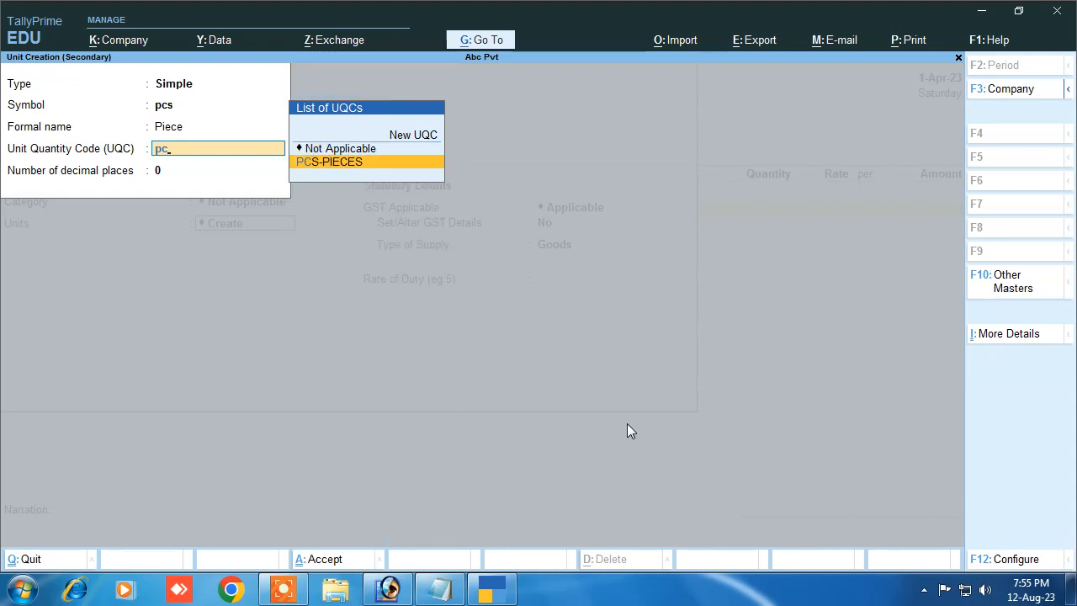
key("Return")
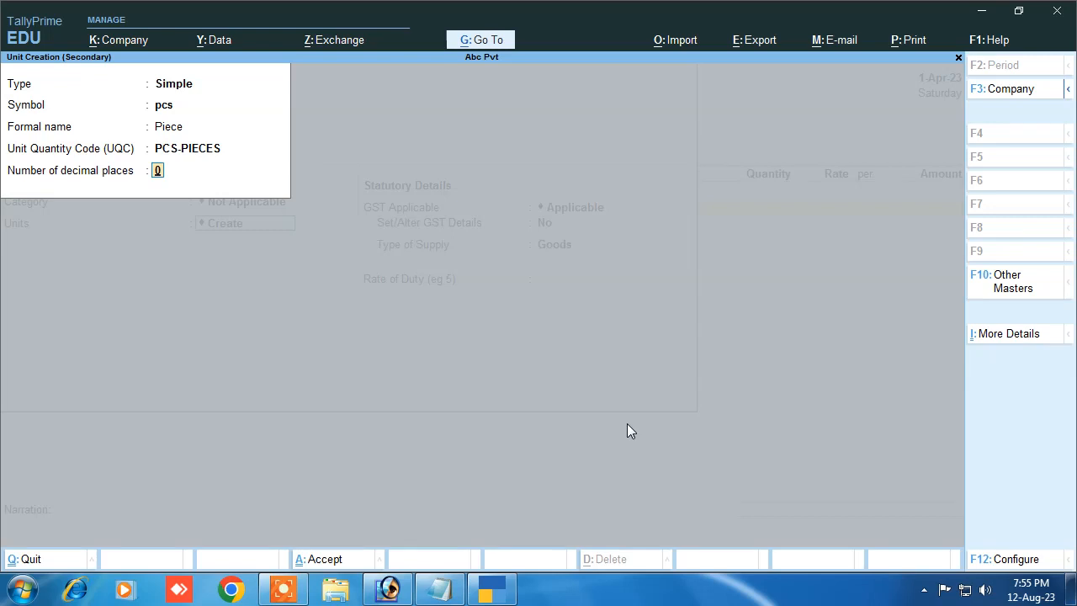
key("Return")
key("Return")
key("Return")
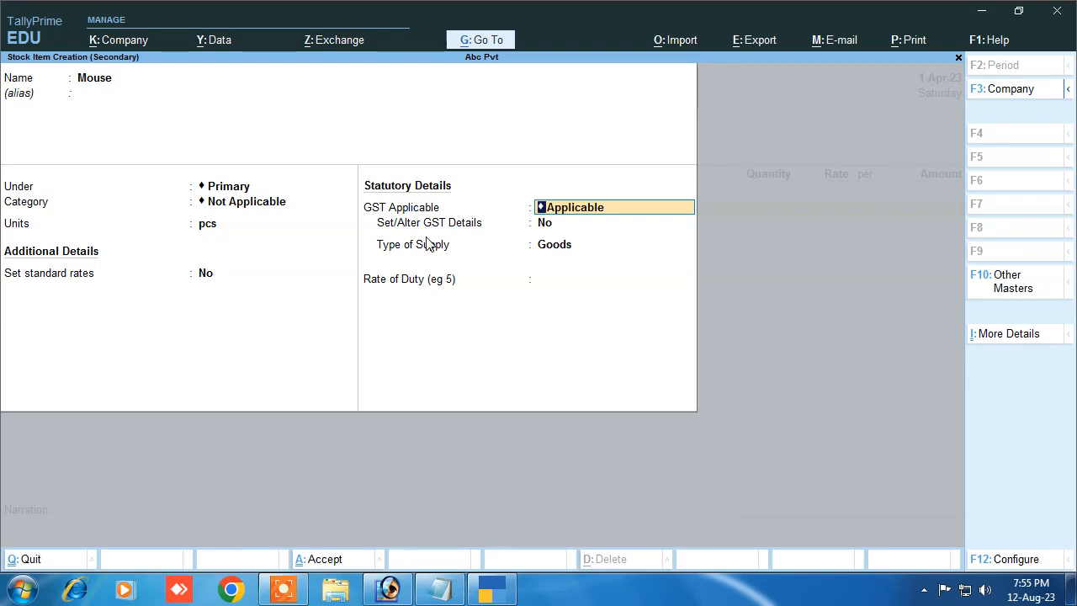
Keep GST applicable for the Mouse stock item and set Set/Alter GST Details to Yes.
key("Return")
key("t")
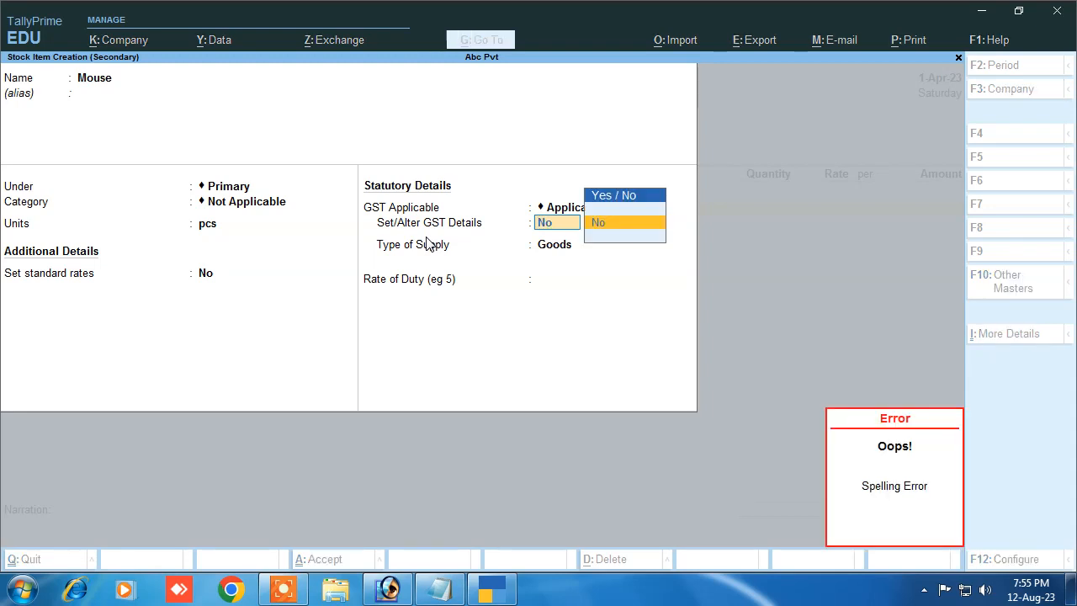
key("BackSpace")
key("BackSpace")
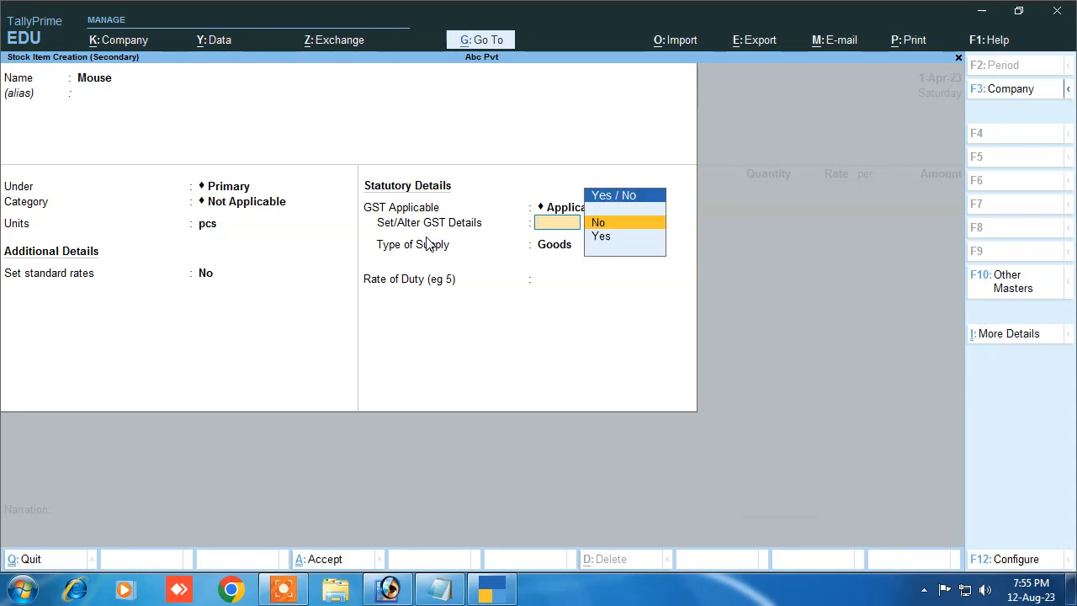
type("y")
key("Return")
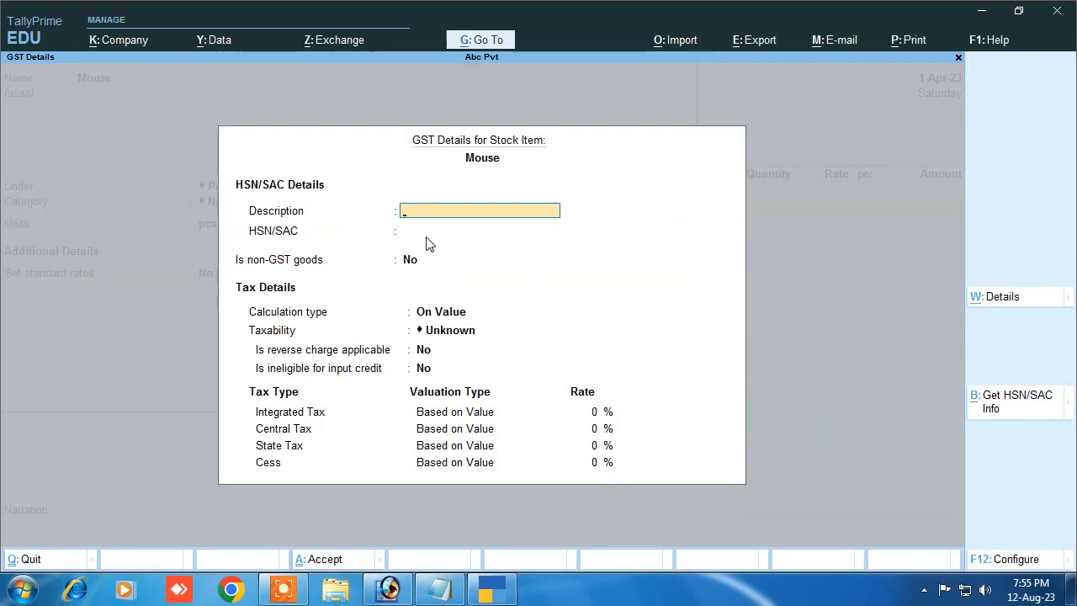
Enter "Goods" as Mouse's HSN/SAC description, leaving the HSN/SAC code blank and non-GST goods at No.
type("Good")
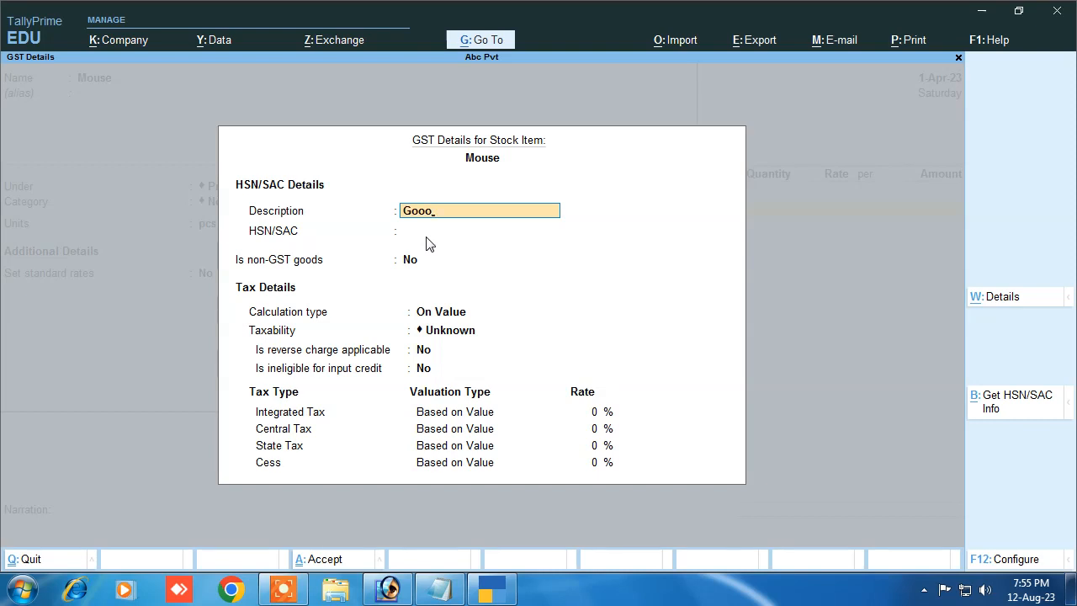
type("s")
key("Return")
key("Return")
key("Return")
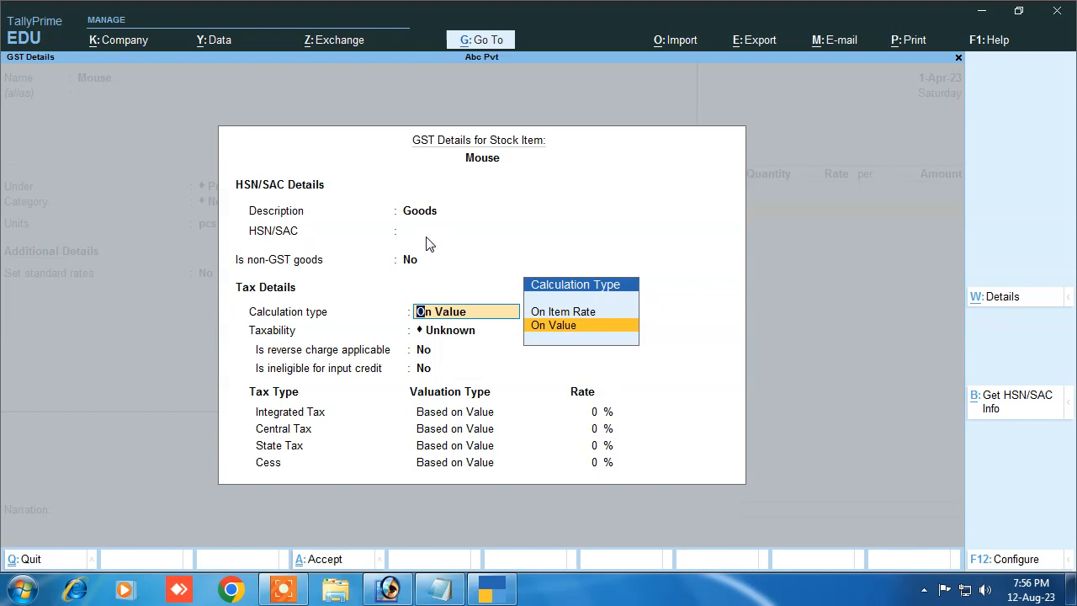
Keep Mouse's calculation type On Value and set its taxability to Taxable, with reverse charge and input credit ineligibility at No.
key("Return")
key("Down")
key("Down")
key("Down")
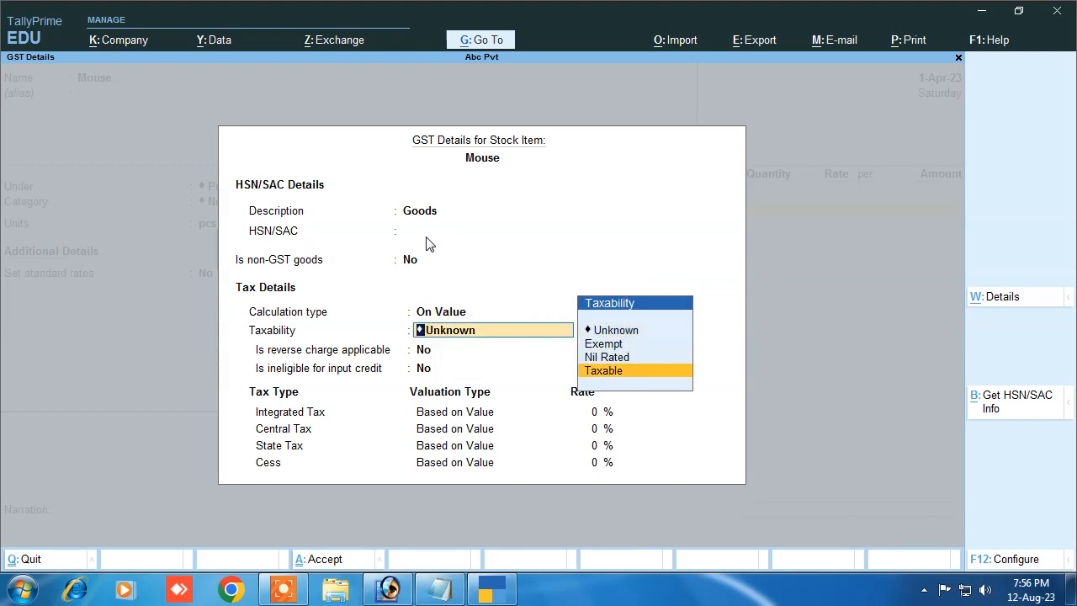
key("Return")
key("Return")
key("Return")
Set Mouse's integrated tax rate to 12% and accept its GST details.
type("12")
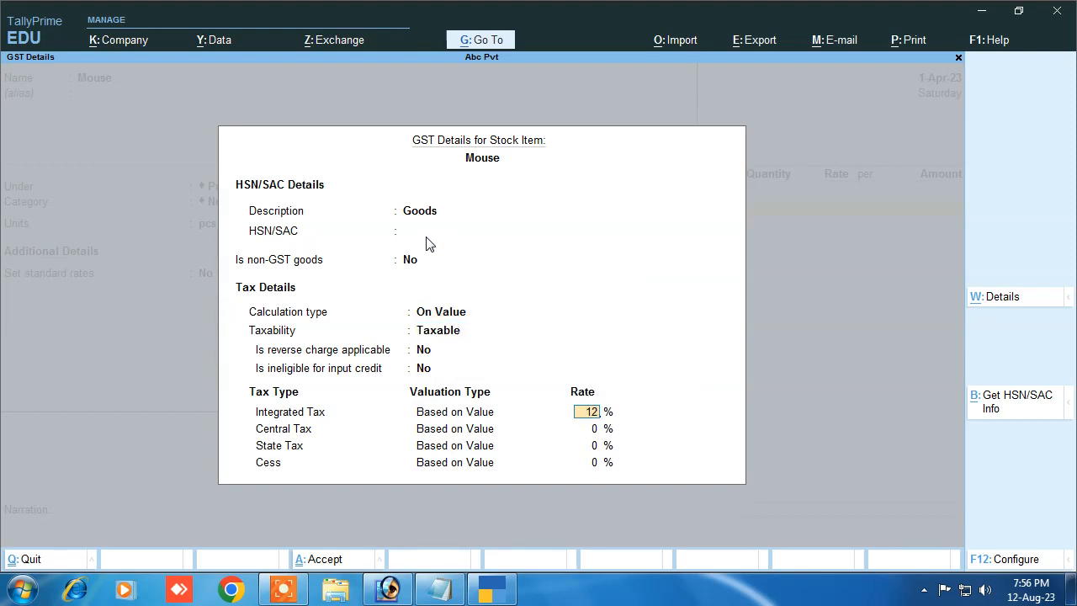
key("Return")
key("Return")
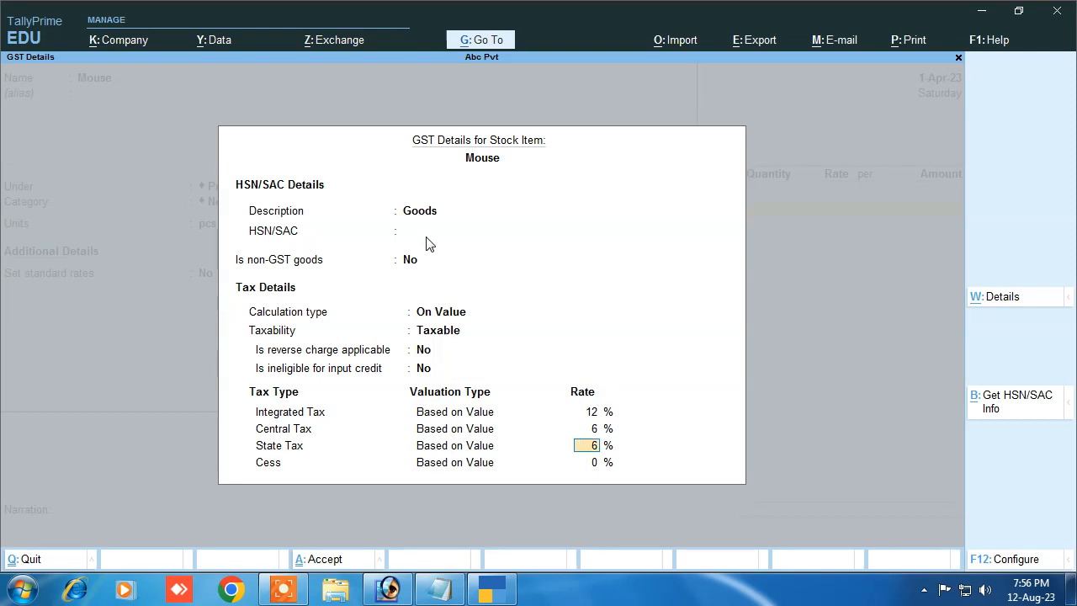
key("Return")
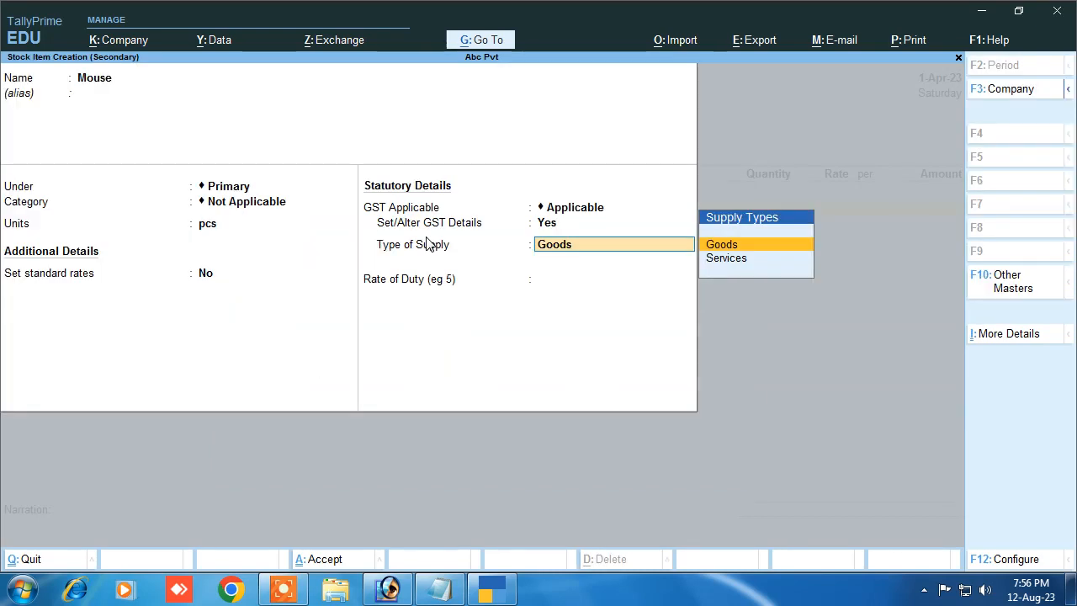
Keep Mouse's type of supply as Goods, leave the rate of duty at its default and save the stock item.
key("Return")
key("Return")
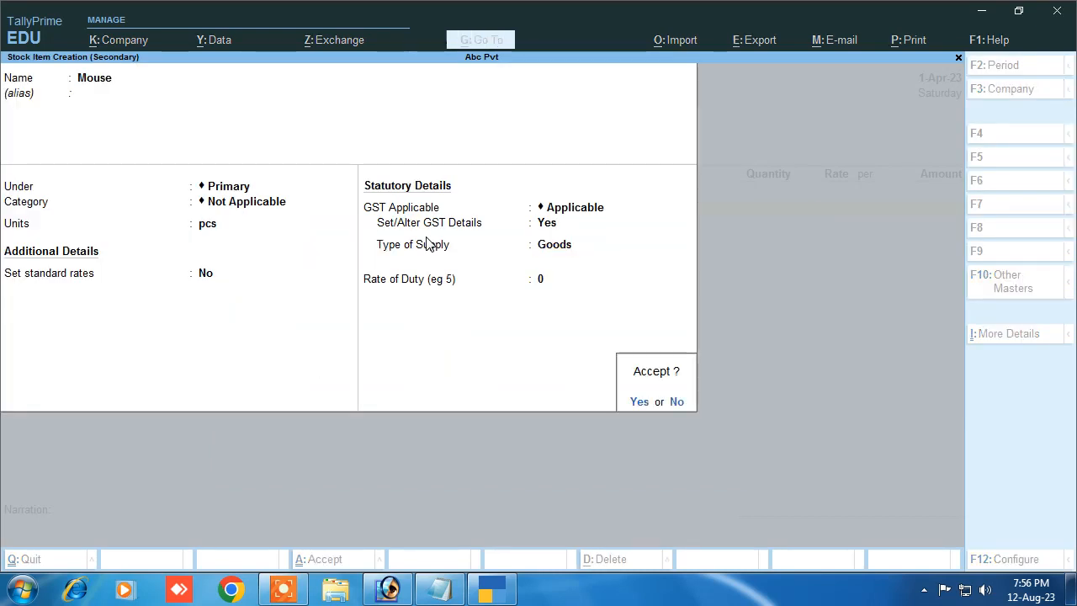
key("Return")
Enter a quantity of 1000 pcs at a rate of 500 for Mouse and finish the voucher's item list.
type("1,000 pcs")
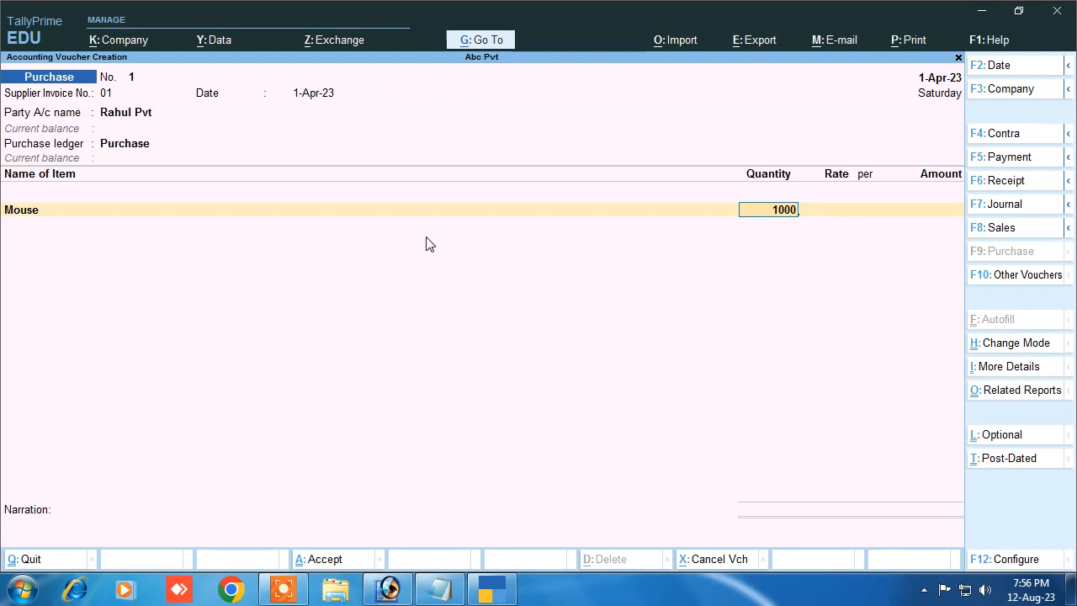
key("Return")
type("500")
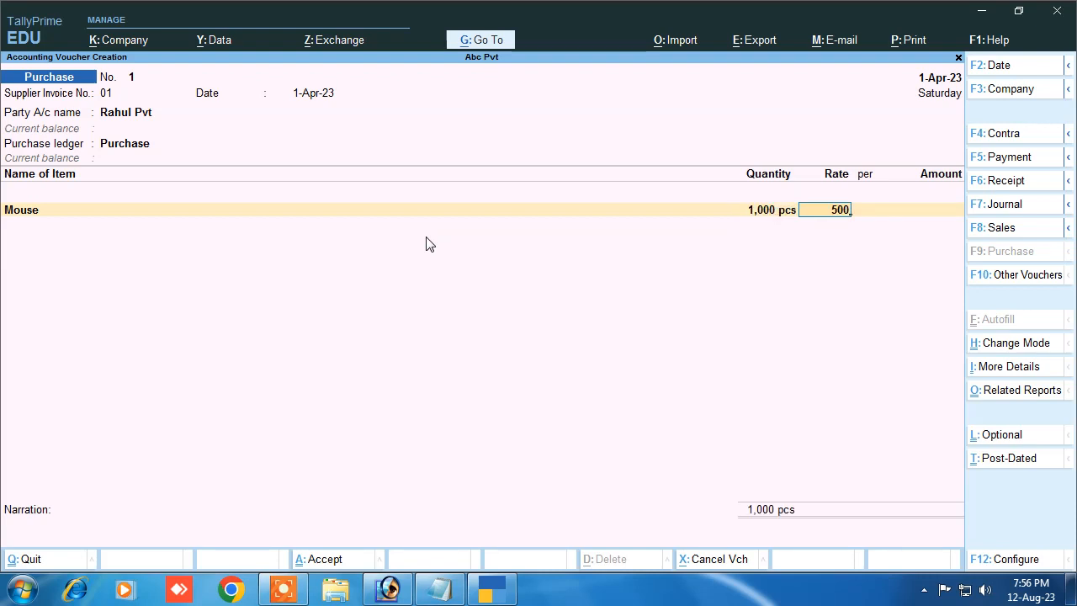
key("Return")
key("Return")
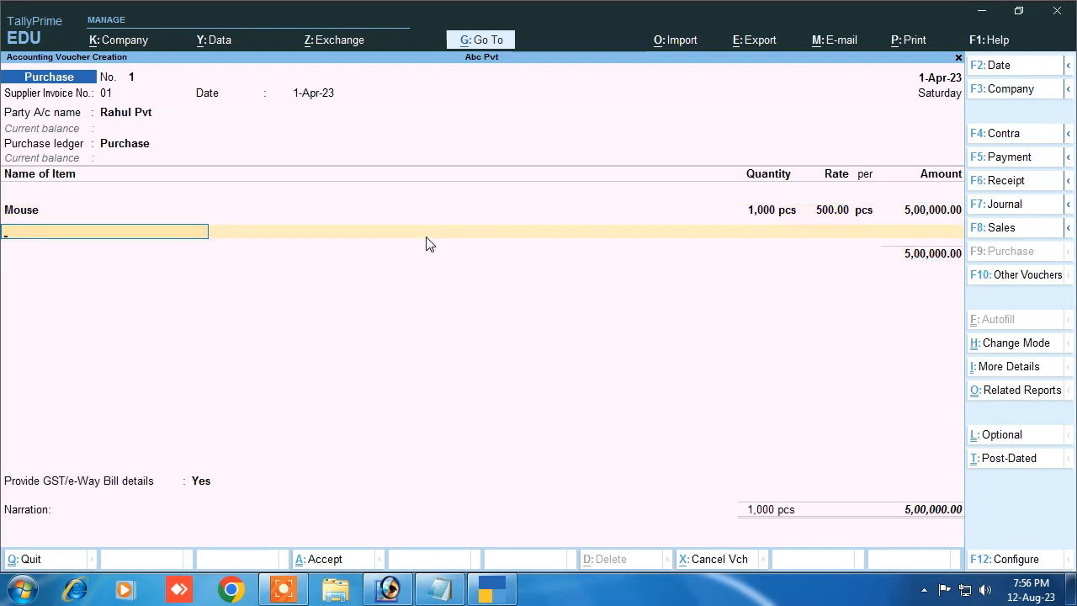
key("Return")
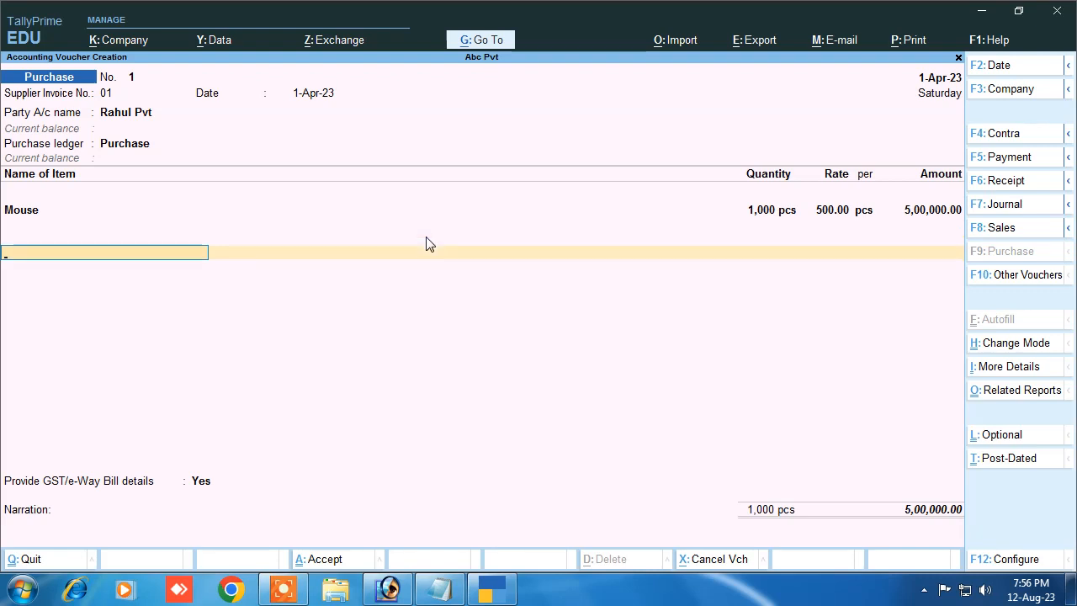
Start a new ledger from the voucher named "Cgst" under the Duties & Taxes group.
key("alt+c")
type("Cgst")
key("Return")
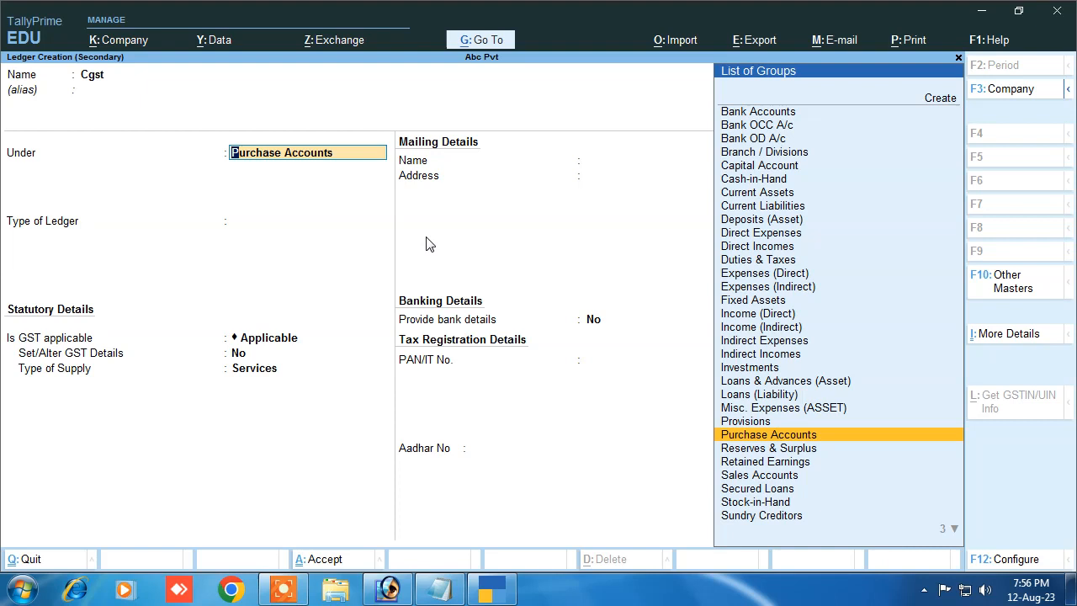
type("D")
key("Down")
key("Down")
key("Down")
key("Down")
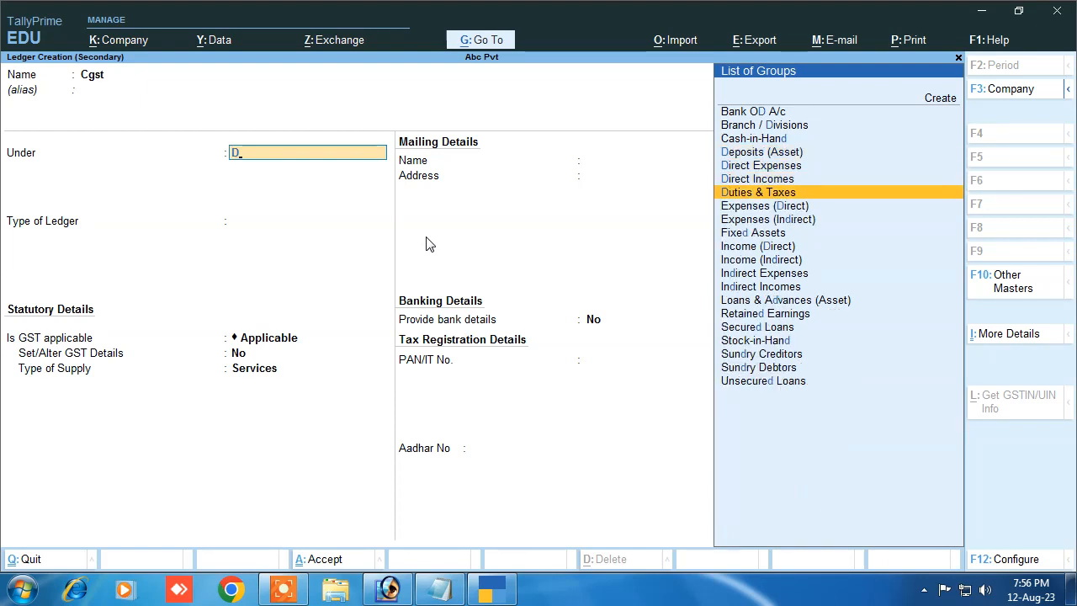
key("Return")
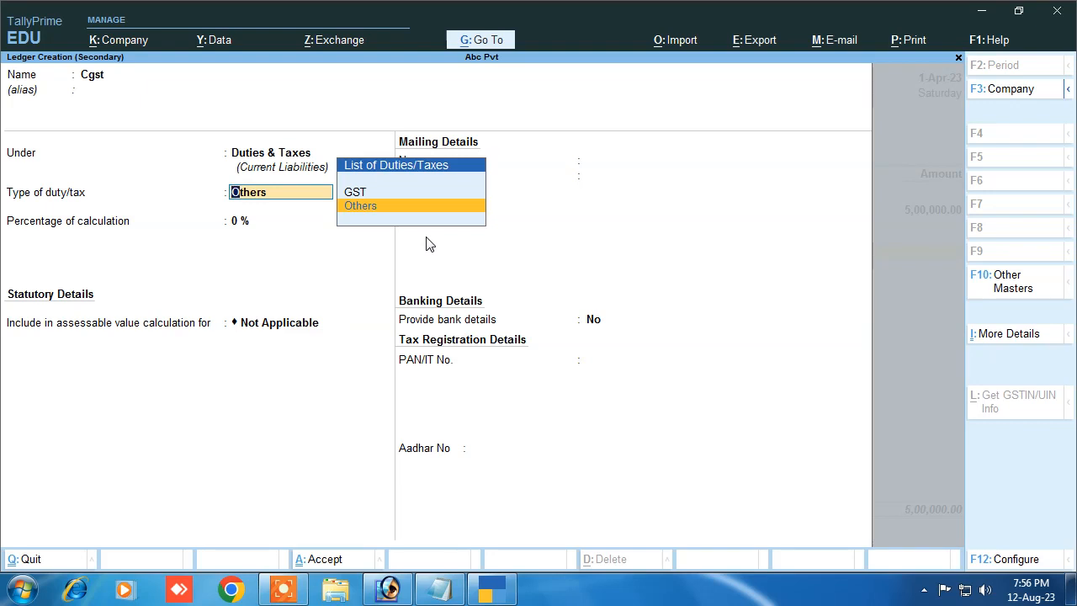
Set the Cgst ledger's duty type to GST, tax type to Central Tax and percentage of calculation to 6%.
key("Up")
key("Return")
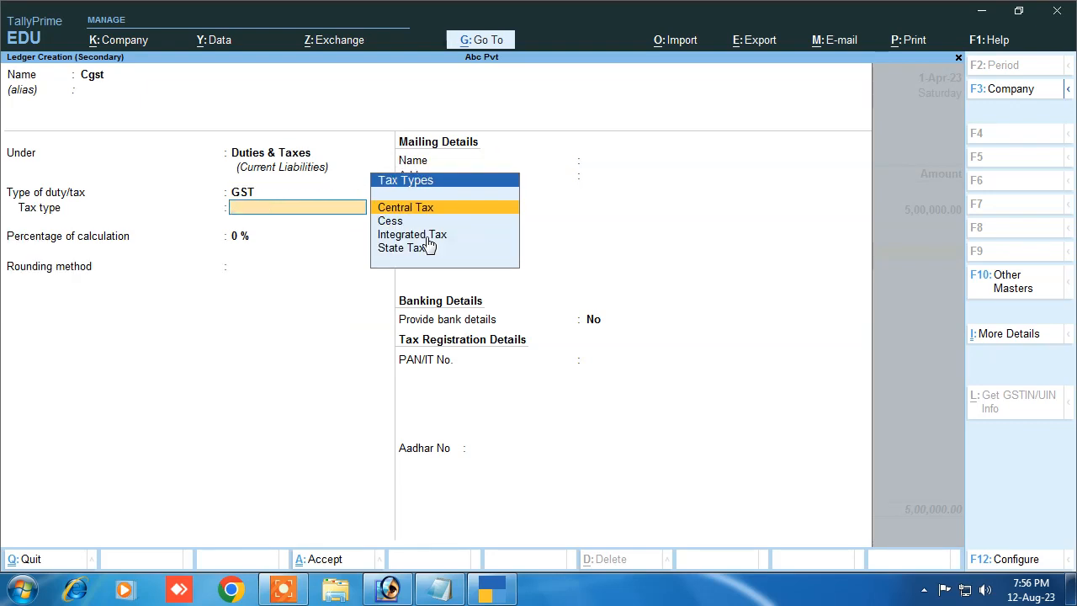
key("Down")
key("Up")
key("Return")
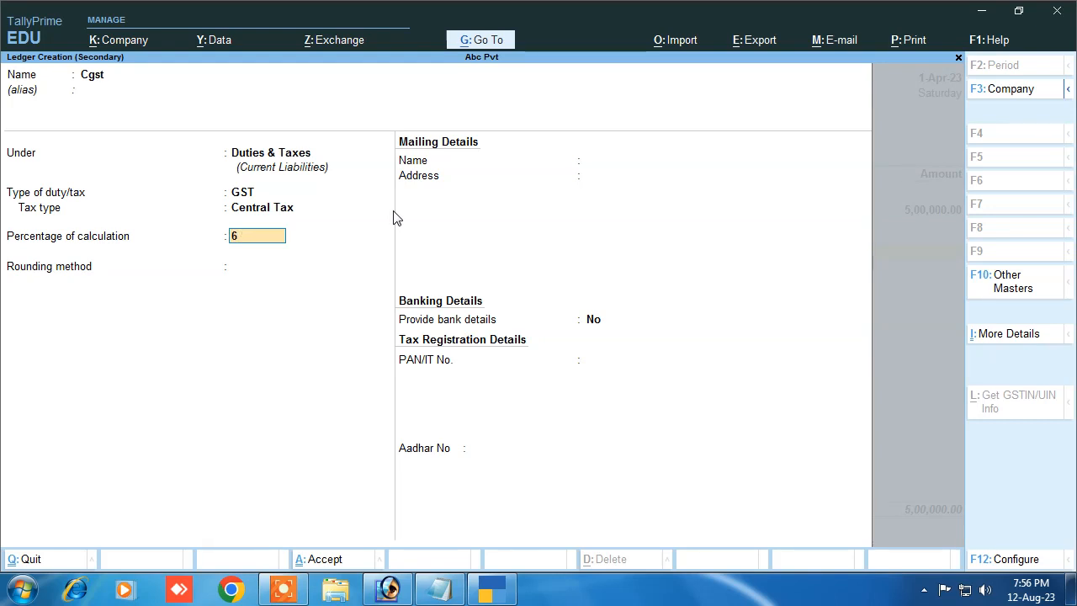
key("Return")
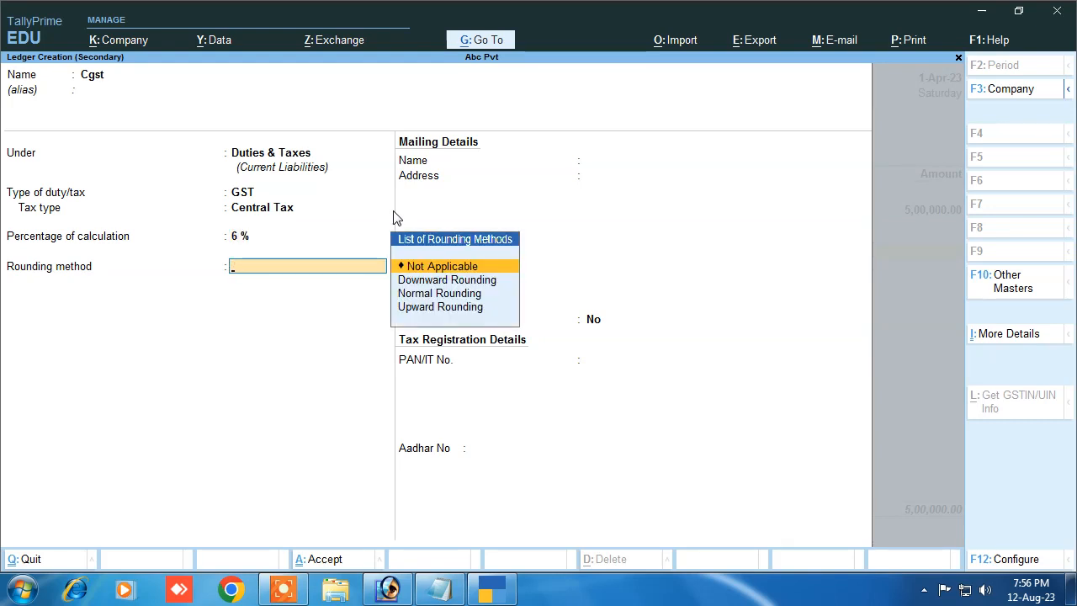
Give Cgst Normal Rounding with limit 0, keep bank details at No, save the ledger and accept its amount in the voucher.
key("Down")
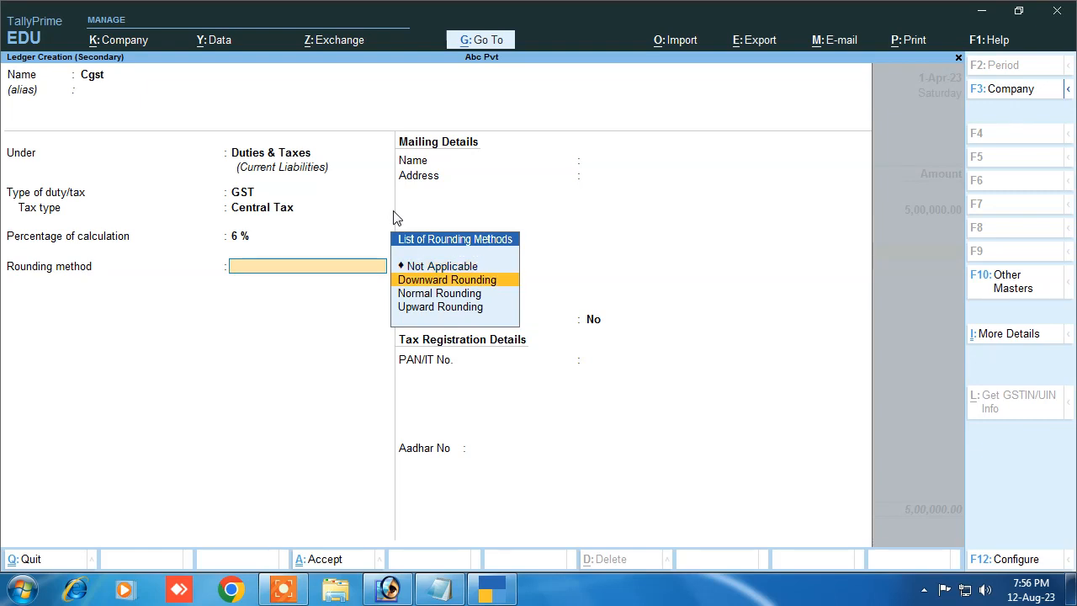
key("Down")
key("Return")
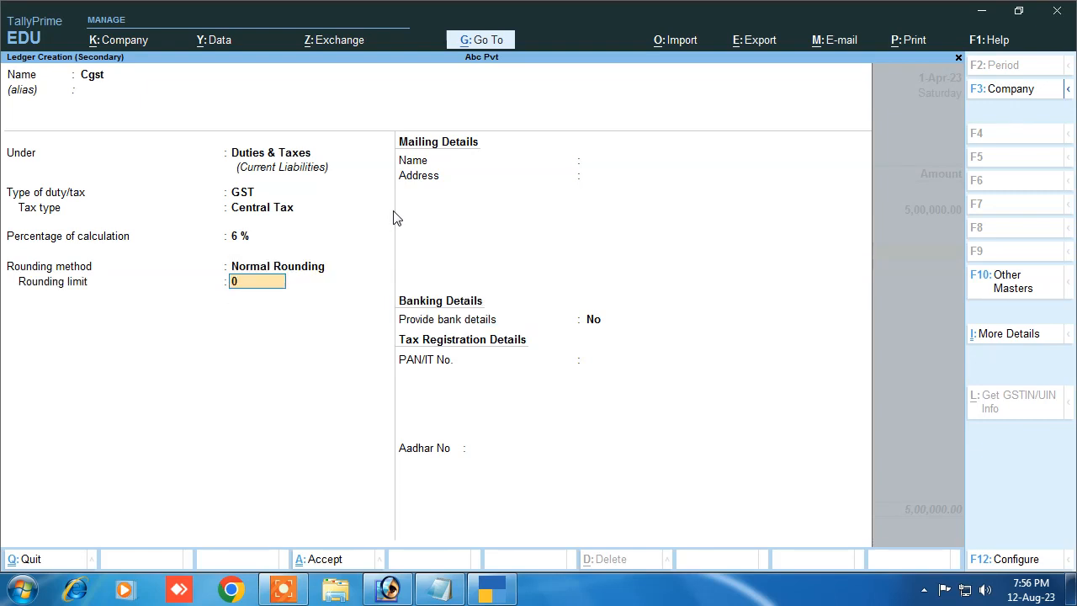
key("Return")
key("Return")
key("Return")
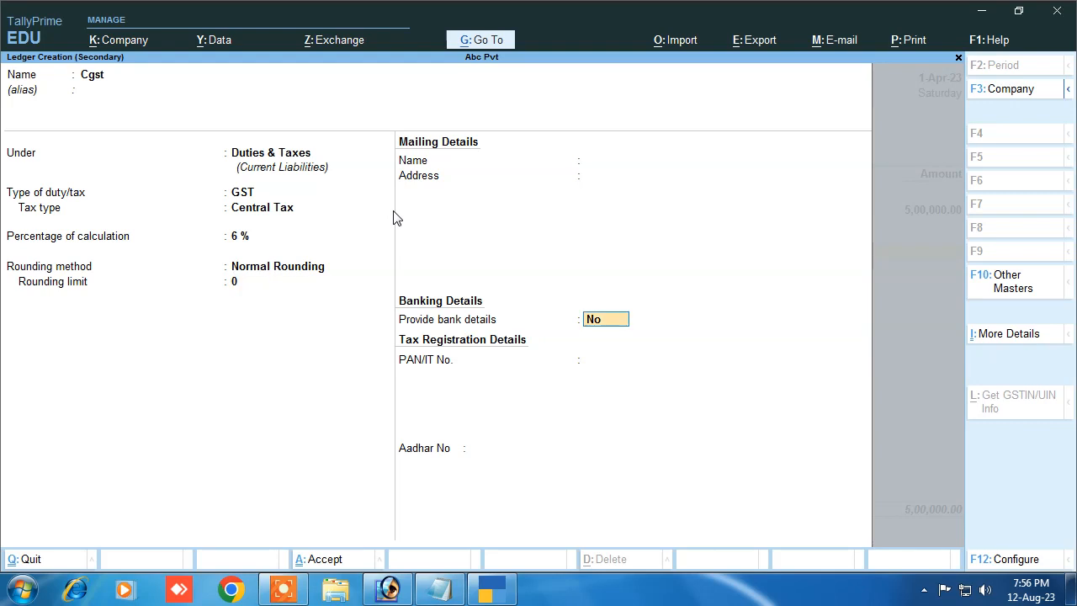
key("Return")
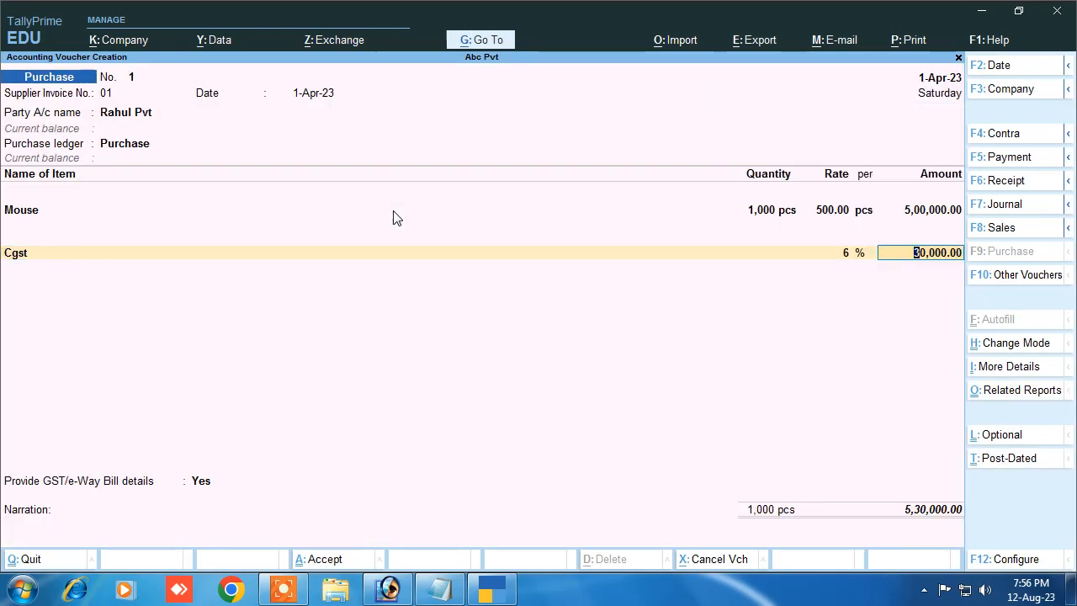
key("Return")
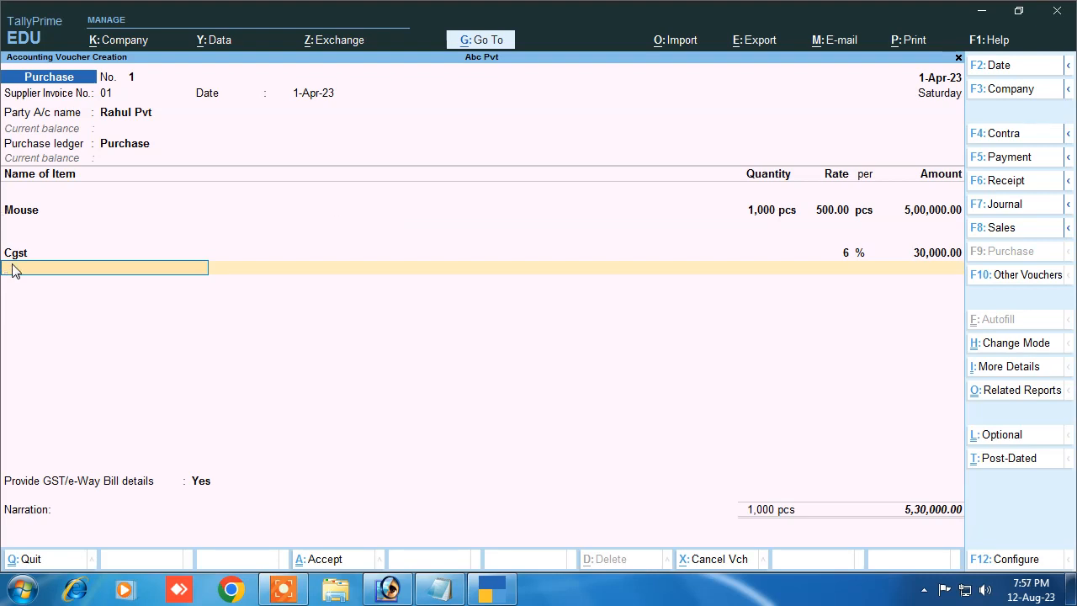
Start another new ledger from the voucher named "Sgst", keeping it under Duties & Taxes.
key("alt+c")
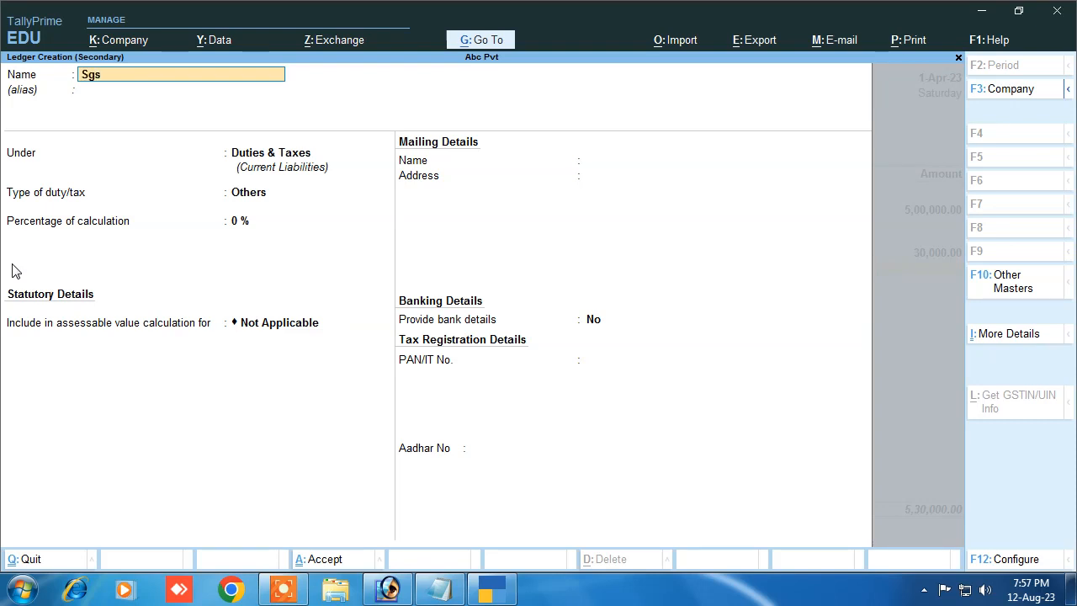
key("Return")
key("Return")
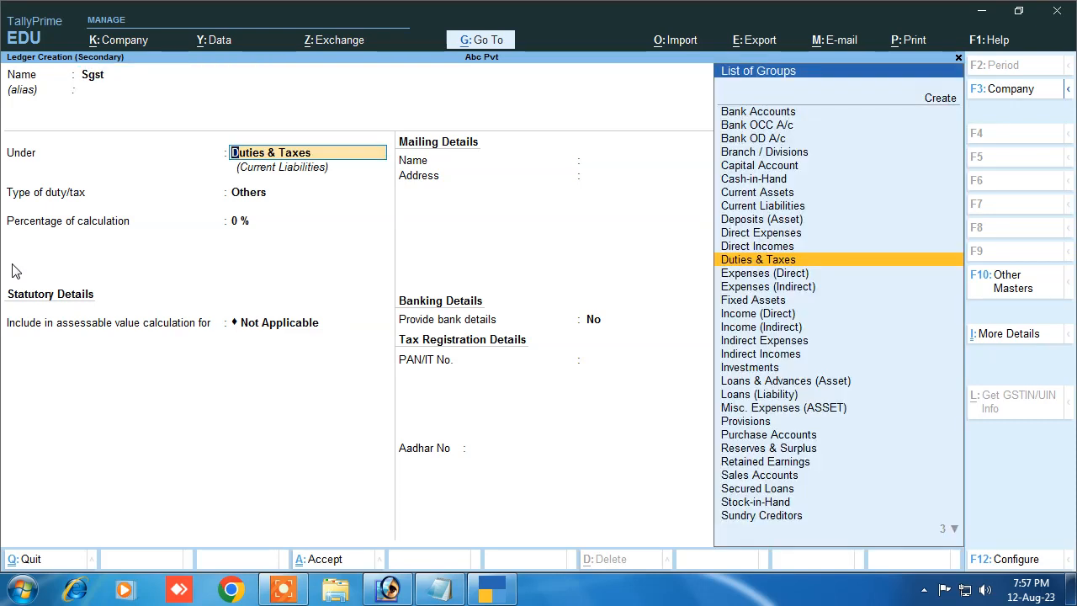
key("Return")
Set the Sgst ledger's duty type to GST, tax type to State Tax and percentage of calculation to 6%.
key("Up")
key("Return")
key("Down")
key("Down")
key("Down")
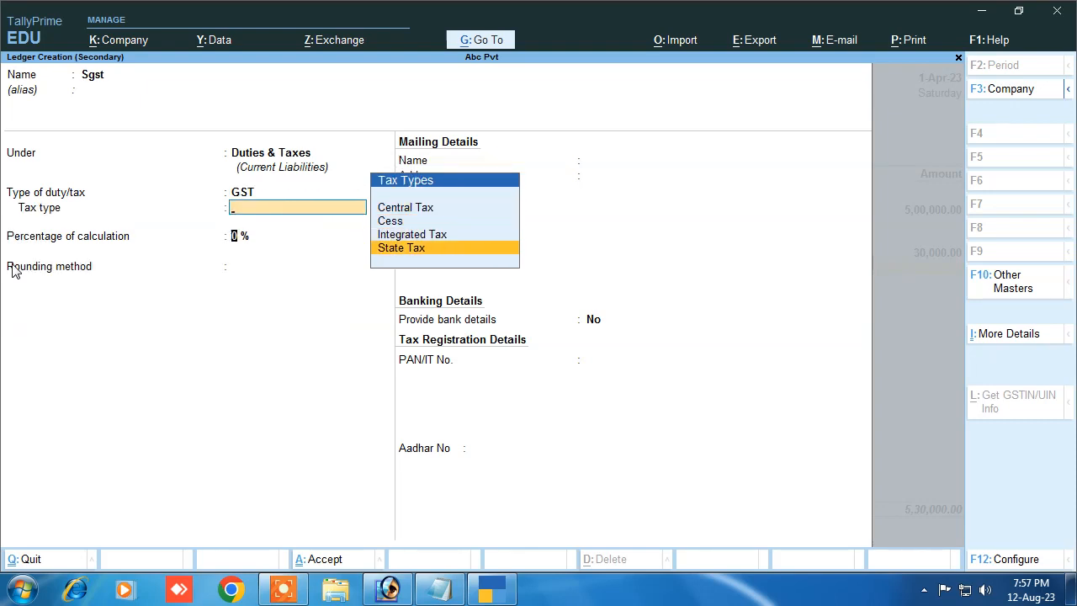
key("Return")
type("6")
key("Return")
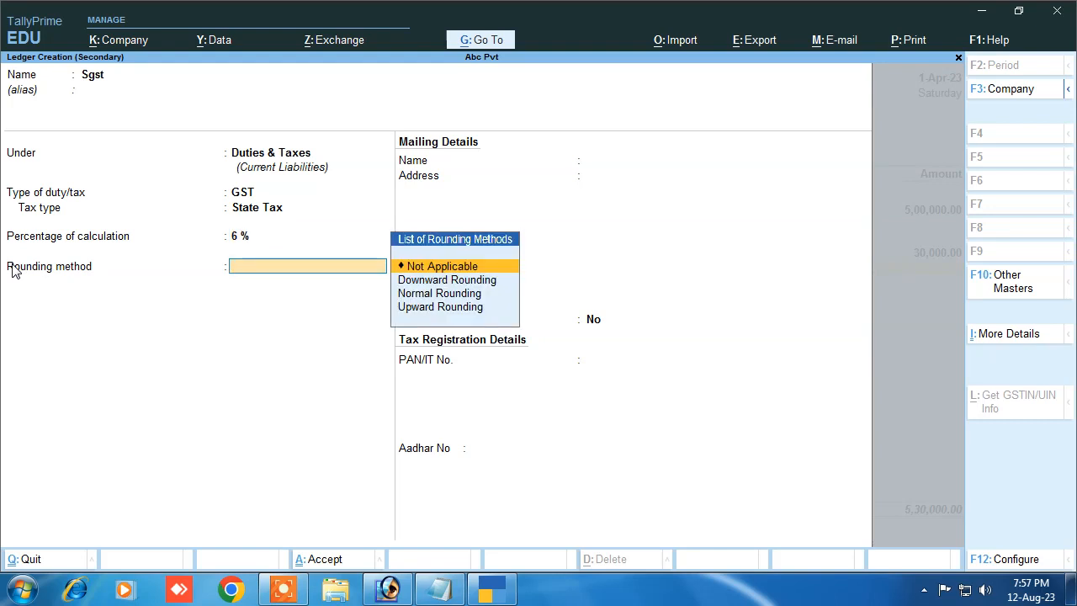
Set Sgst to Normal Rounding, keep the remaining details at their defaults, save the ledger and accept its amount in the voucher.
key("Down")
key("Down")
key("Return")
key("Return")
key("Return")
key("Return")
key("Return")
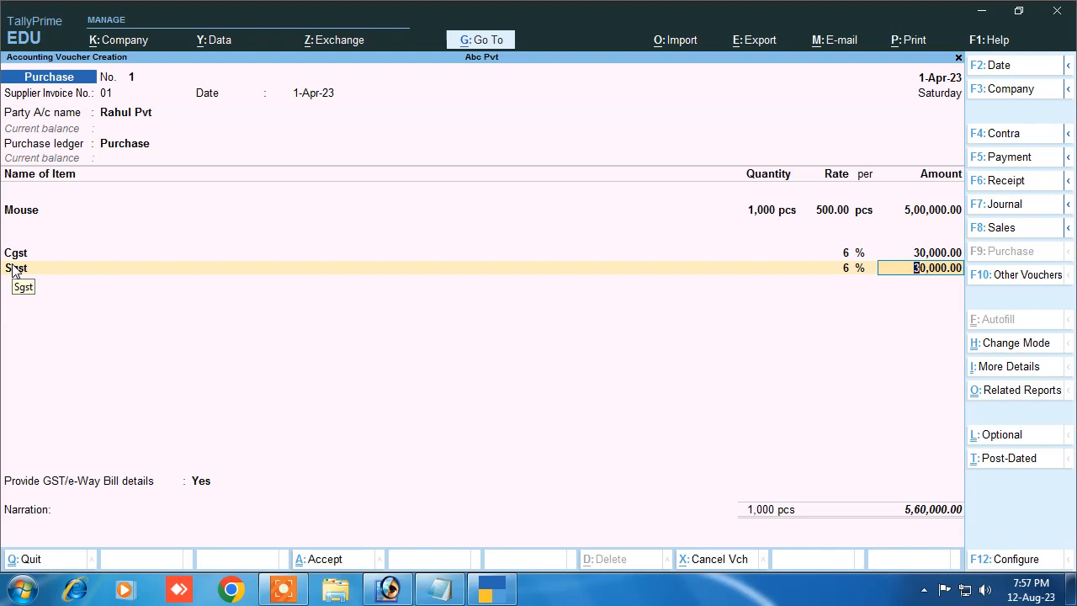
key("Return")
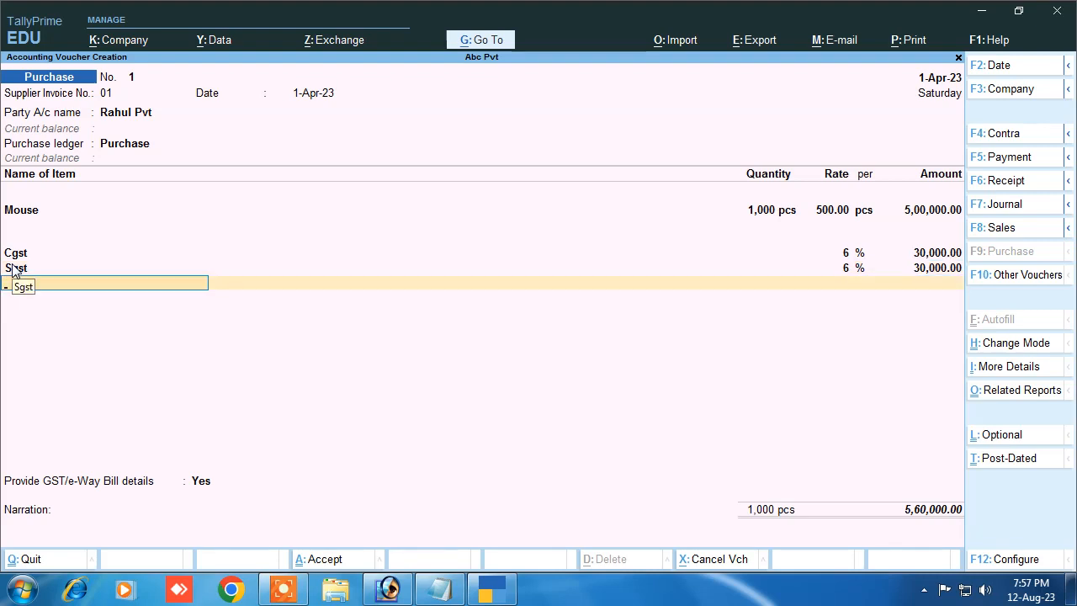
Finish the voucher's tax ledger list and set Provide GST/e-Way Bill details to No.
key("Return")
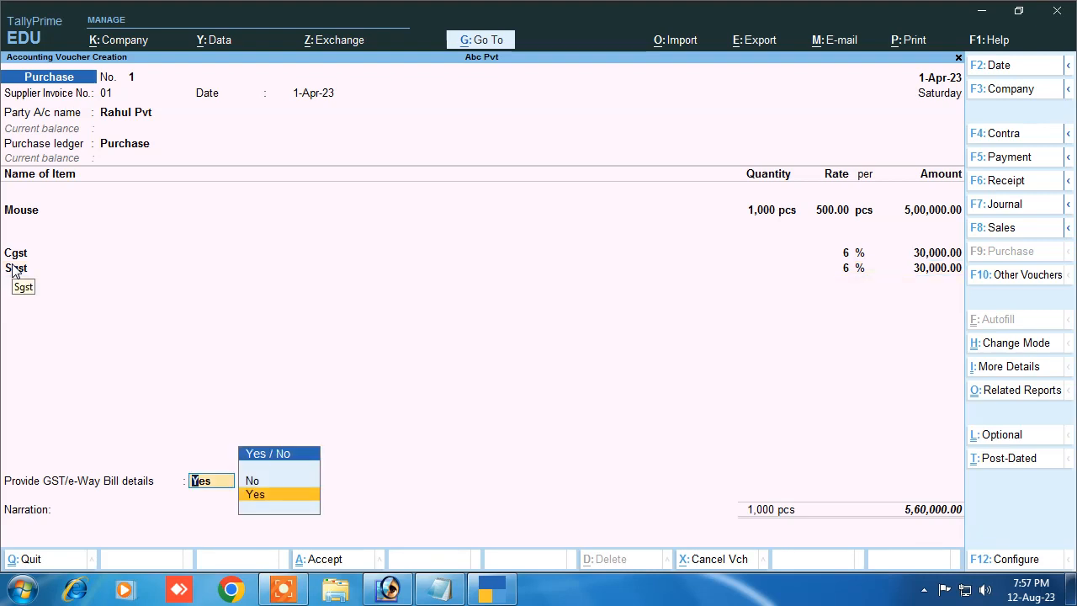
key("Up")
key("Return")
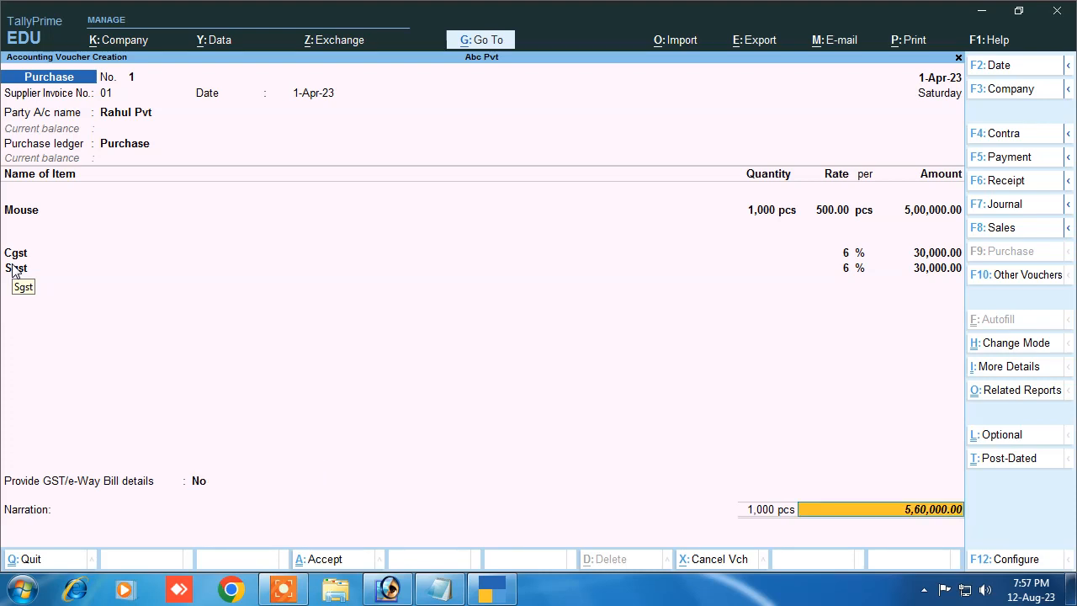
Open the bill-wise details for Rahul Pvt and choose New Ref as the type of reference.
key("Return")
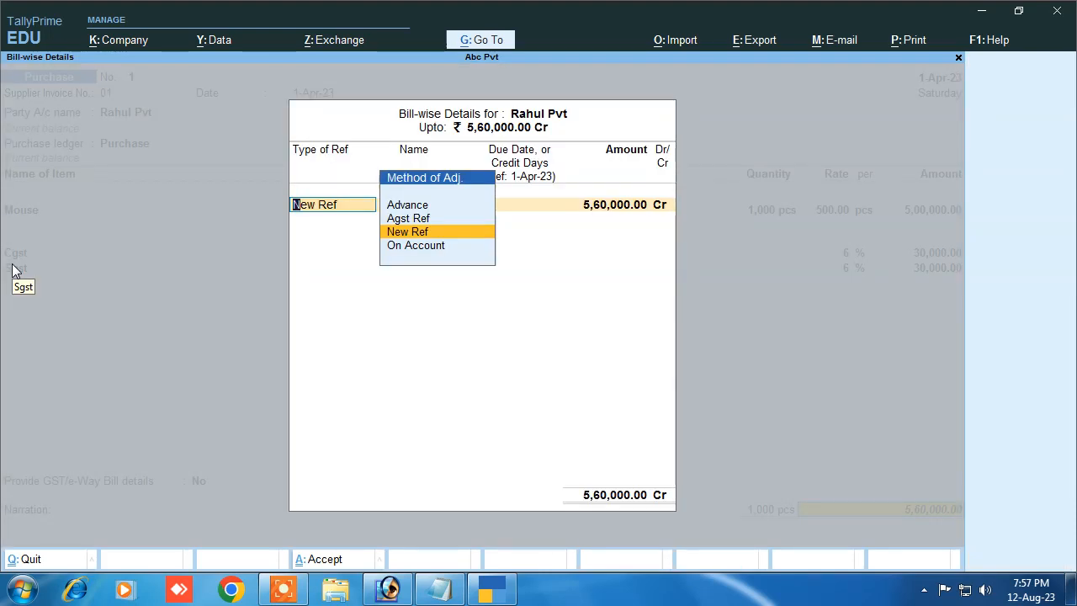
key("Up")
key("Up")
key("Down")
key("Down")
key("Down")
key("Up")
key("Return")
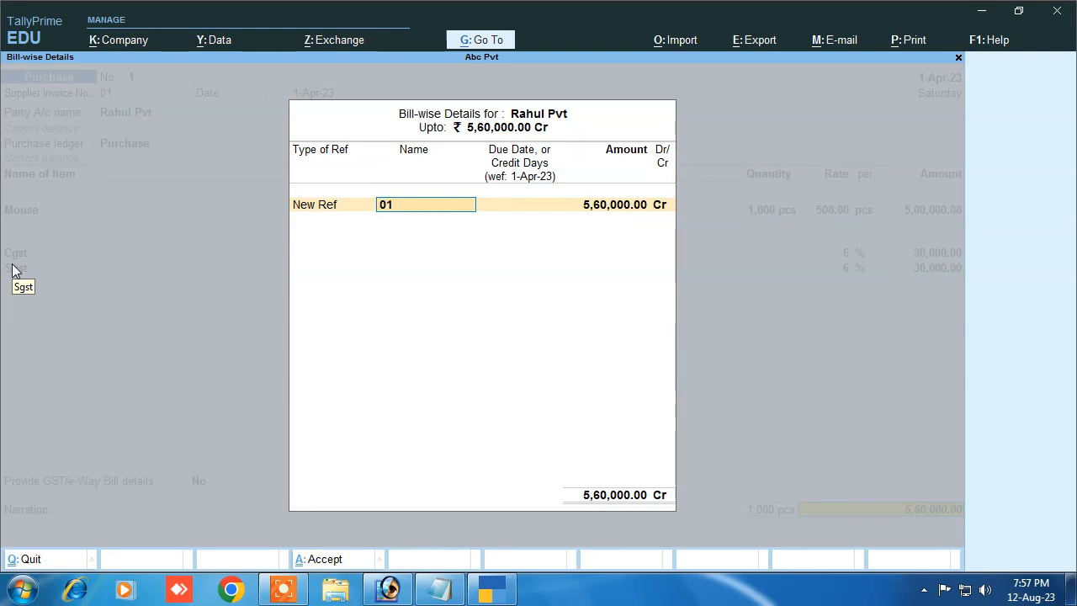
Name the new bill reference Rahul Pvt, add the narration "being purchase" and save the purchase voucher.
type("Rahul Pv")
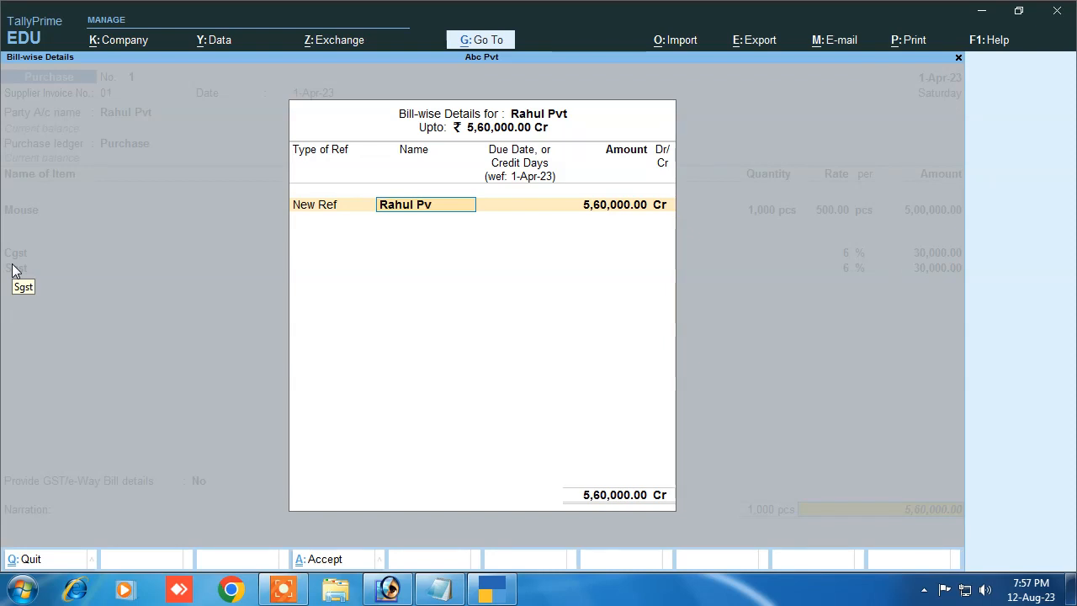
key("Return")
key("Return")
key("Return")
type("being purchase")
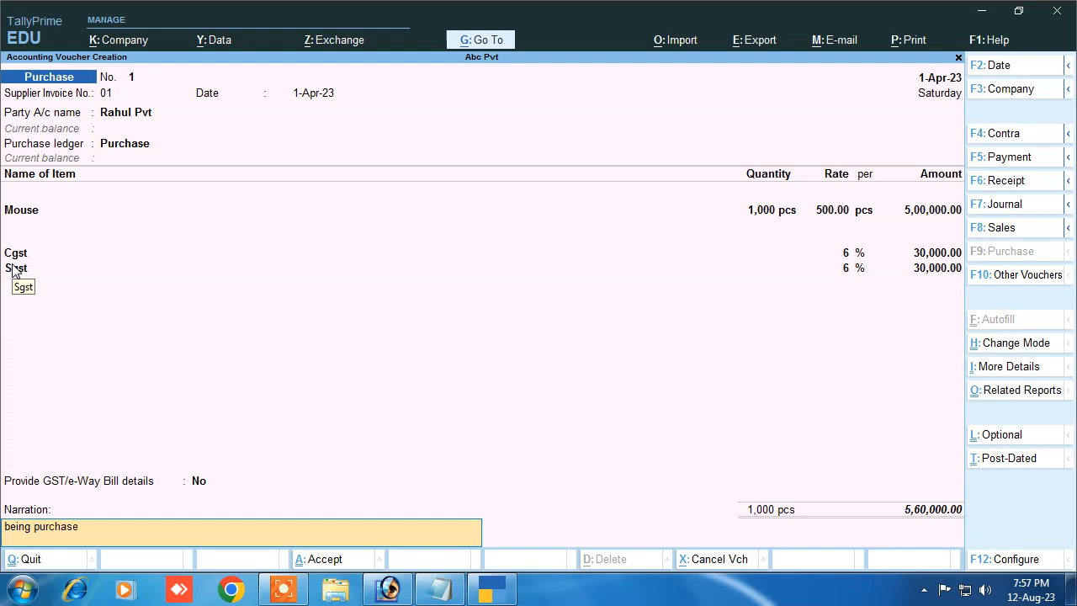
key("Return")
key("Return")
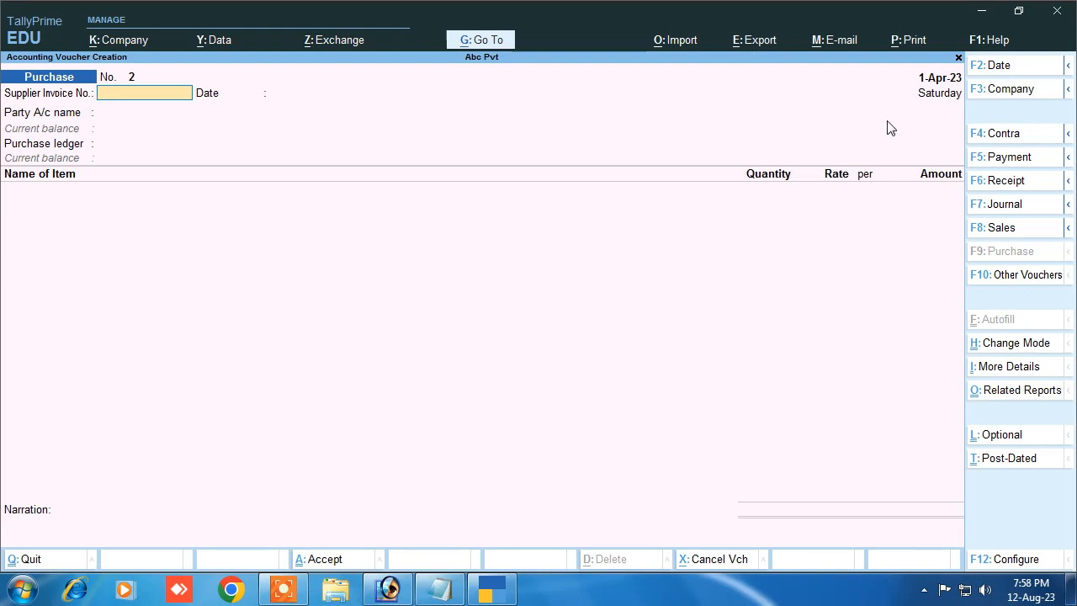
Start a payment voucher and debit Rahul Pvt with 5,60,000.
left_click(1026, 159)
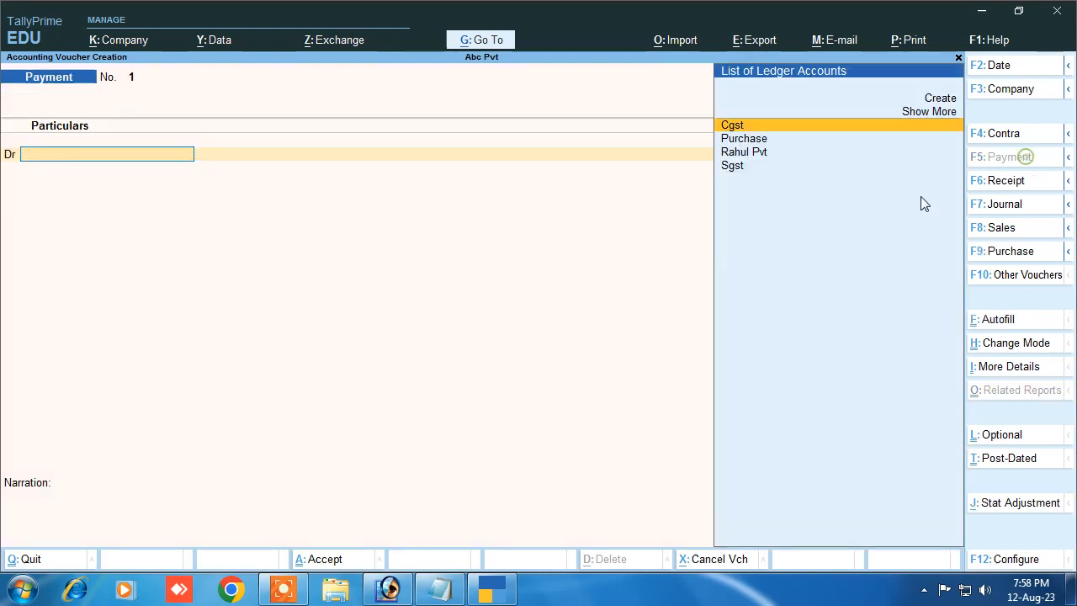
left_click(744, 152)
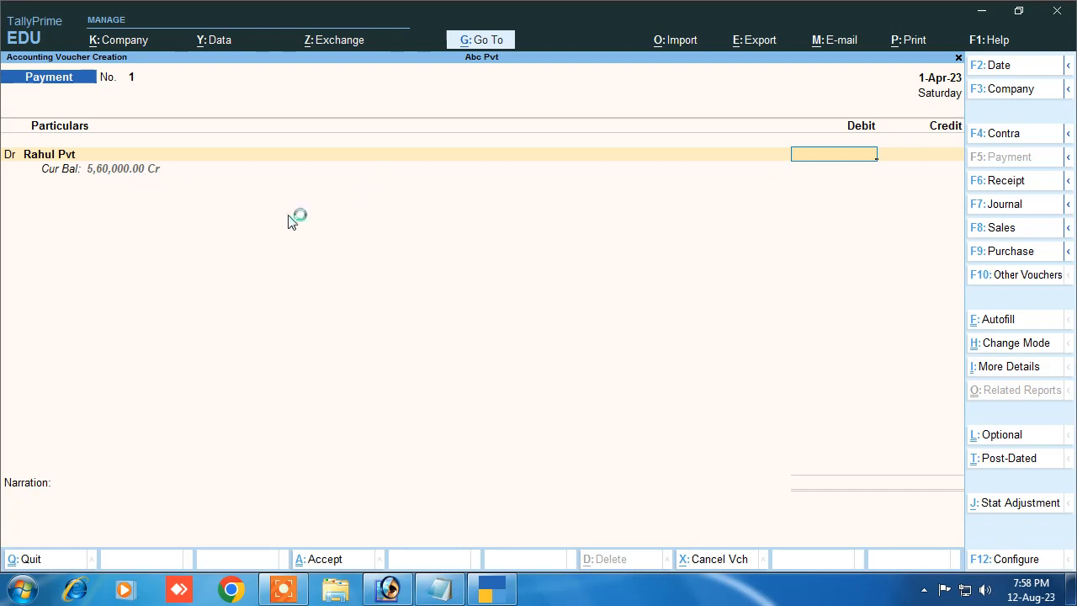
type("5,60,")
type("0000")
key("Return")
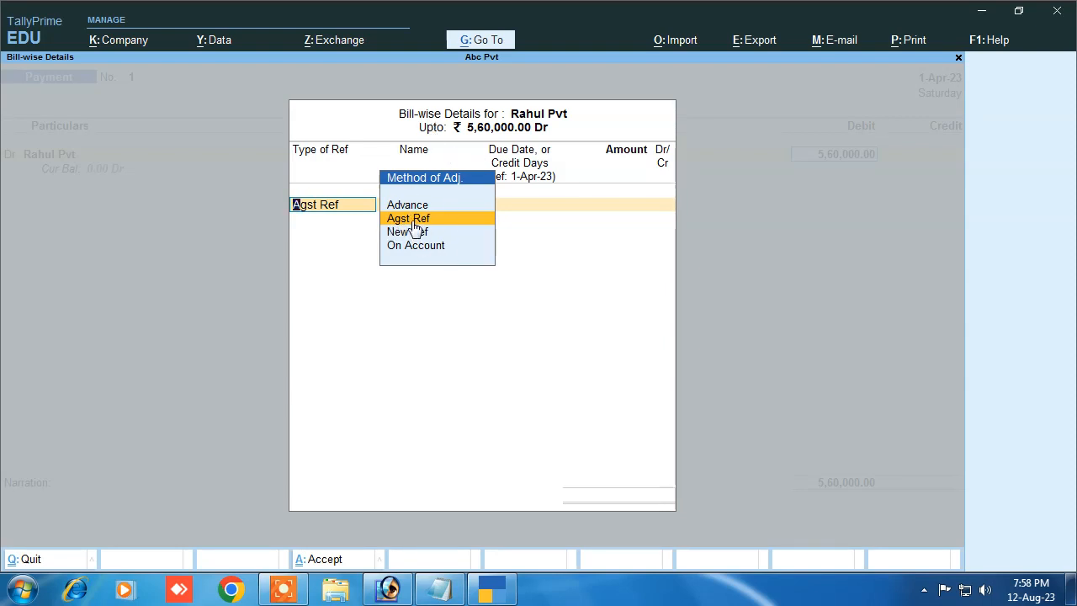
Adjust the payment as Agst Ref against the pending bill Rahul Pvt for its full amount.
key("Return")
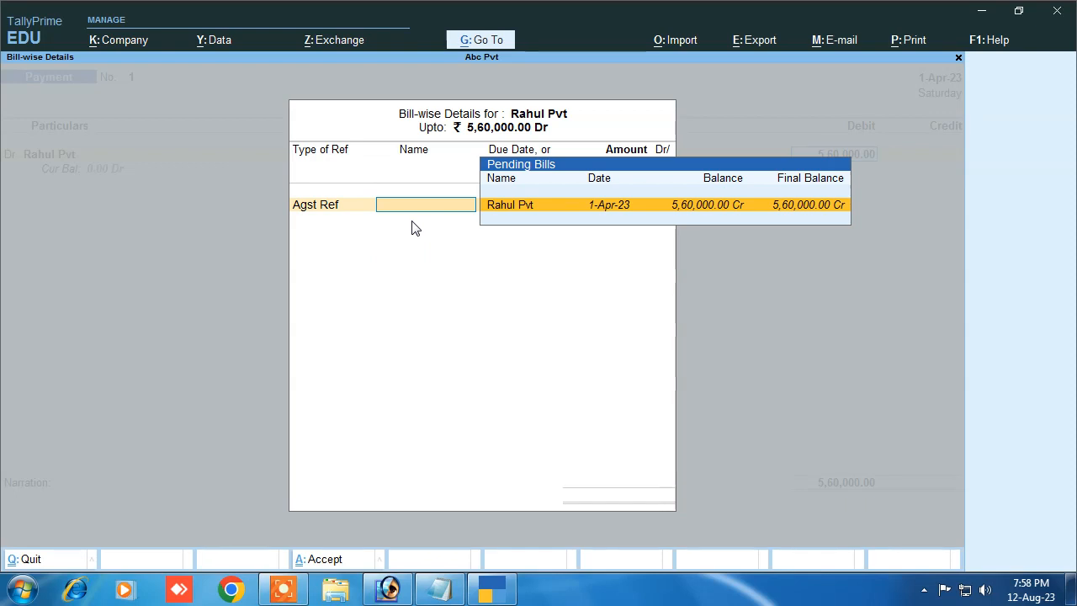
key("Return")
key("Return")
key("Return")
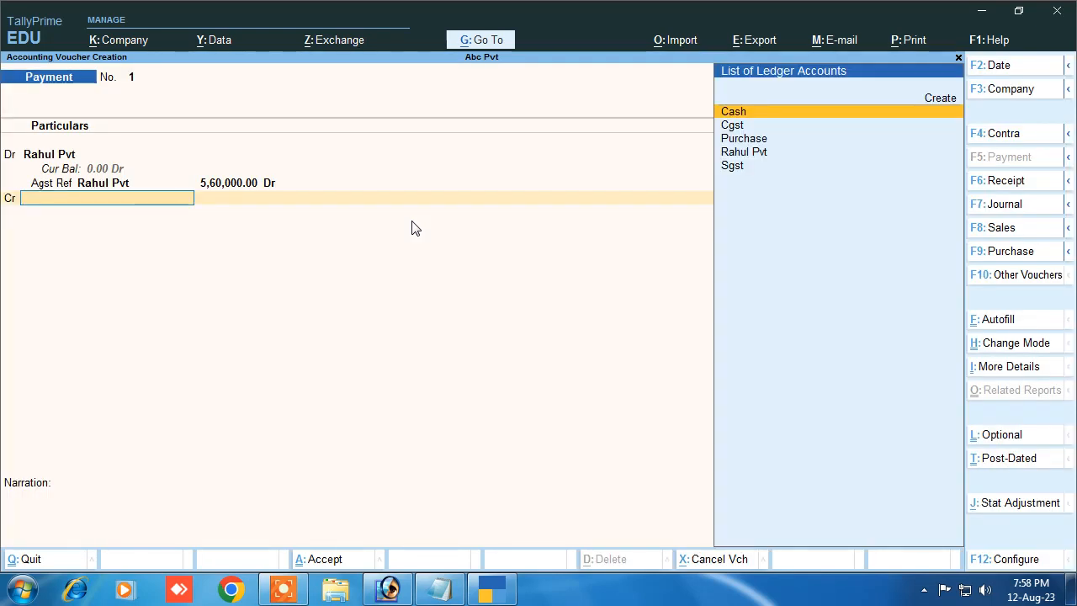
Credit Cash with the full amount, enter the narration "being cash paid" and save the payment voucher.
key("Return")
key("Return")
key("Return")
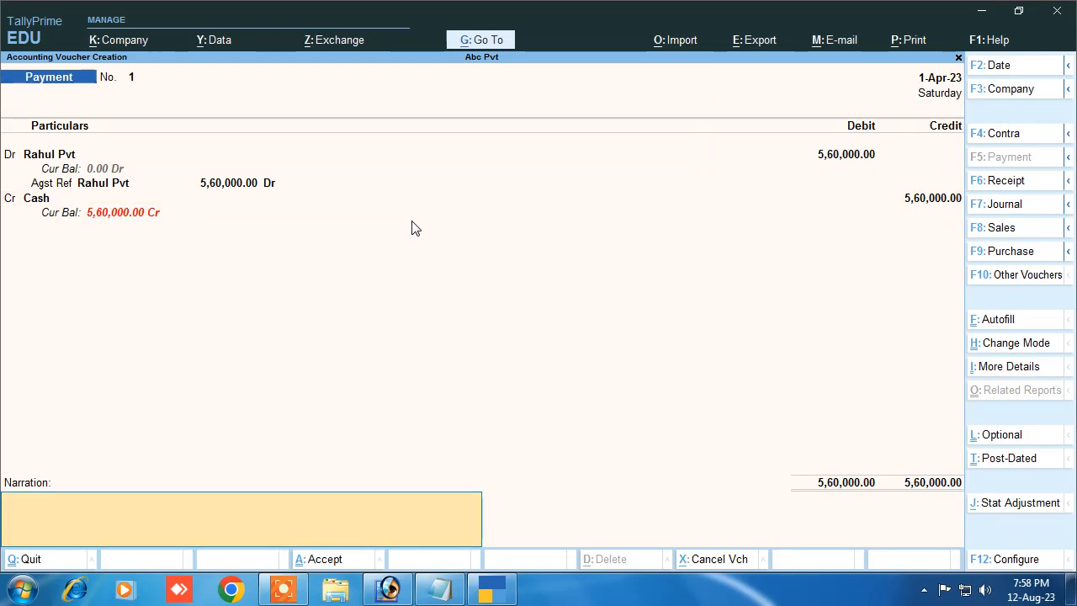
type("being cash paid")
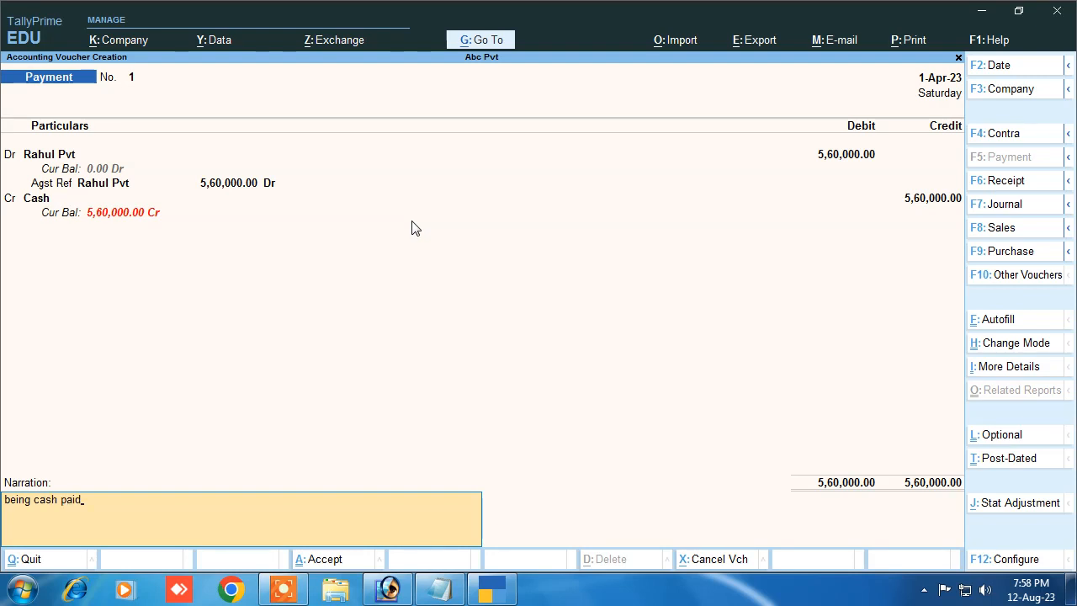
key("Return")
key("Return")
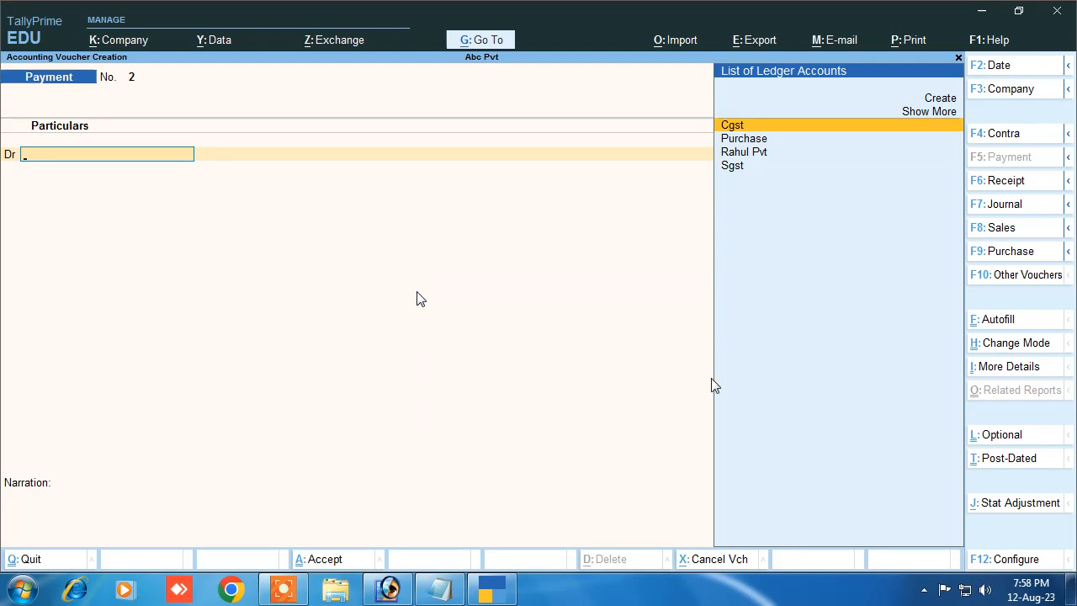
Start a sales voucher and create a party ledger with the customer's name under Sundry Debtors.
left_click(1012, 238)
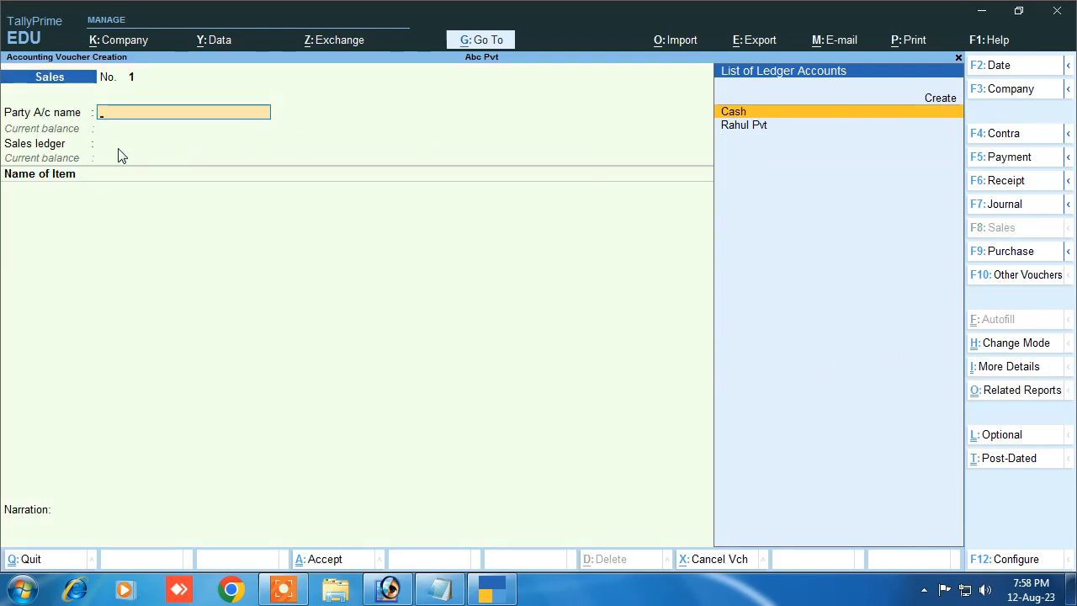
left_click(939, 97)
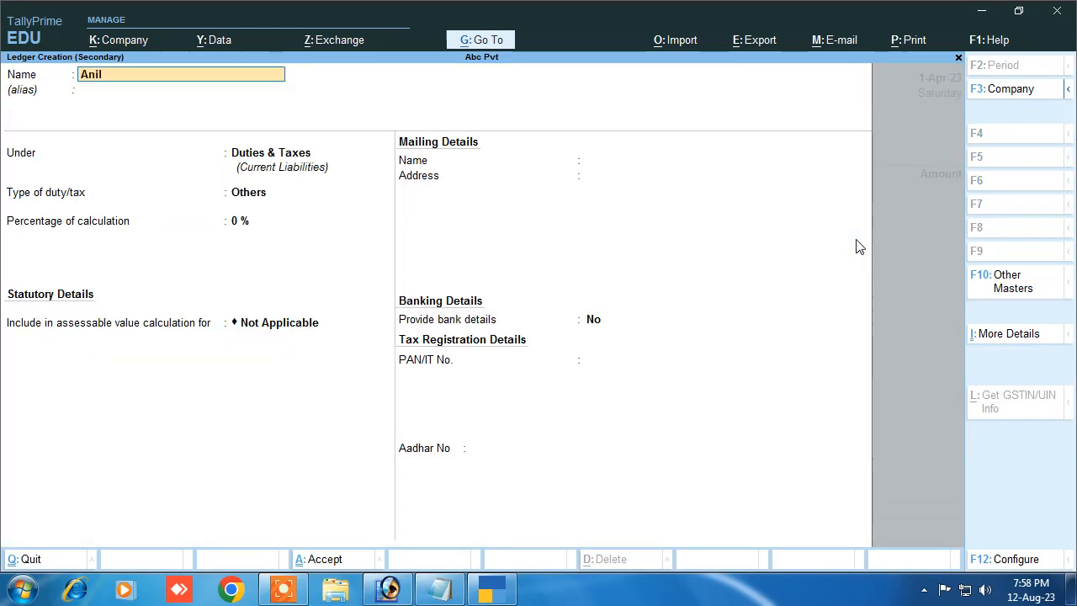
key("Return")
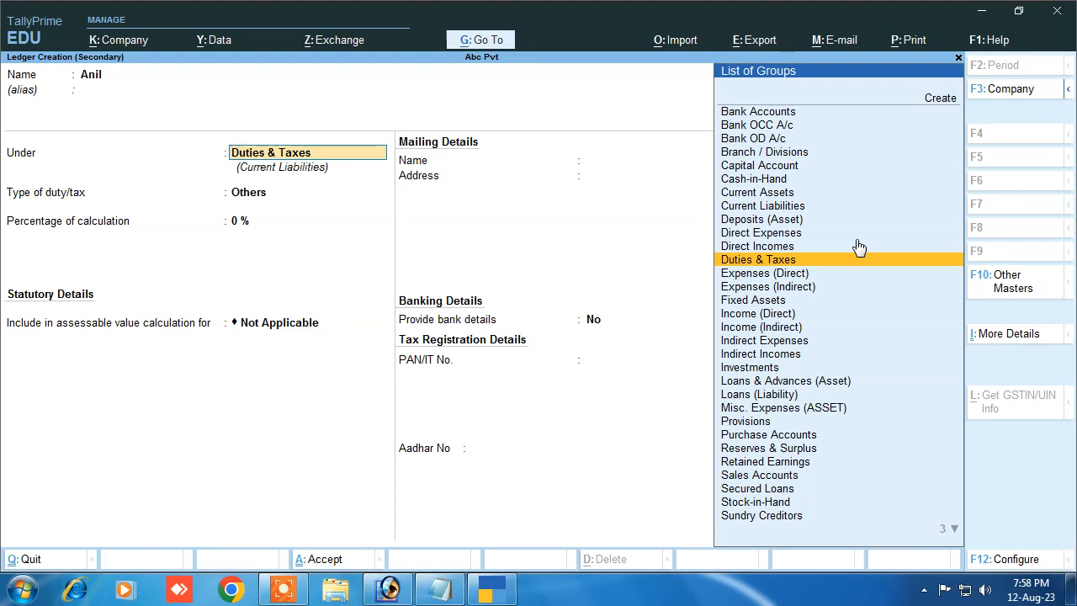
type("S")
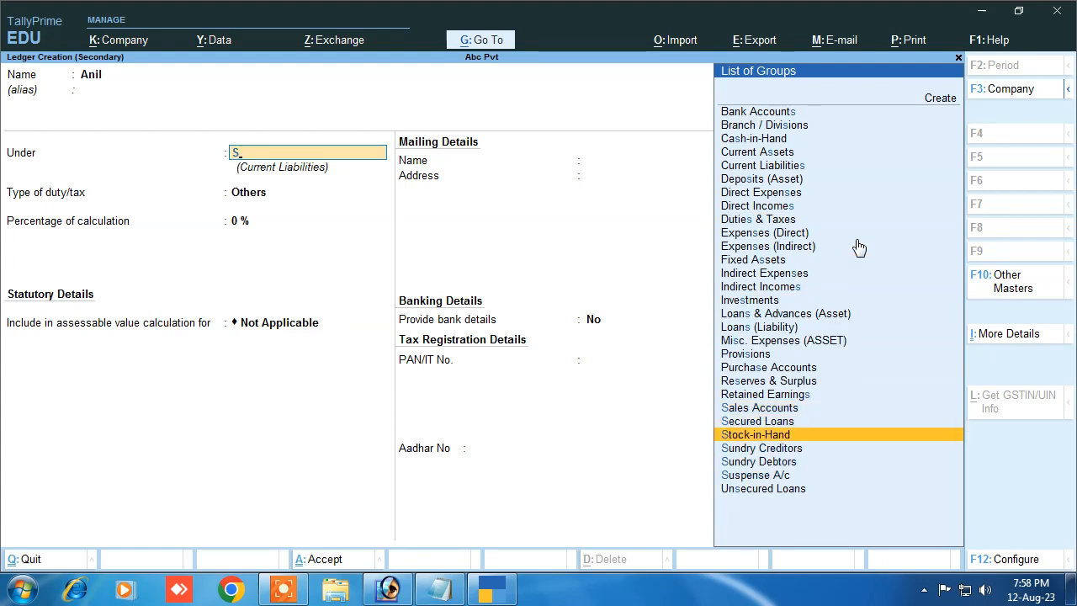
key("Down")
key("Down")
key("Return")
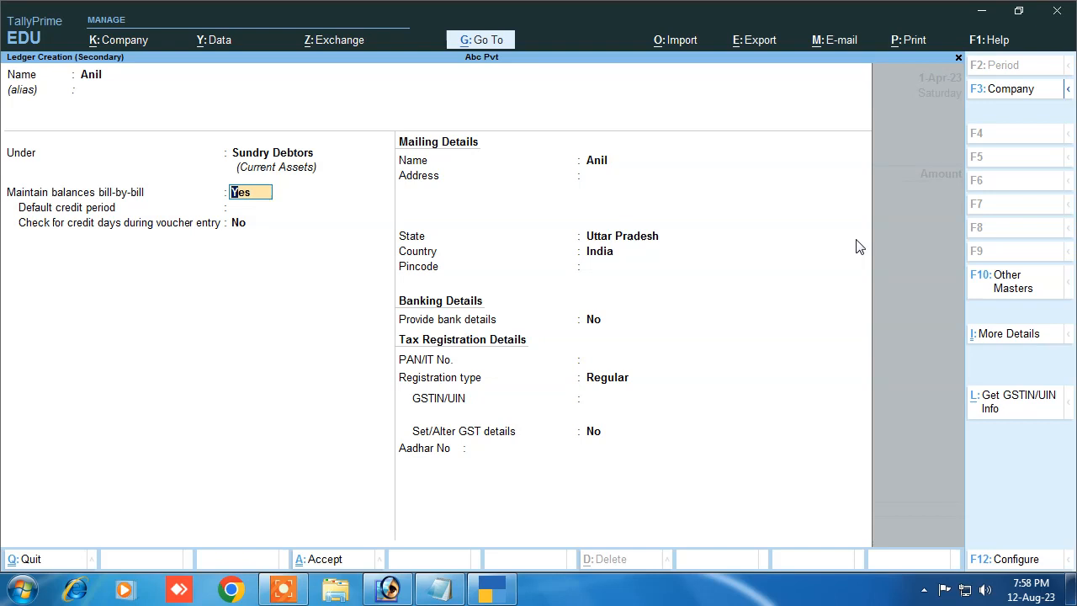
Keep the customer ledger's bill-by-bill, mailing, banking and tax registration details at their defaults and save the ledger.
key("Return")
key("Return")
key("Return")
key("Return")
key("Return")
key("Return")
key("Return")
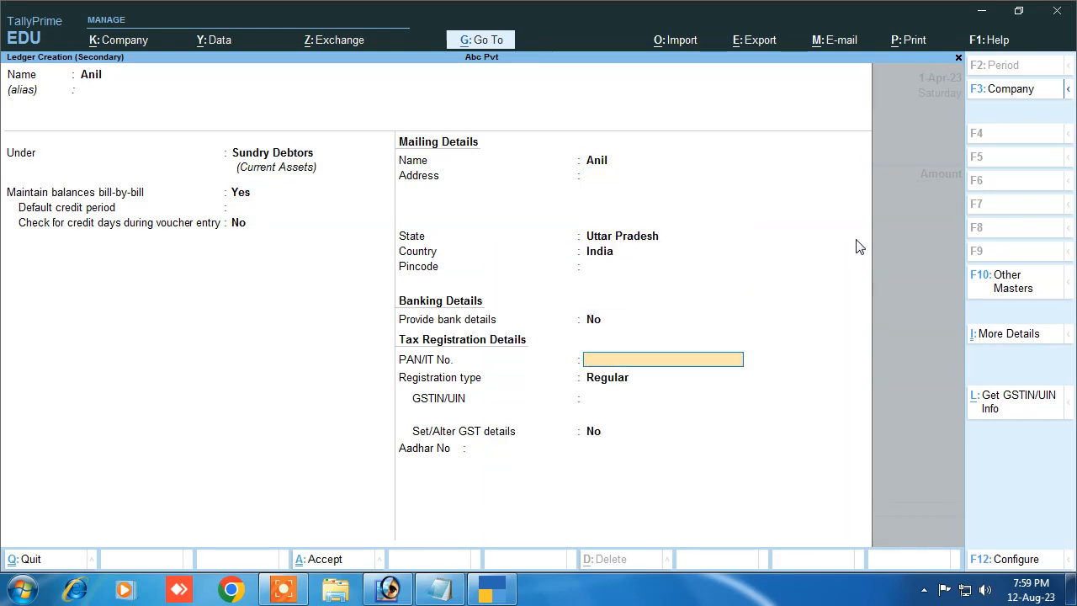
key("Return")
key("Return")
key("Return")
key("Return")
key("Return")
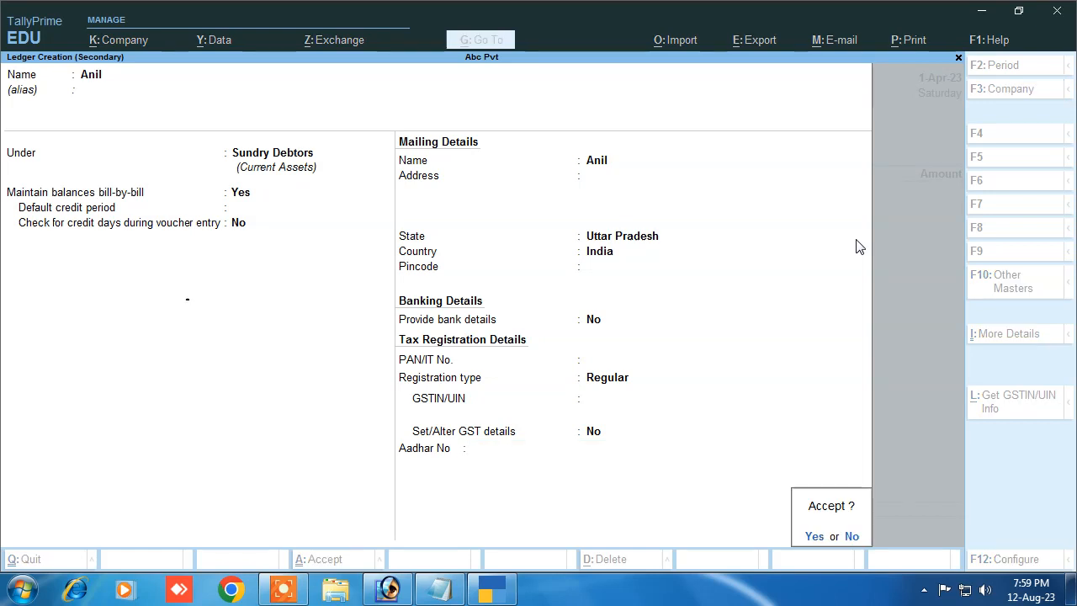
key("Return")
Leave the dispatch details blank and accept the remaining party details unchanged for the sales voucher's customer.
key("Return")
key("Return")
key("Return")
key("Return")
key("Return")
key("Return")
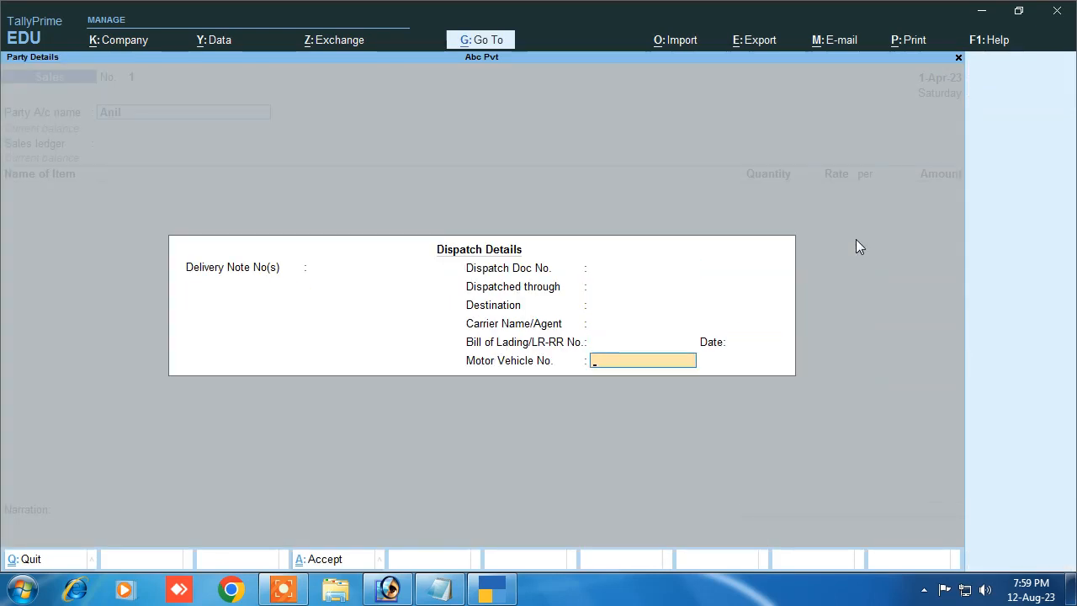
key("Return")
key("Return")
key("Return")
key("Return")
key("Return")
key("Return")
key("Return")
key("Return")
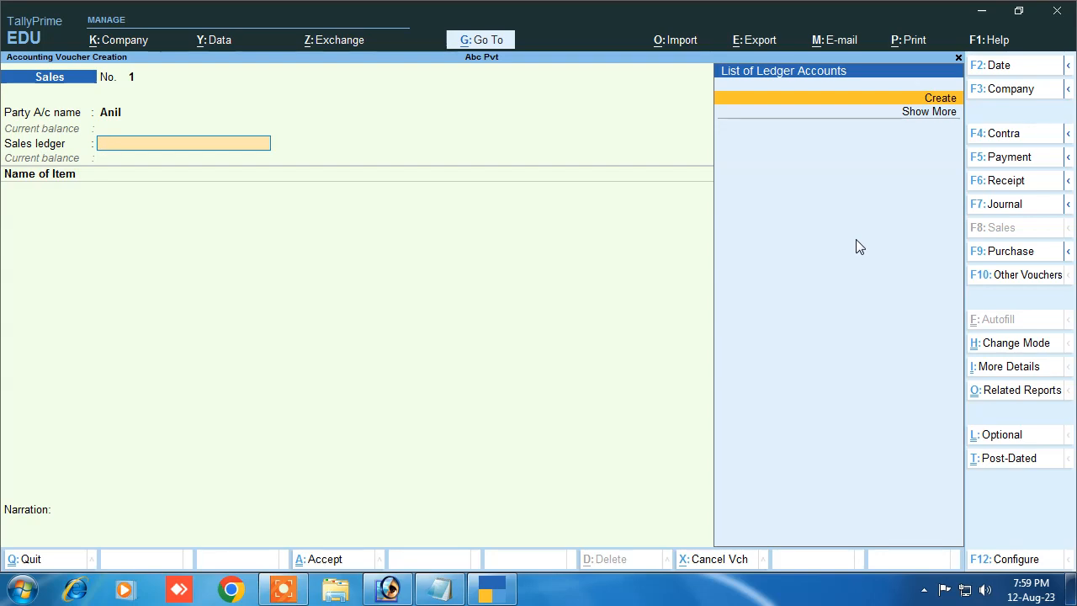
Create a sales ledger named Sales under Sales Accounts with the type of ledger Not Applicable.
key("Return")
type("Sales")
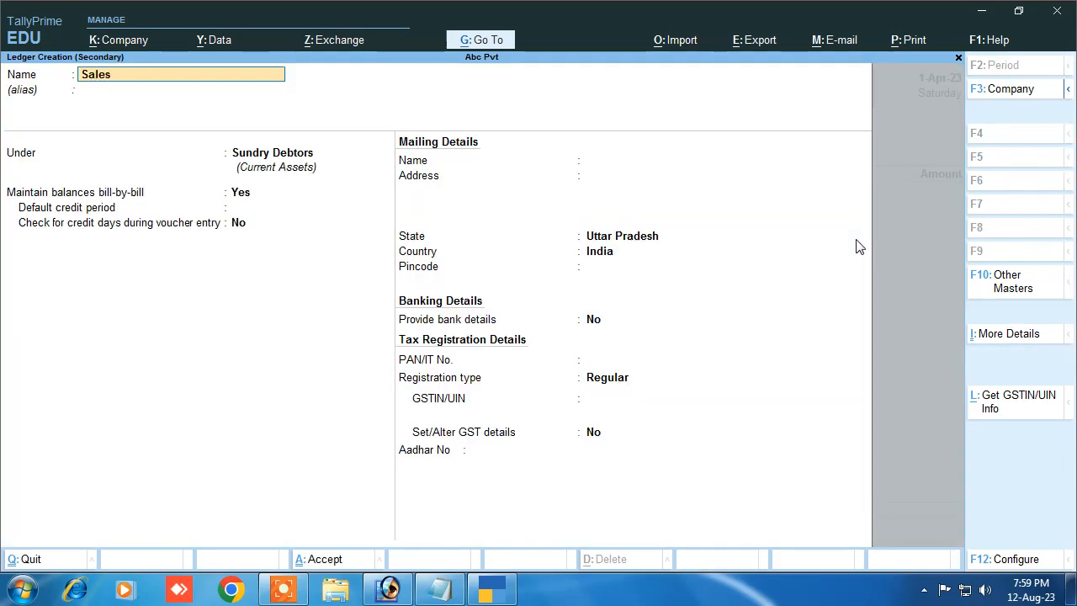
key("Return")
type("S")
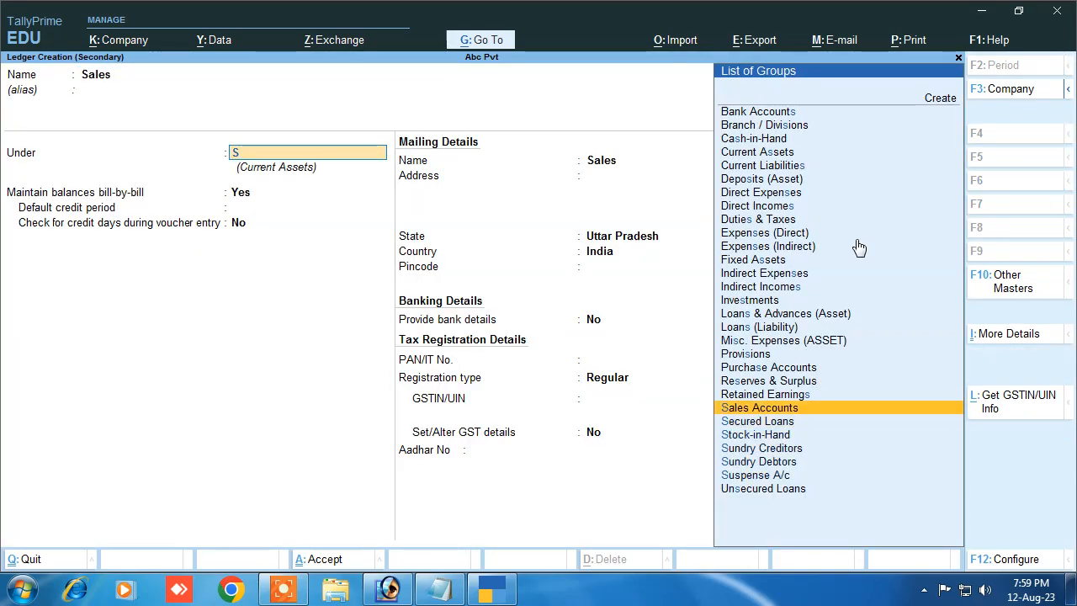
key("Return")
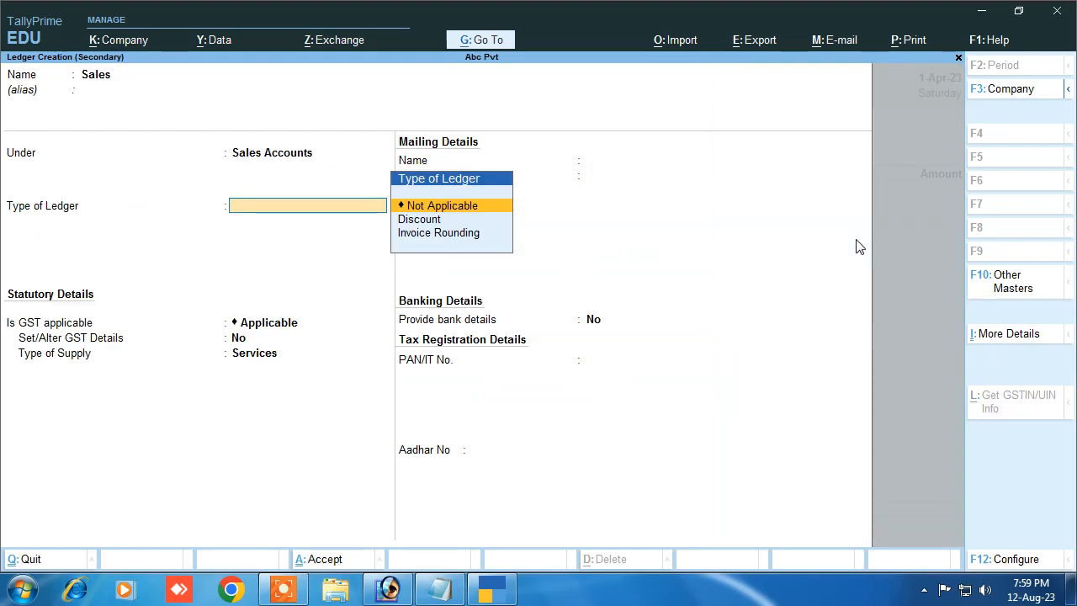
key("Return")
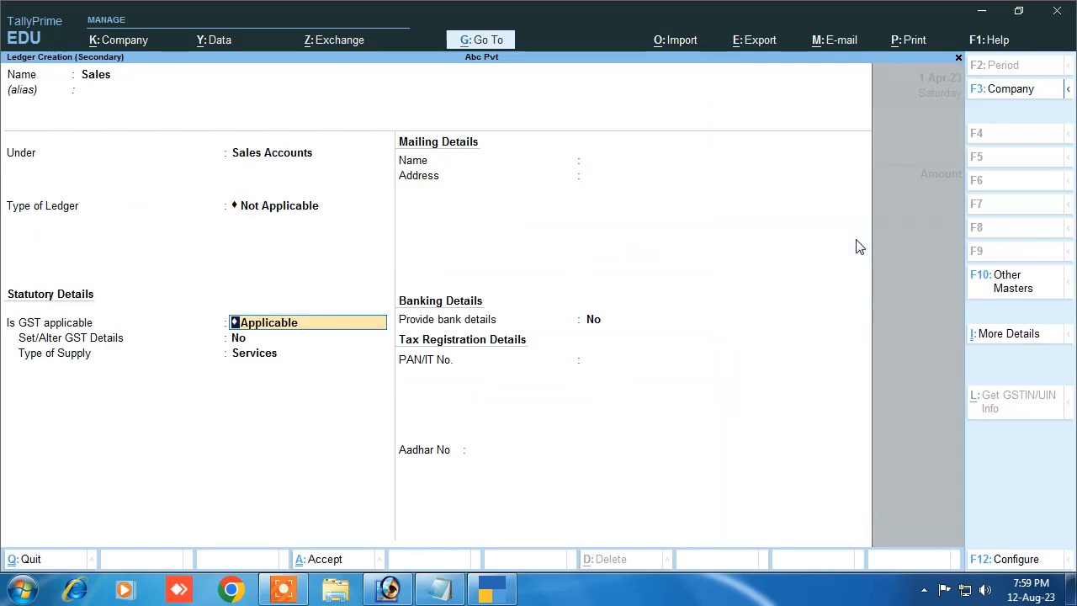
Keep GST applicable for the Sales ledger, set Set/Alter GST Details to Yes and describe it as Goods without an HSN/SAC.
key("Return")
type("y")
key("Return")
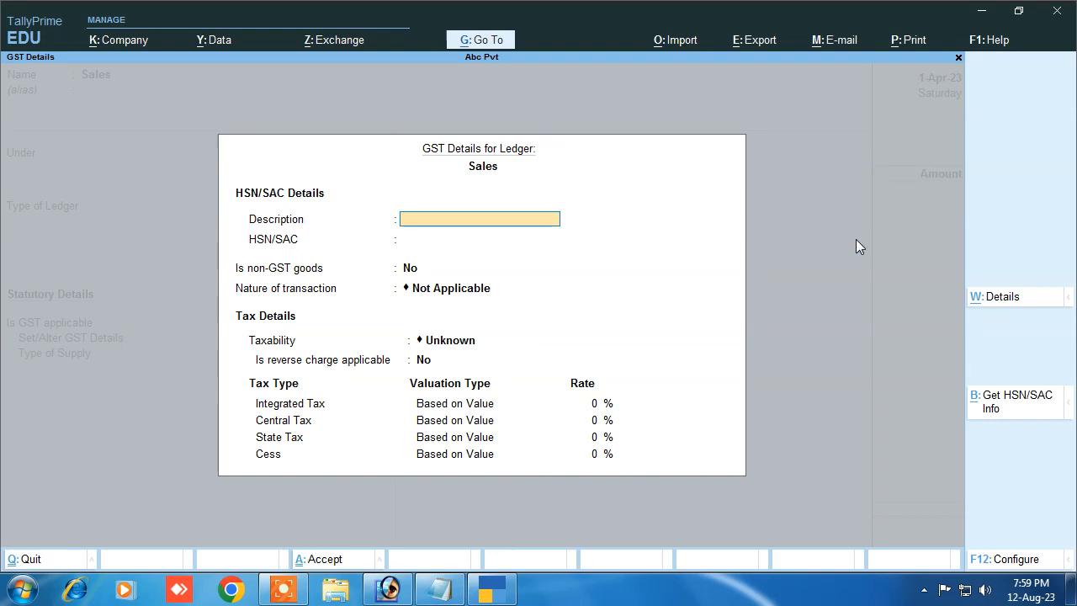
type("Goods")
key("Return")
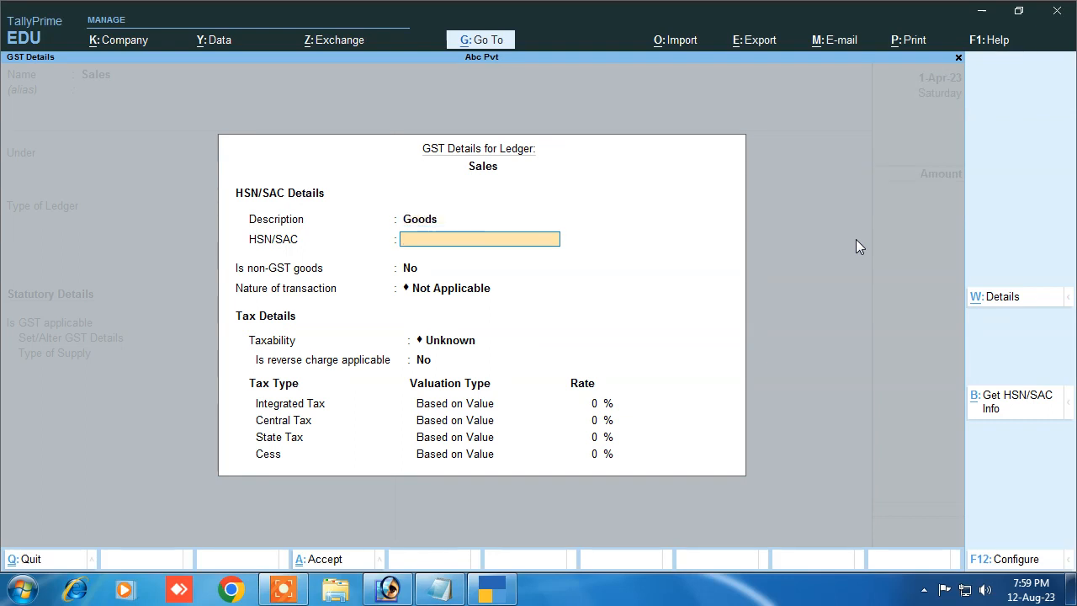
key("Return")
key("Return")
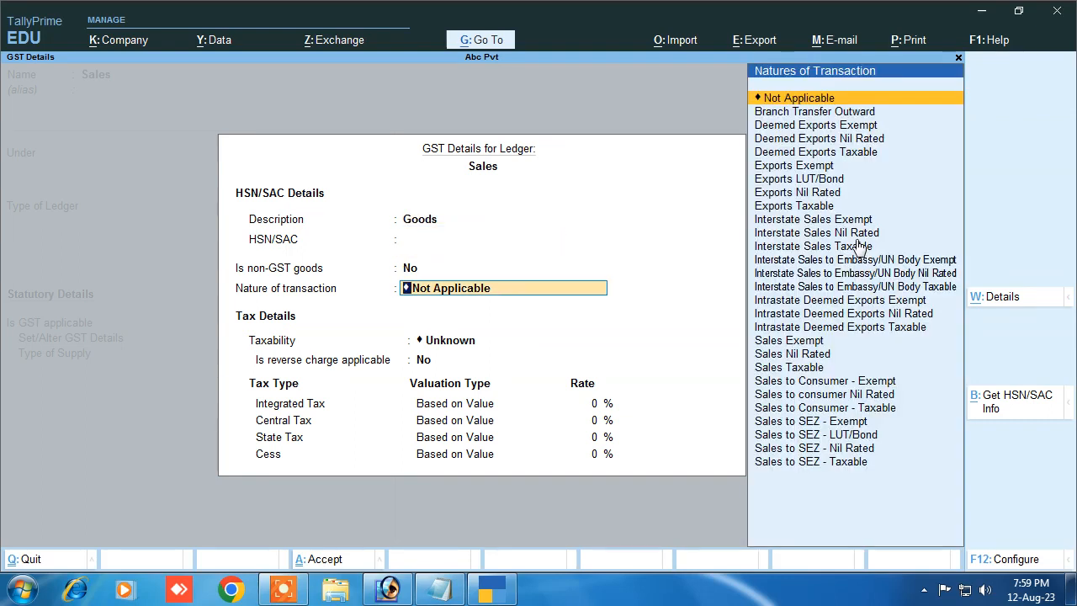
Set the Sales ledger's nature of transaction to Sales Taxable and keep reverse charge at No.
key("Down")
key("Down")
key("Down")
key("Down")
key("Down")
key("Down")
key("Down")
key("Down")
key("Down")
key("Down")
key("Down")
key("Down")
key("Down")
key("Down")
key("Down")
key("Down")
key("Down")
key("Down")
key("Down")
key("Down")
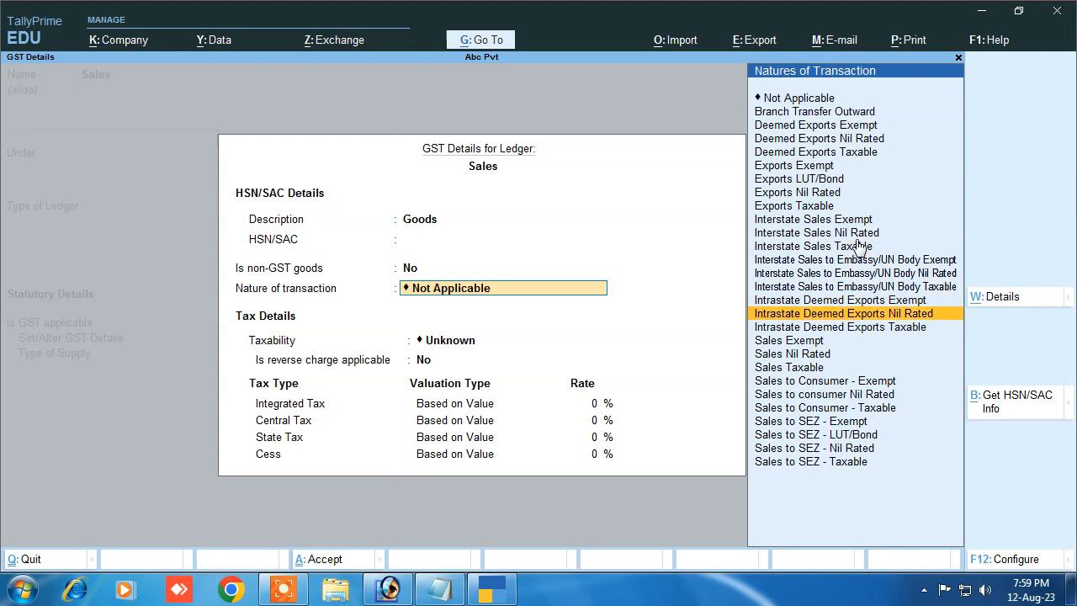
key("Return")
key("Return")
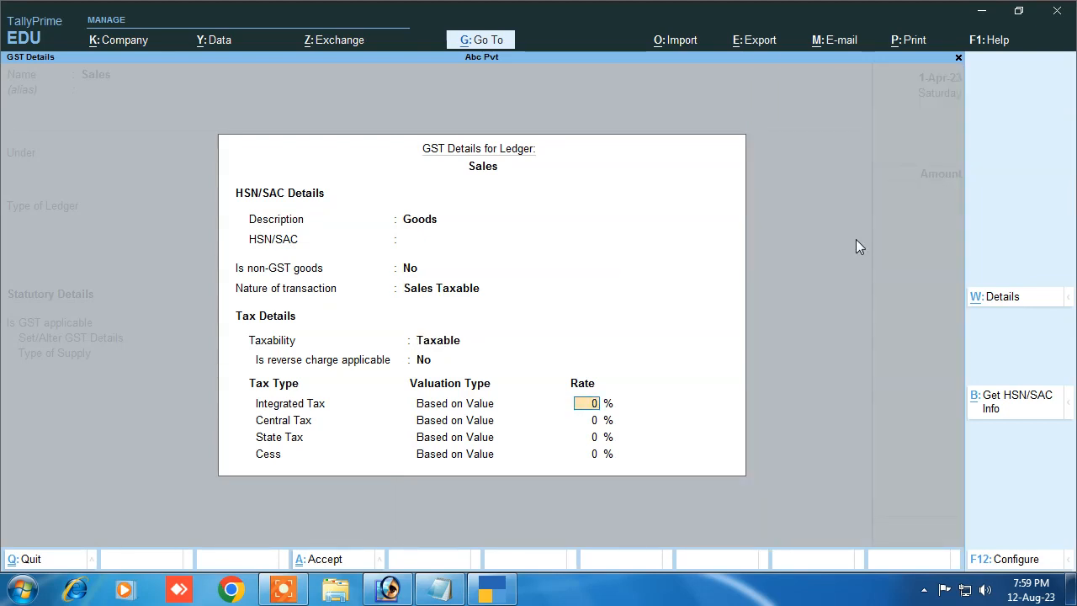
Set the Integrated Tax rate to 12% and accept the Sales ledger's GST details.
type("12")
key("Return")
key("Return")
key("Return")
key("Return")
Set the Sales ledger's type of supply to Goods and save the ledger.
key("Up")
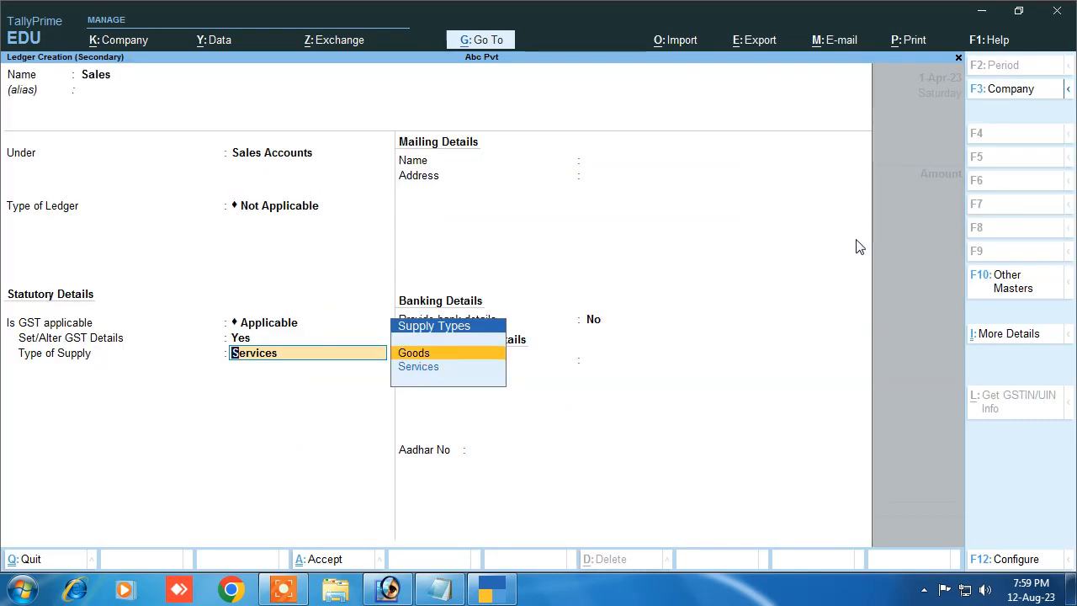
key("Return")
key("Return")
key("Return")
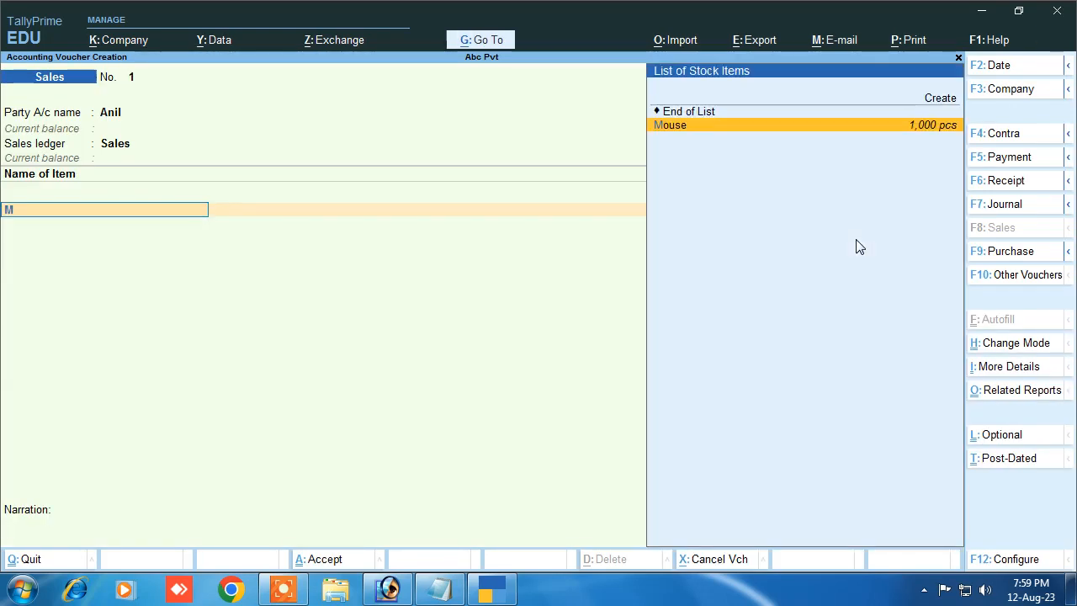
Add the stock item Mouse to the sales voucher with a quantity of 1,000 pcs at a rate of 600 per pcs.
key("Return")
type("1,000 pcs")
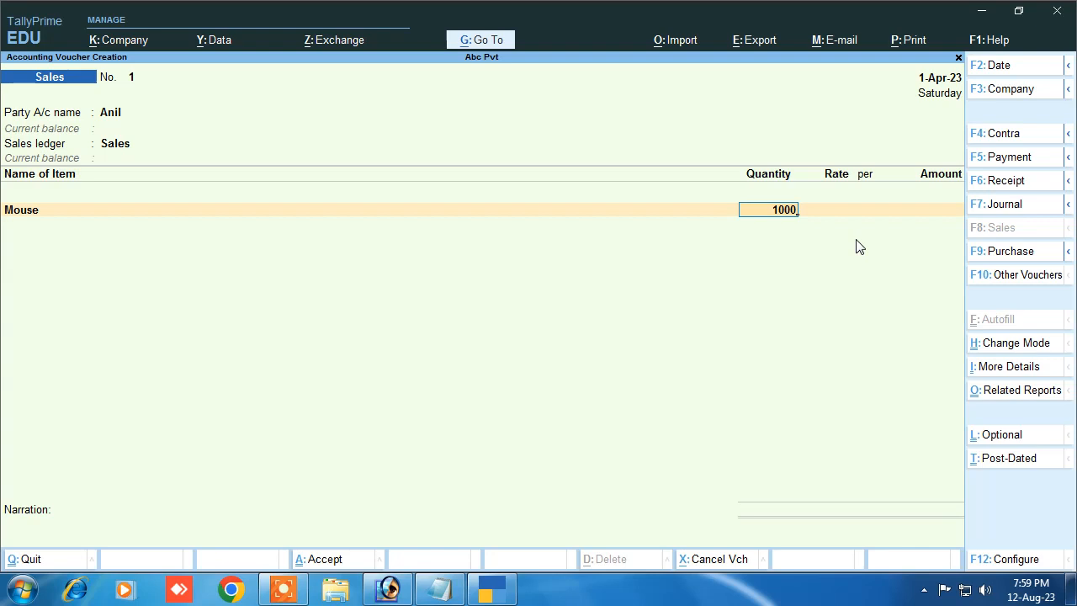
key("Return")
type("6")
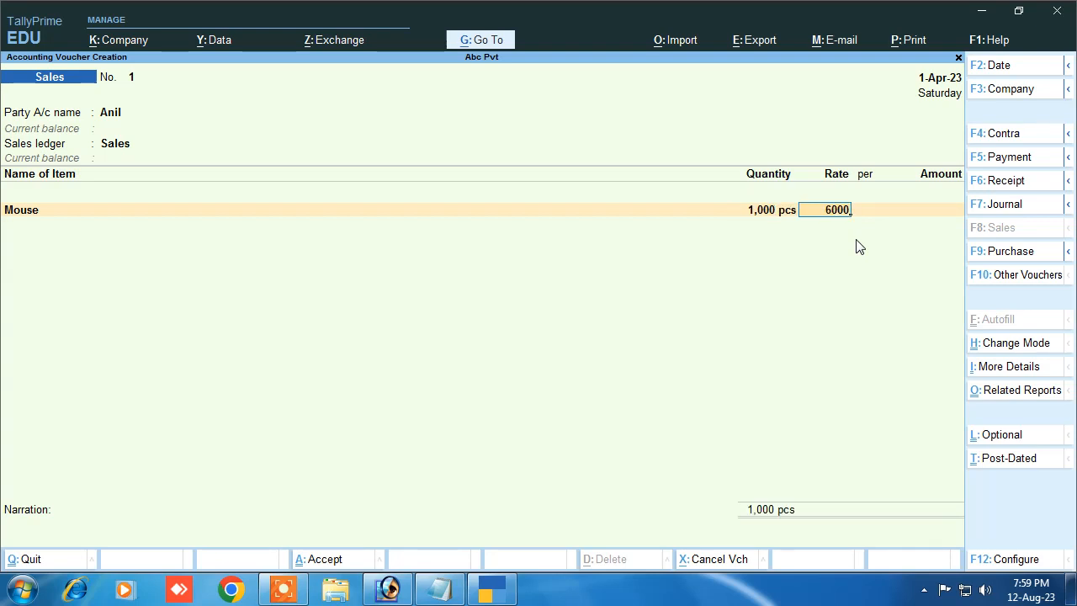
type("00")
key("Return")
key("Return")
key("Return")
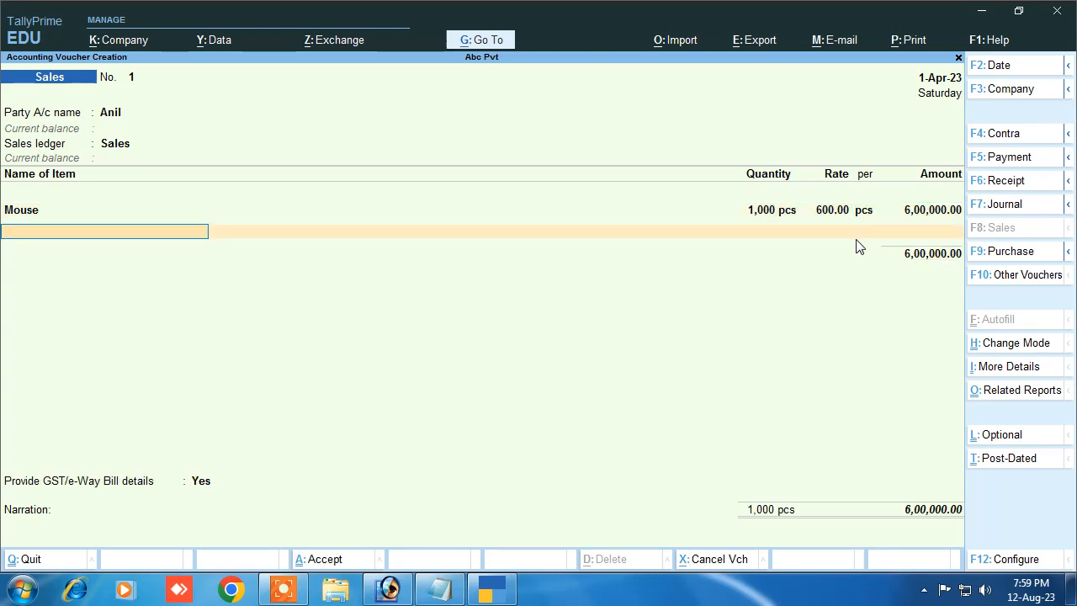
Add the Cgst and Sgst ledgers at 6% each to the sales voucher, accepting their calculated amounts.
key("Return")
type("C")
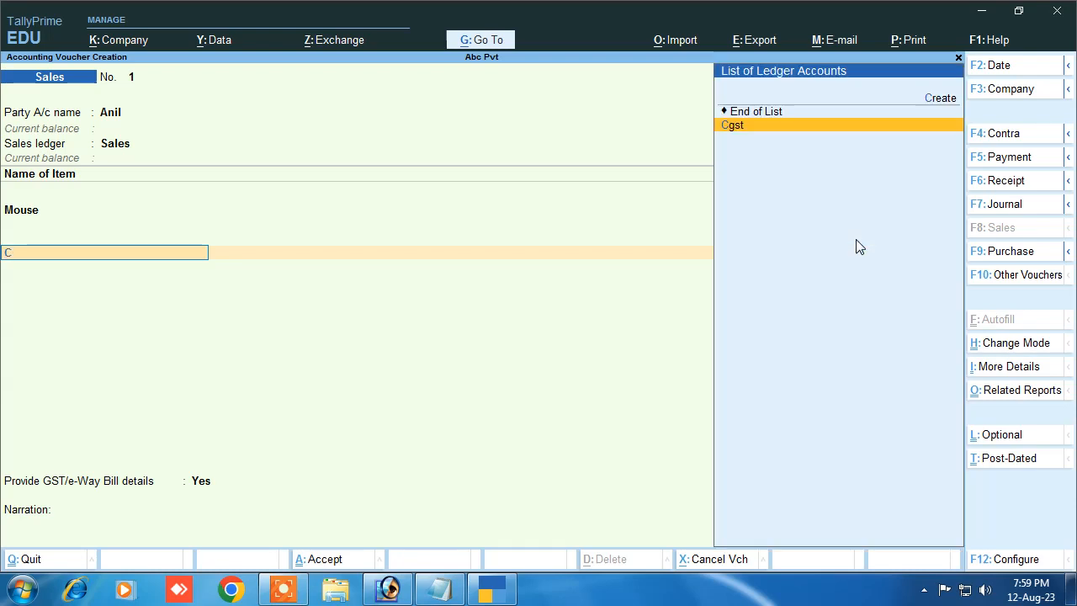
key("Return")
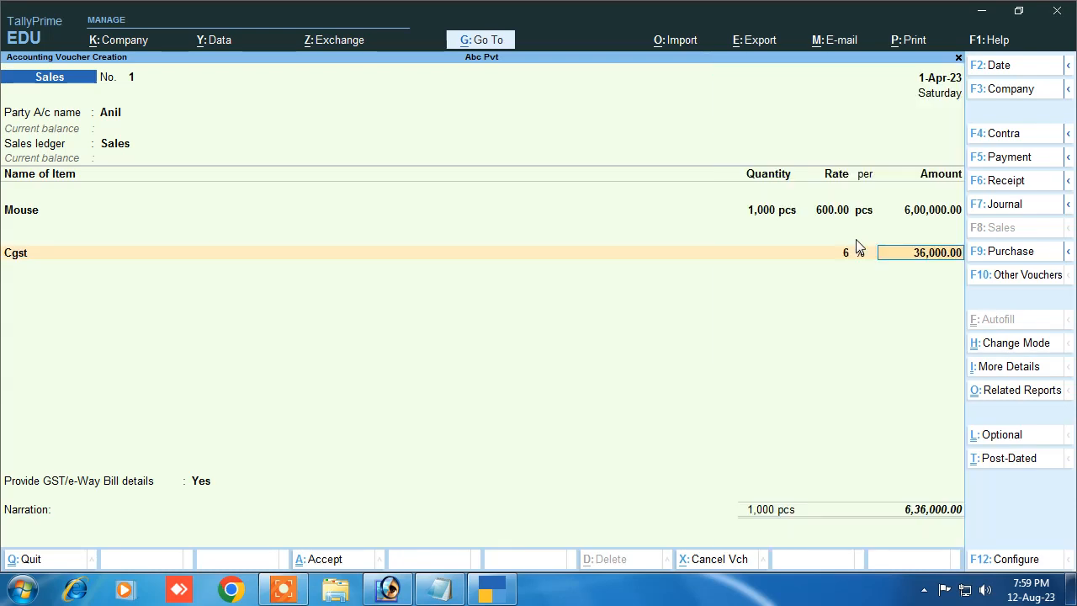
key("Return")
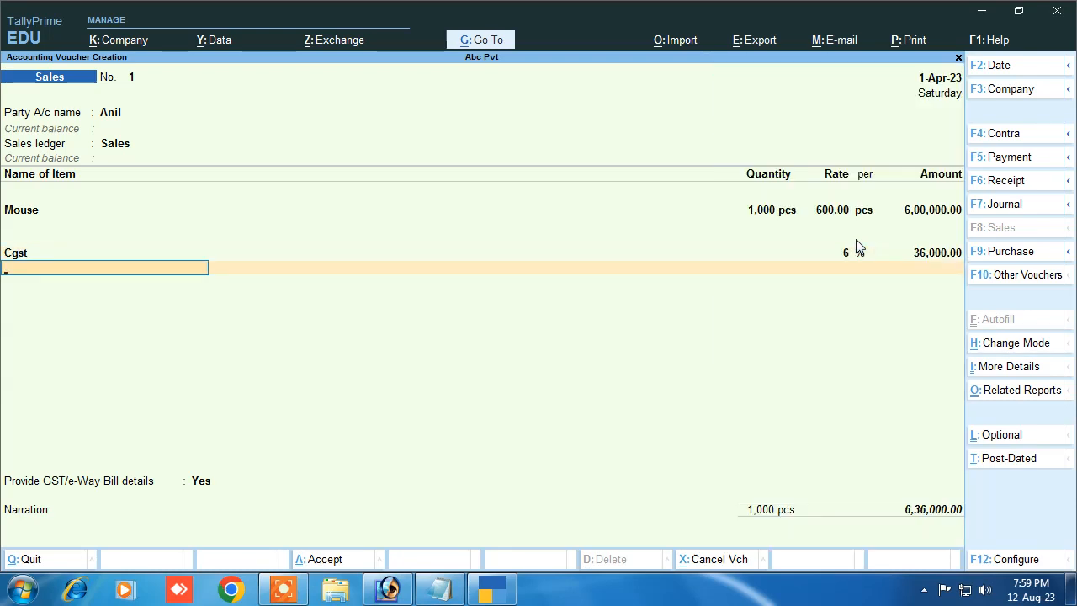
type("S")
key("Down")
key("Down")
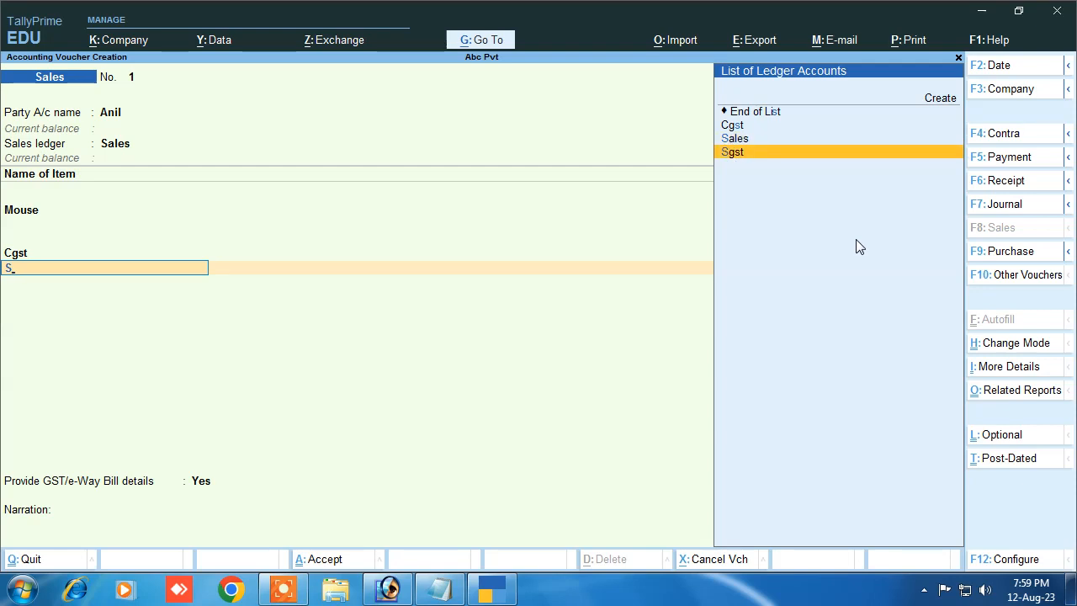
key("Return")
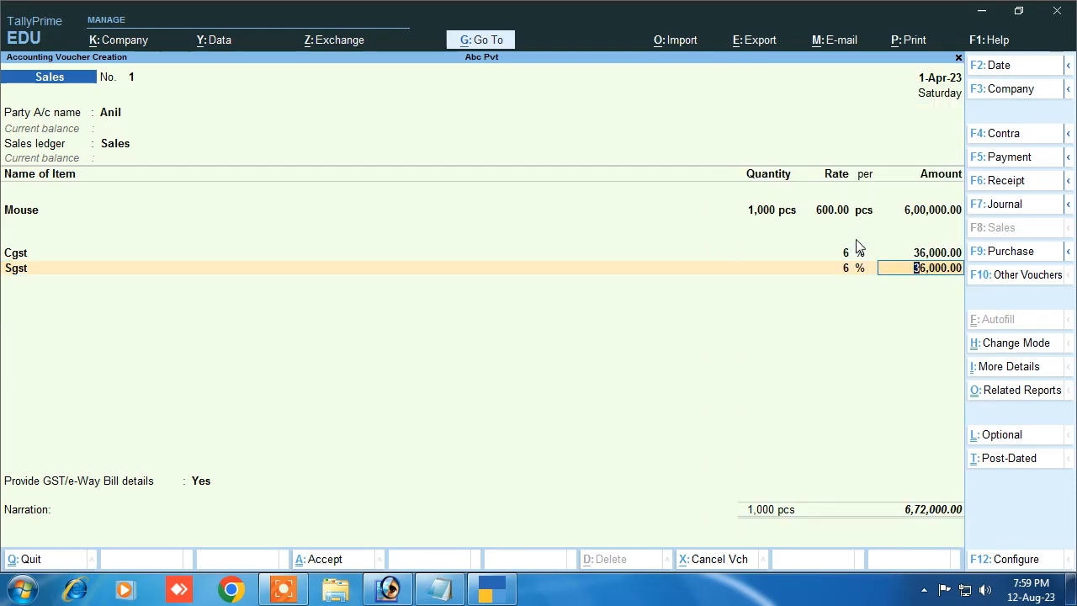
key("Return")
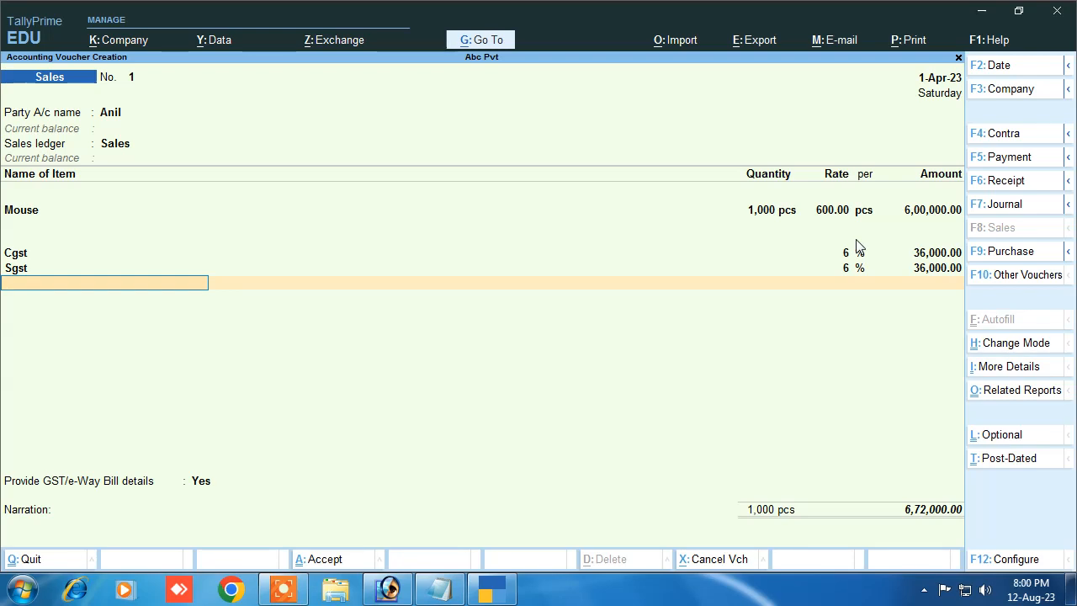
Finish the sales voucher's ledger entries and set Provide GST/e-Way Bill details to No.
key("Return")
type("n")
key("Return")
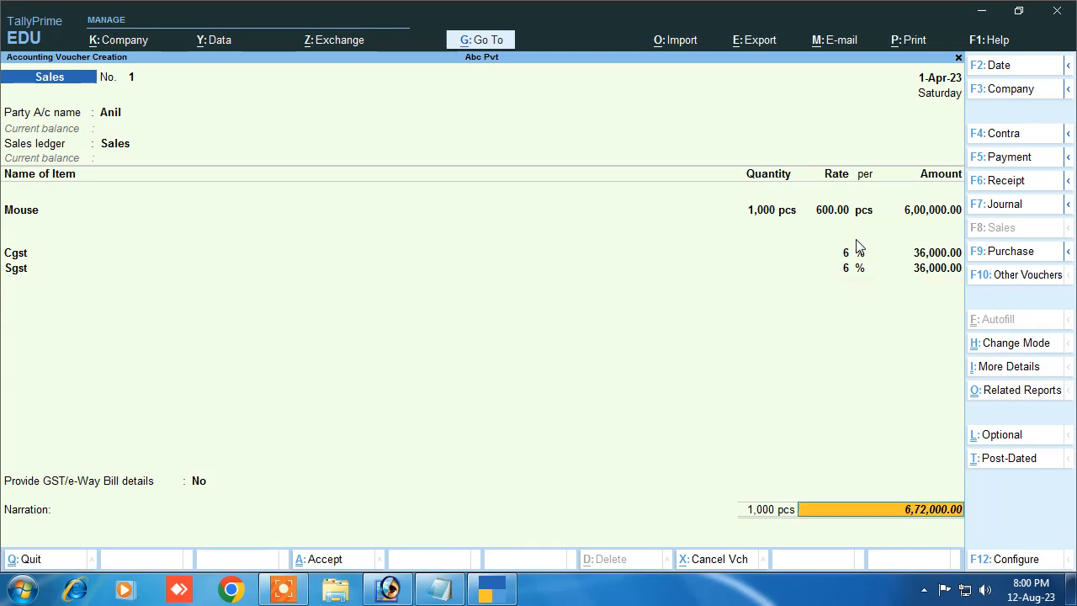
Allocate the full sales amount as a New Ref bill named after the customer in the bill-wise details.
key("Return")
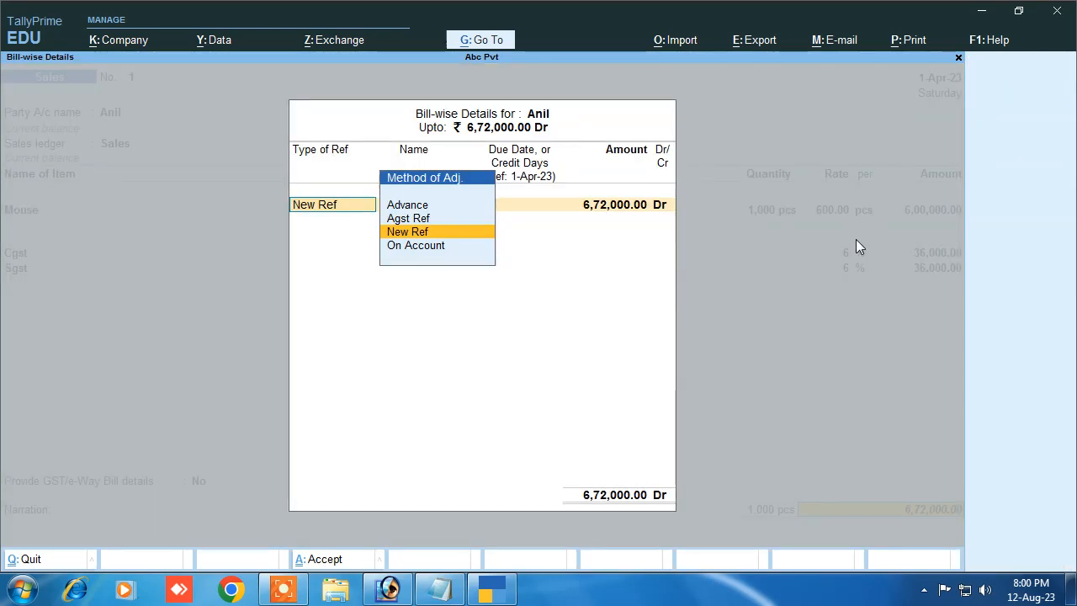
key("Return")
type("Anil")
key("Return")
key("Return")
key("Return")
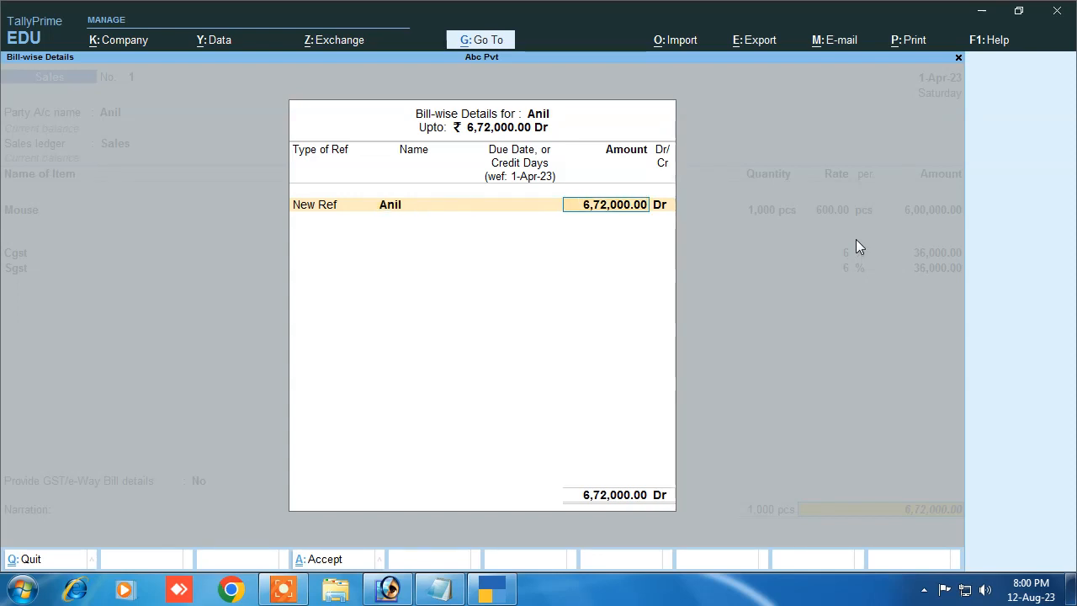
key("Return")
Enter the narration "being sold" and save the sales voucher despite the missing e-Way Bill details.
type("bei")
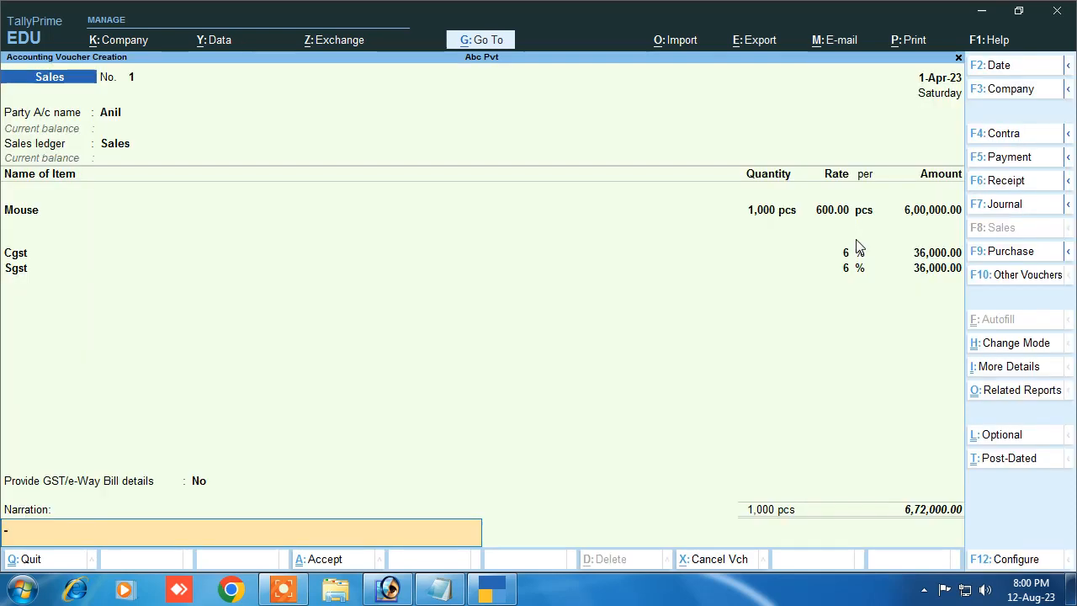
type("ng sold")
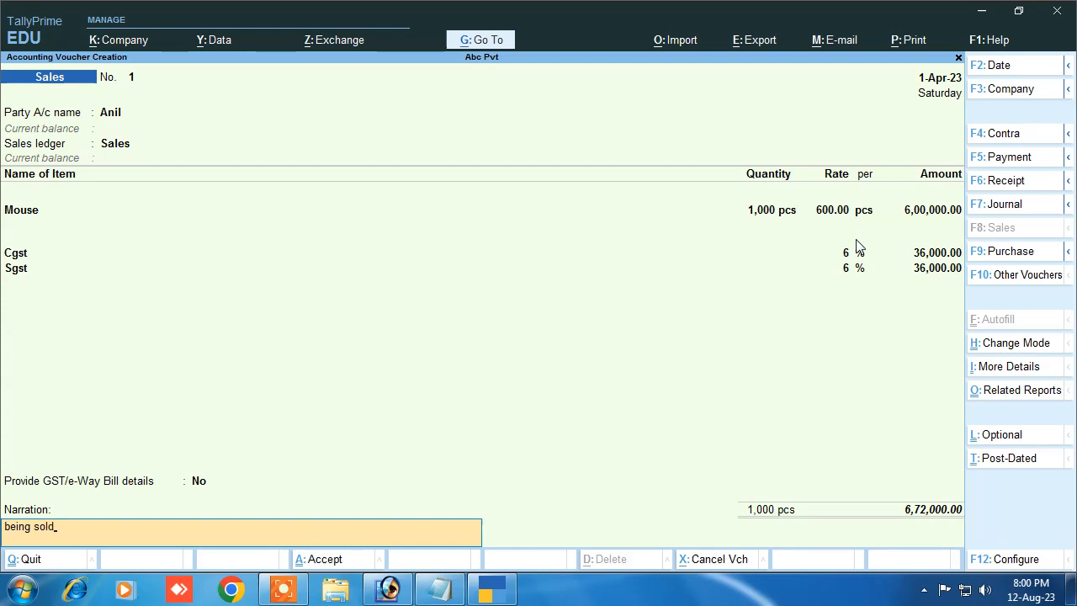
key("Return")
key("Return")
key("Return")
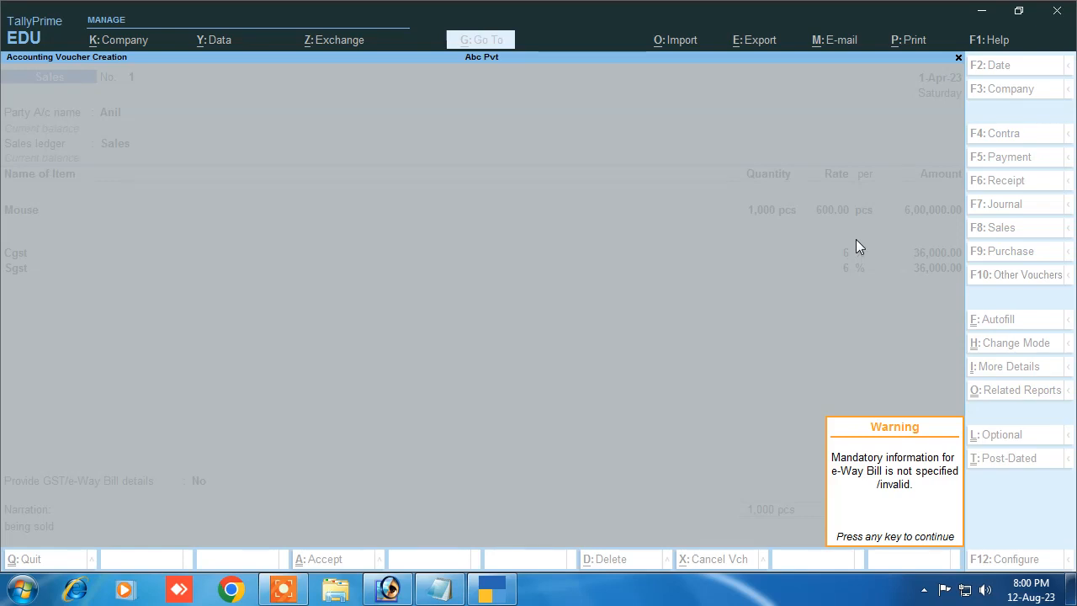
key("Return")
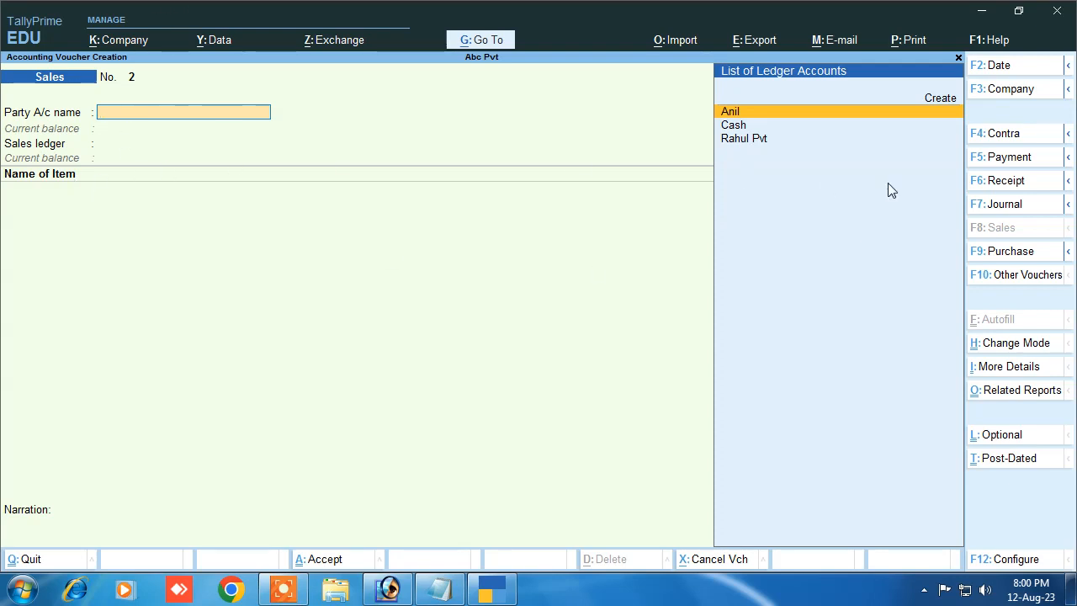
Start a receipt voucher, credit the customer's ledger with 6,72,000 and allocate it as Agst Ref to the pending sales bill.
left_click(994, 180)
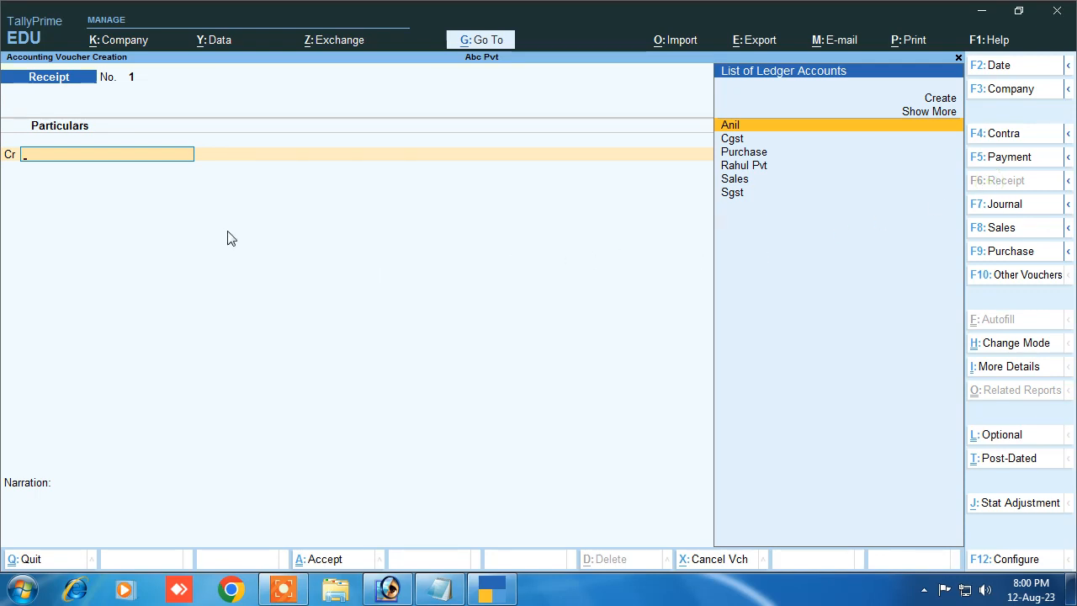
left_click(730, 126)
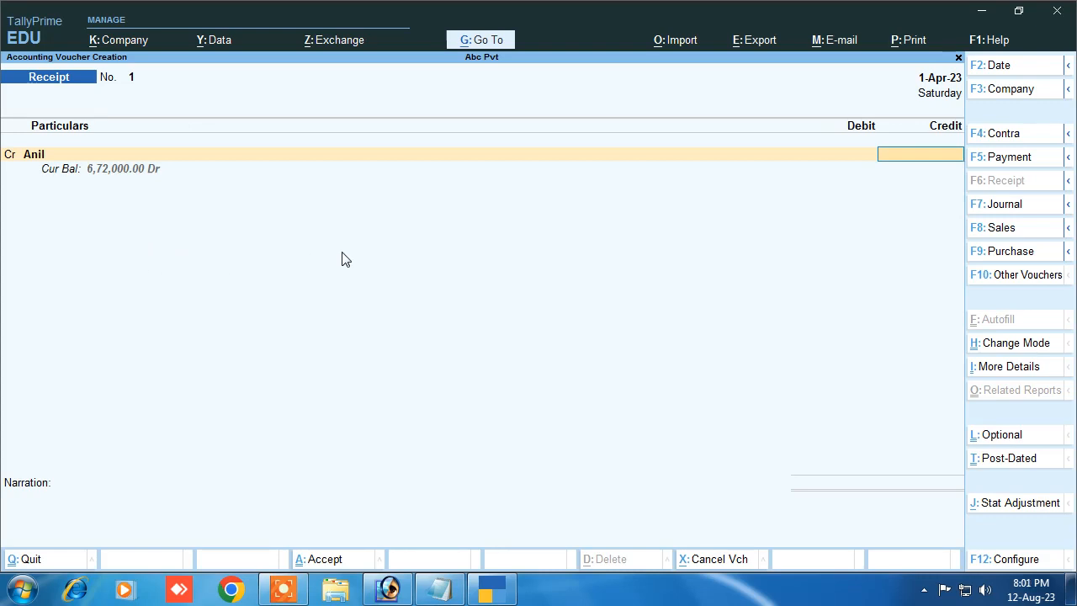
type("000")
key("Return")
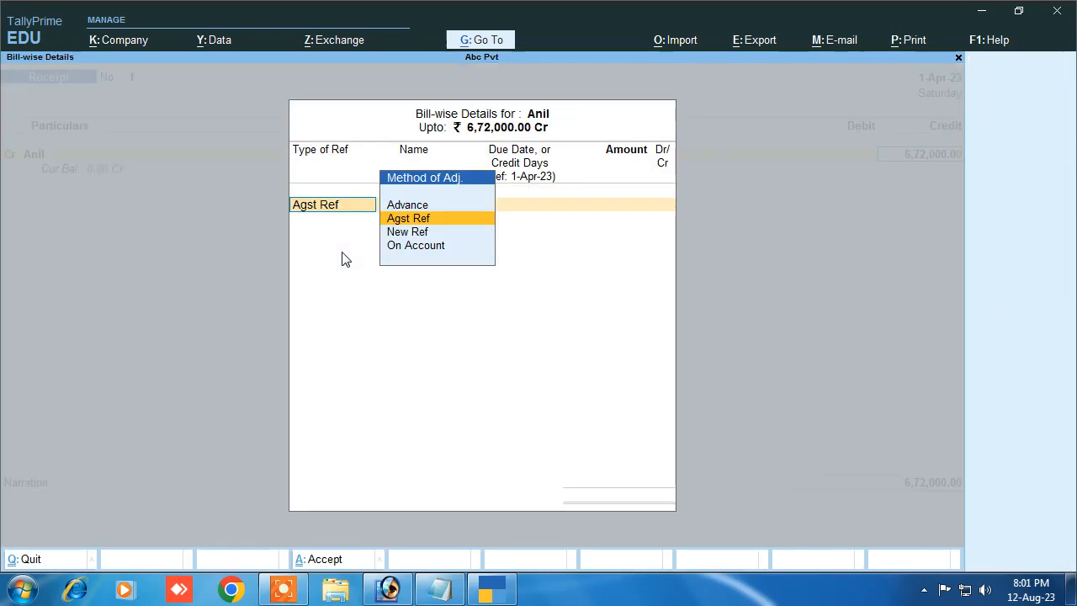
key("Return")
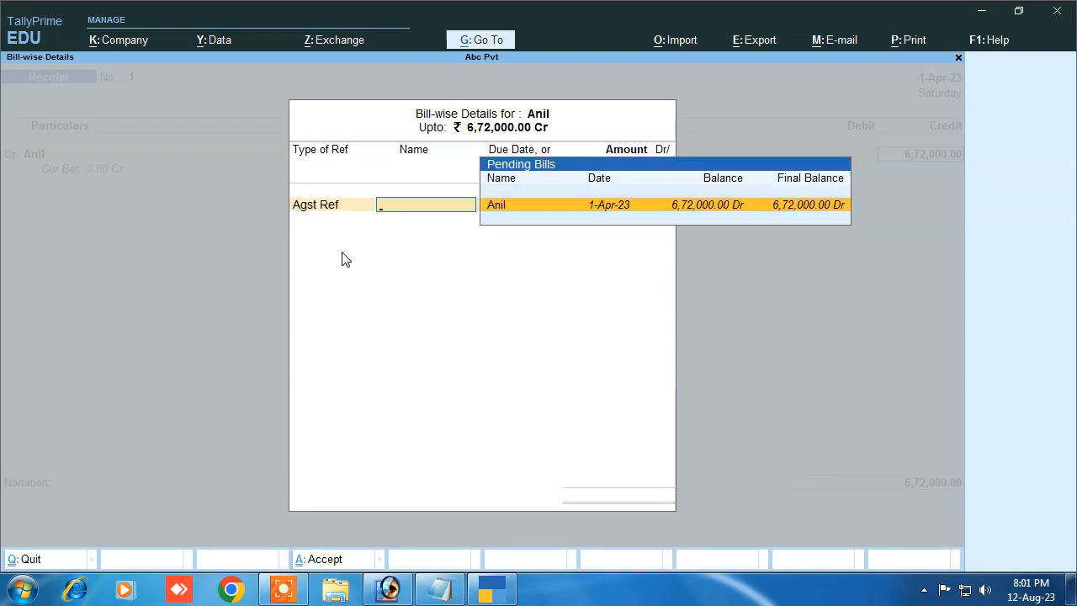
key("Return")
key("Return")
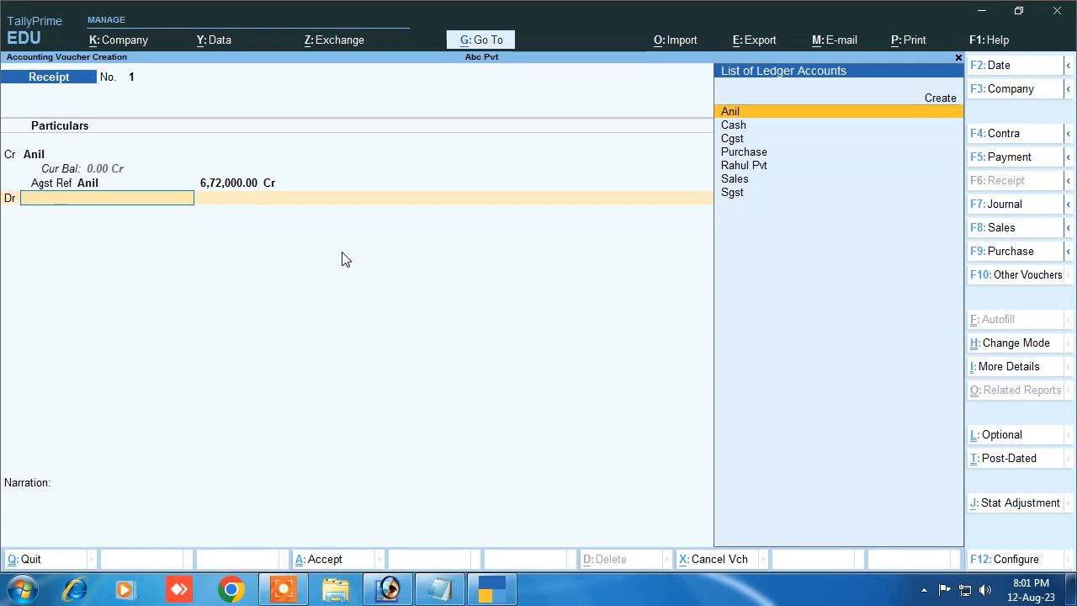
Debit Cash with 6,72,000 and save the receipt voucher with a blank narration.
key("Down")
key("Return")
key("Return")
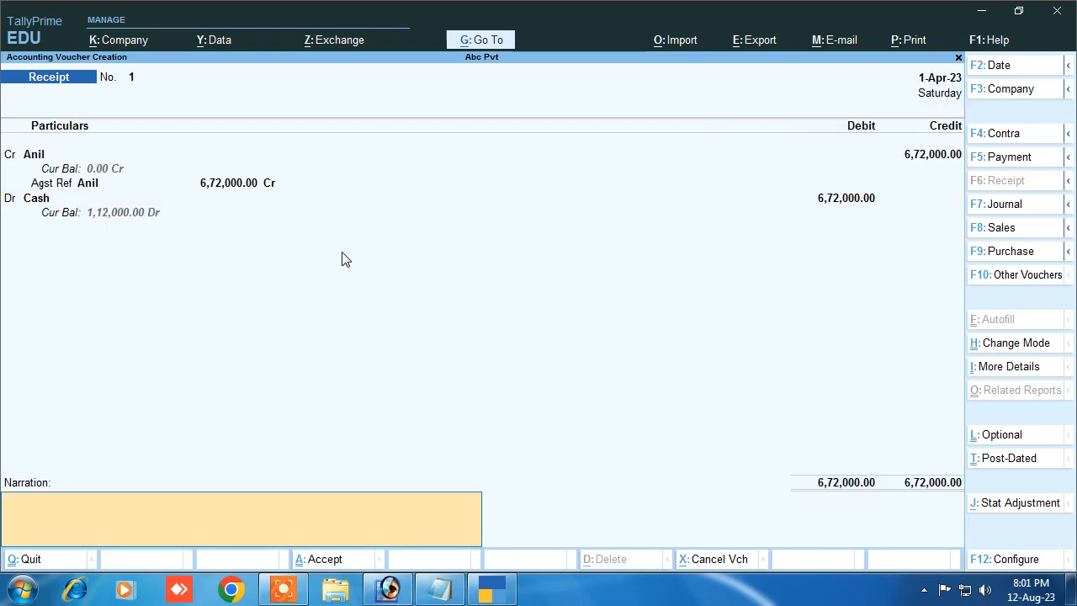
key("Return")
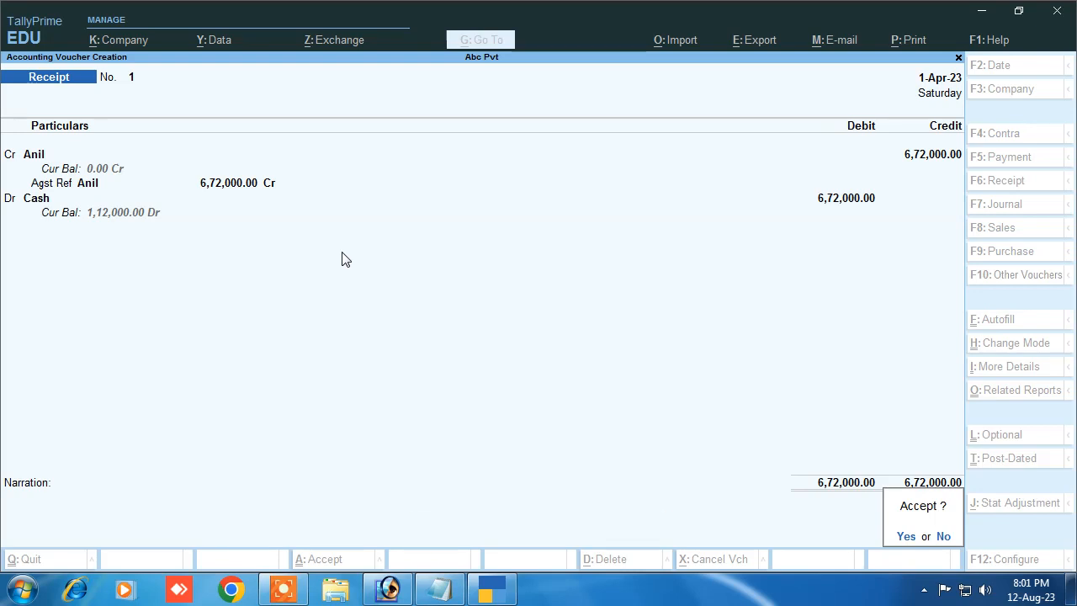
key("Return")
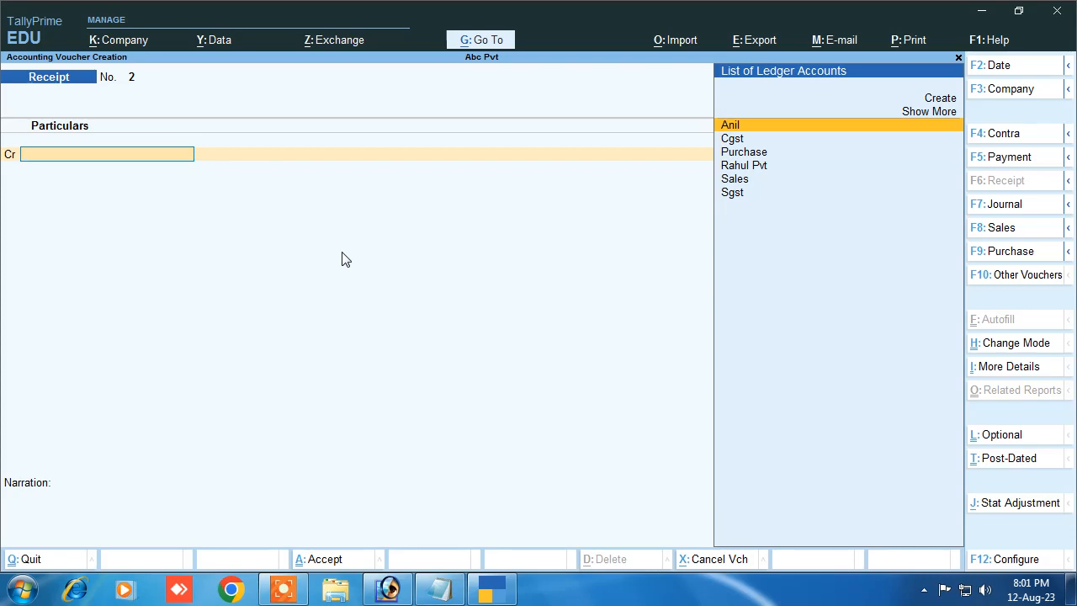
Leave voucher entry and open the company's Day Book.
key("Escape")
key("Escape")
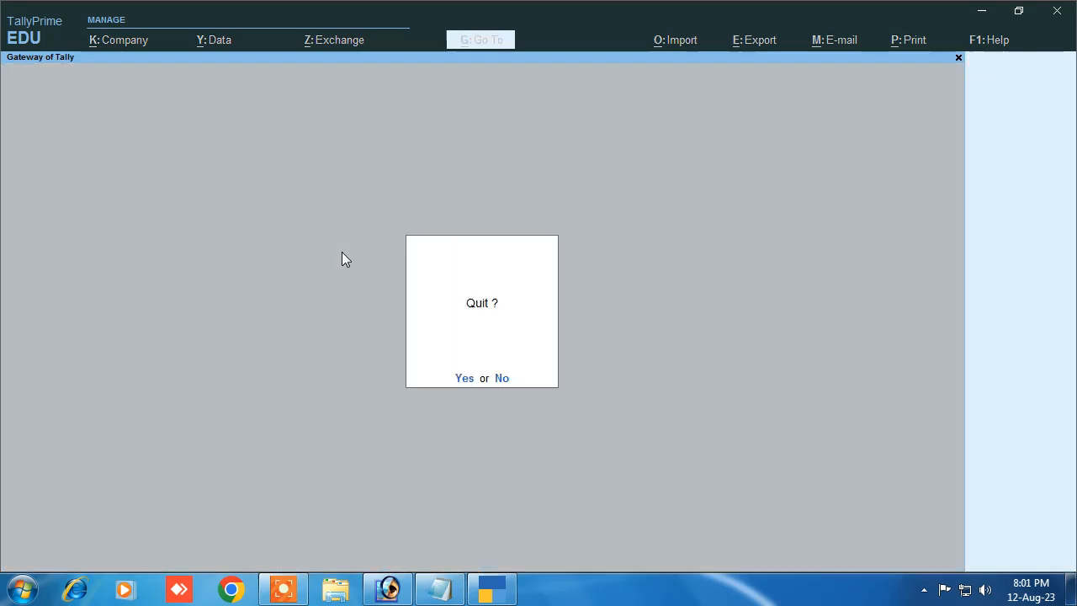
key("Escape")
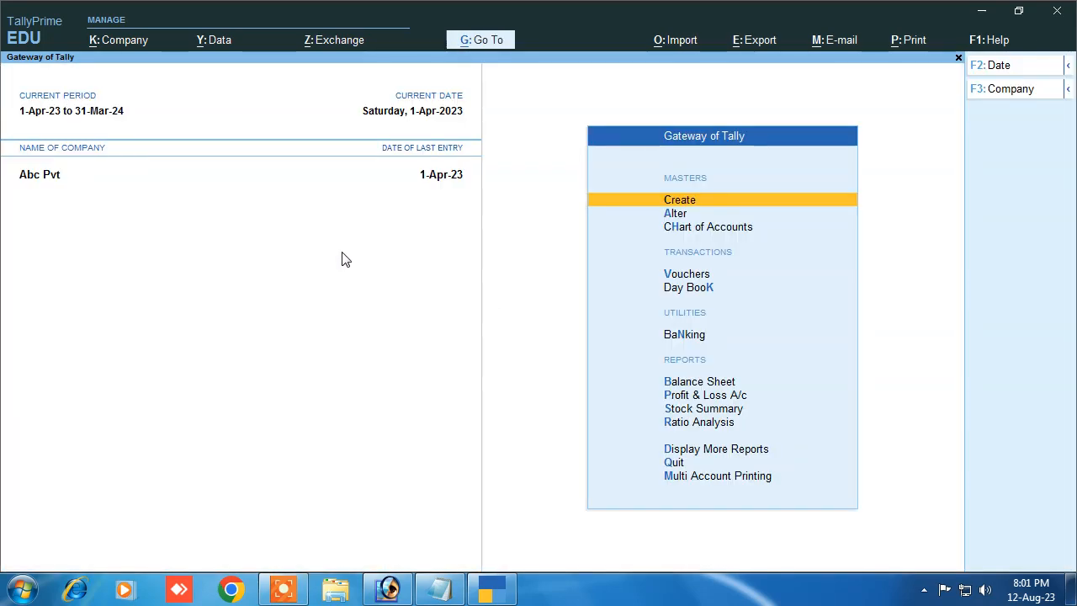
key("Down")
key("Down")
key("Down")
key("Down")
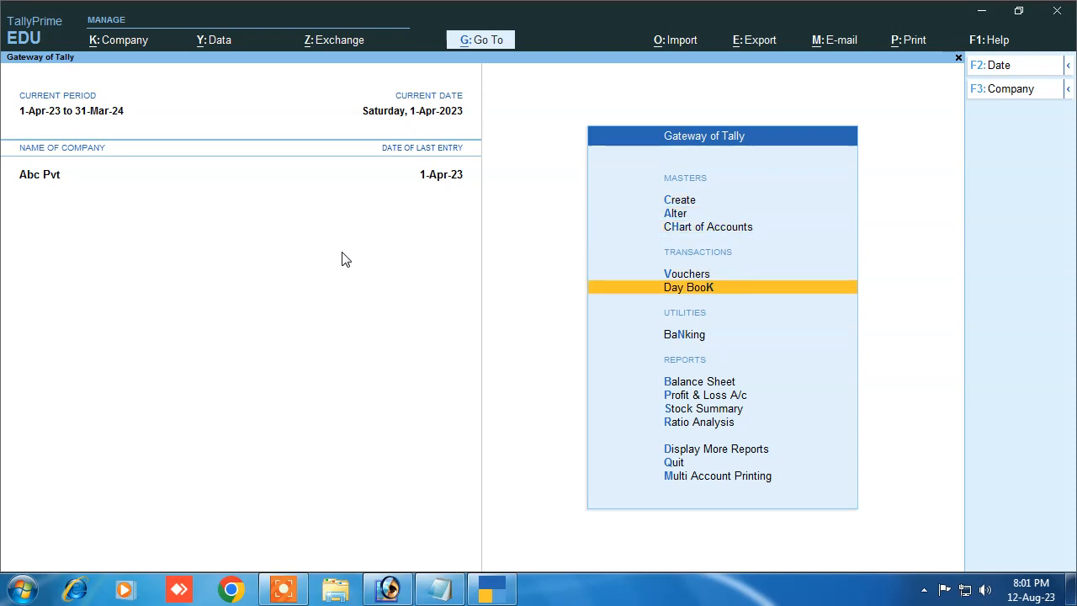
key("Return")
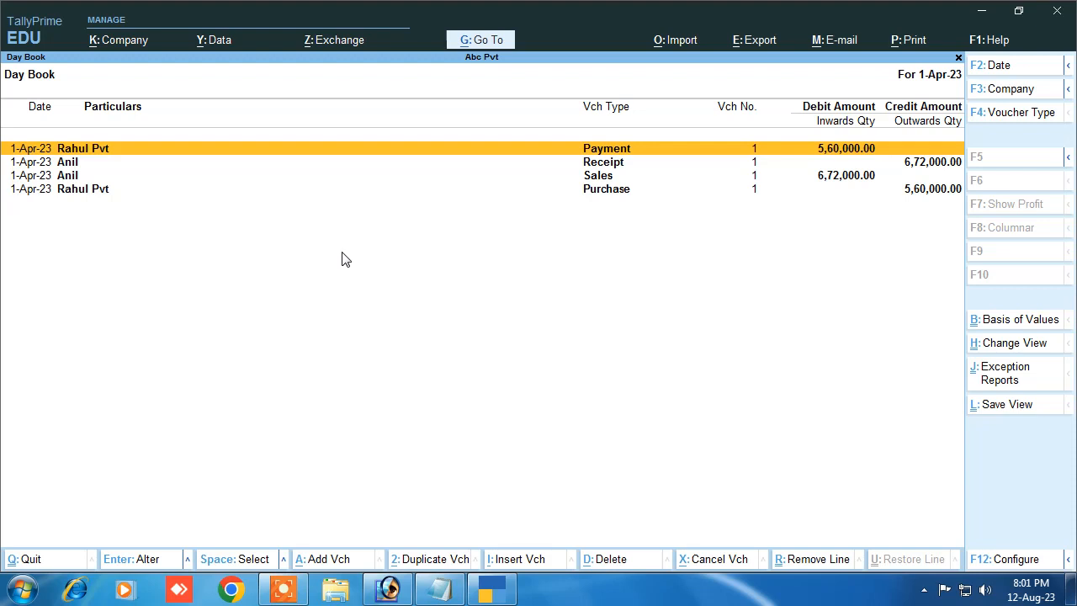
Open the Sales voucher from the Day Book and show the print preview of its invoice.
key("Down")
key("Down")
key("Return")
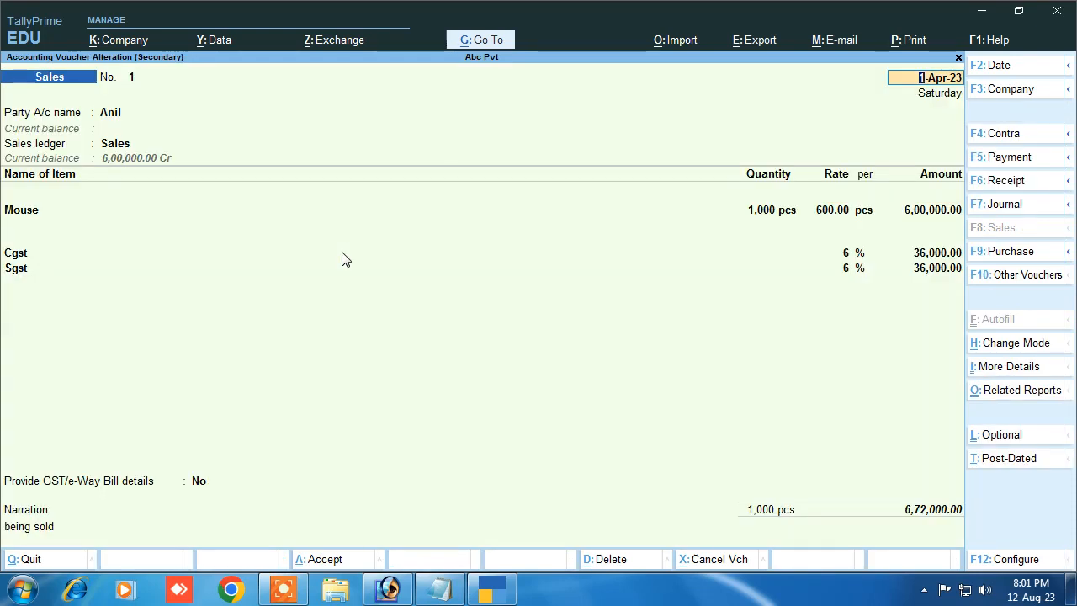
key("alt+p")
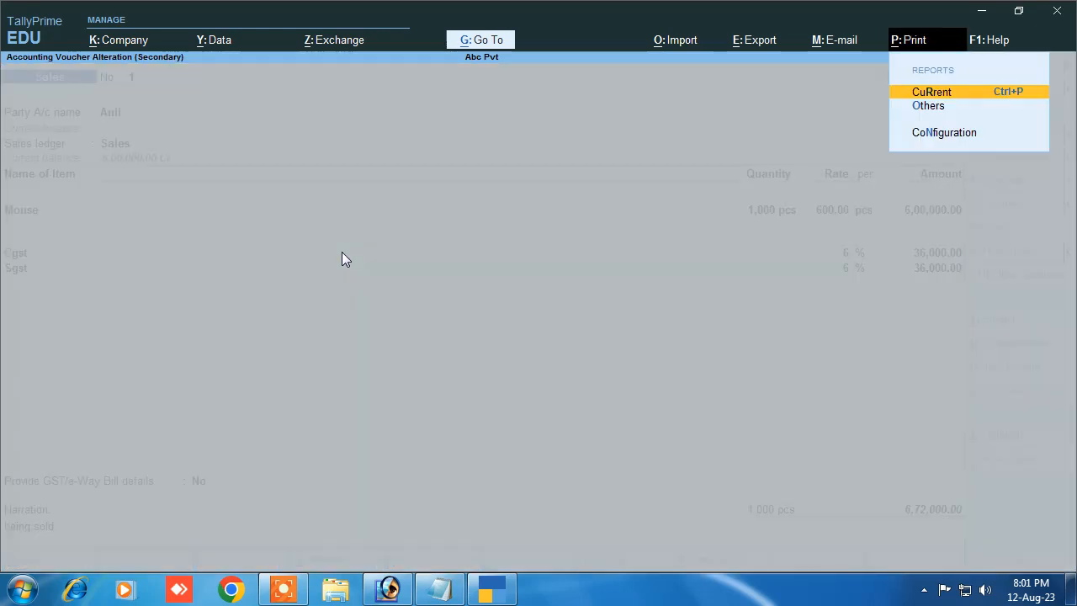
left_click(918, 95)
left_click(473, 375)
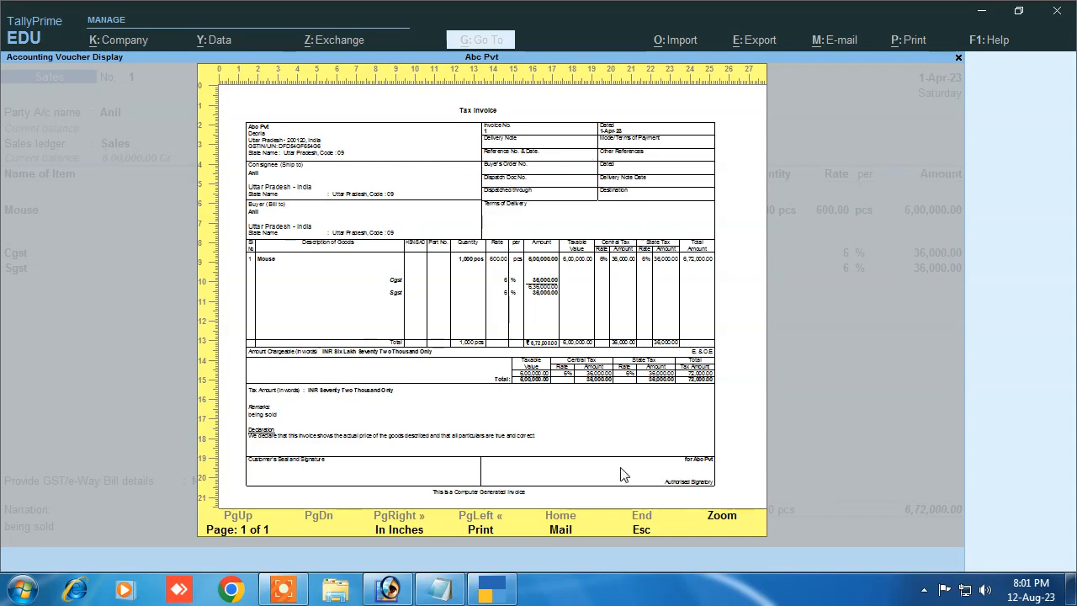
Enlarge the tax invoice preview and examine its party details, Mouse line, Cgst and Sgst amounts, totals and declaration.
left_click(728, 518)
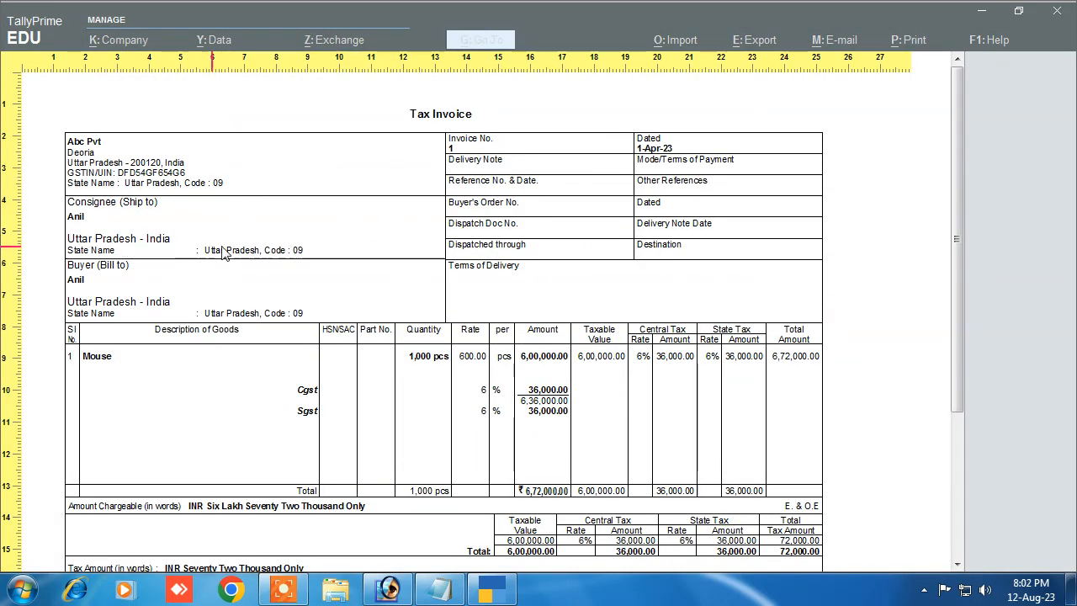
scroll(437, 277, "down", 1)
scroll(429, 311, "down", 3)
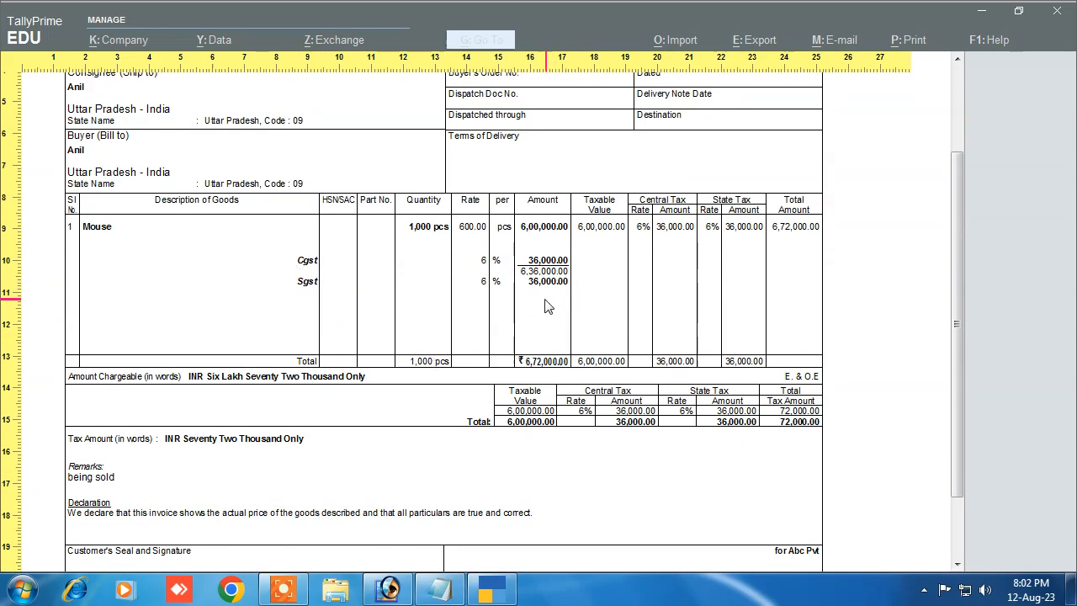
scroll(488, 307, "down", 2)
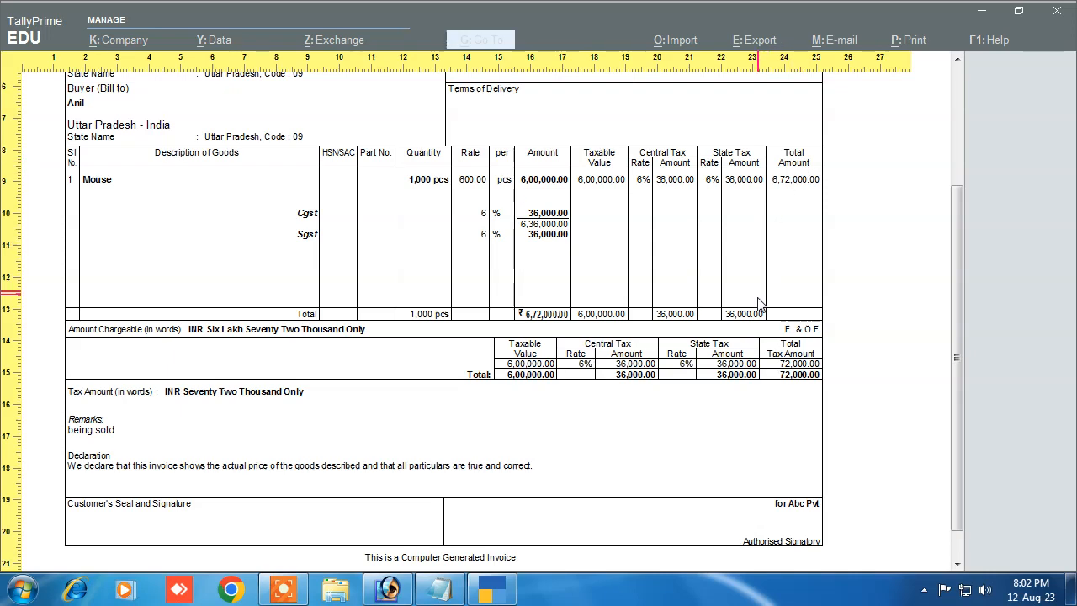
scroll(471, 402, "down", 1)
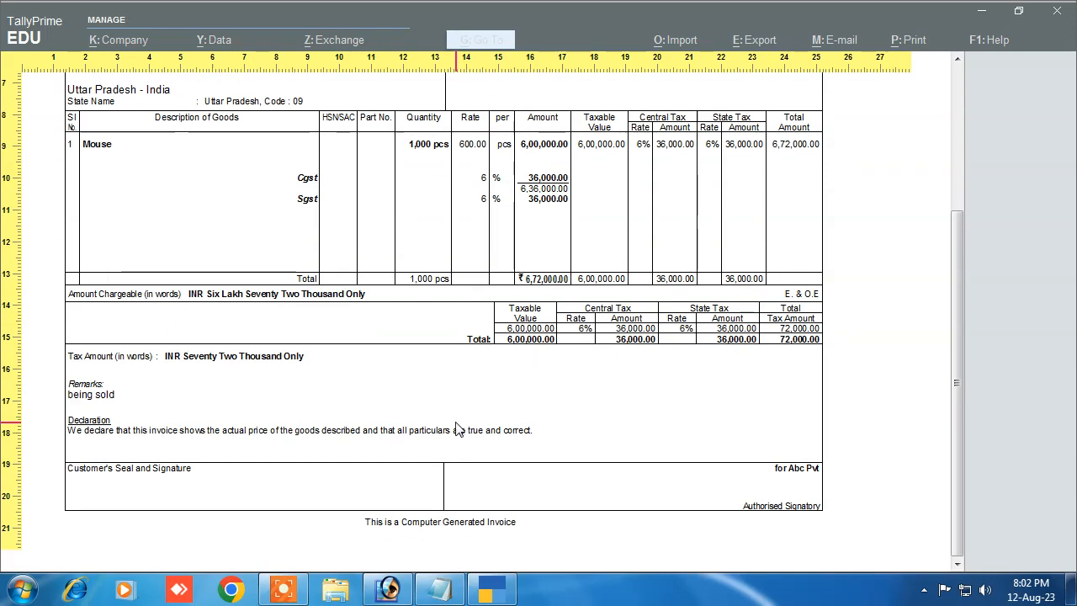
scroll(471, 427, "up", 1)
scroll(539, 429, "down", 1)
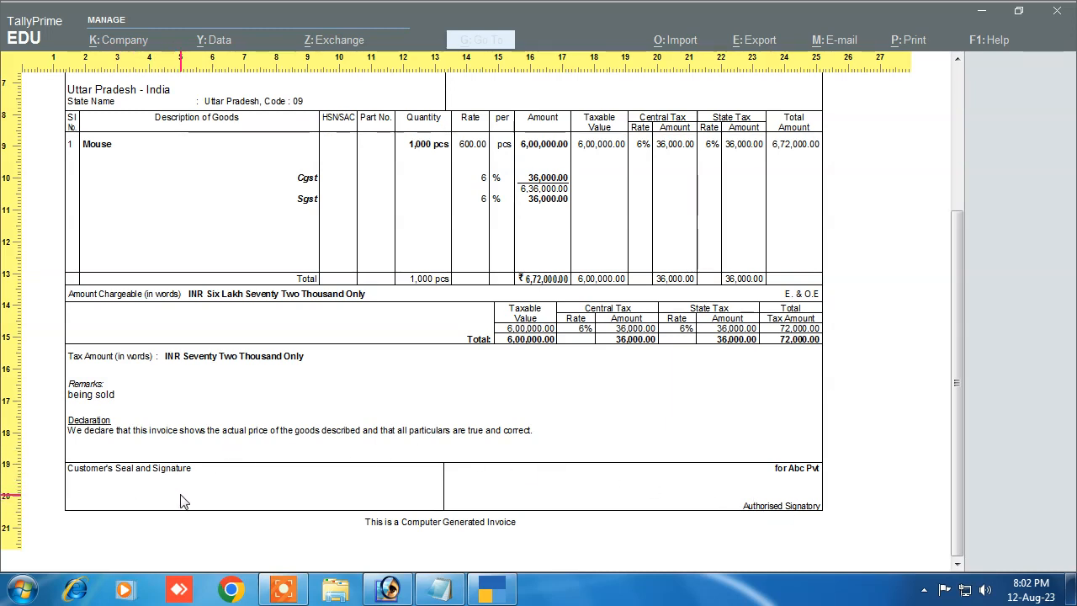
scroll(355, 412, "up", 3)
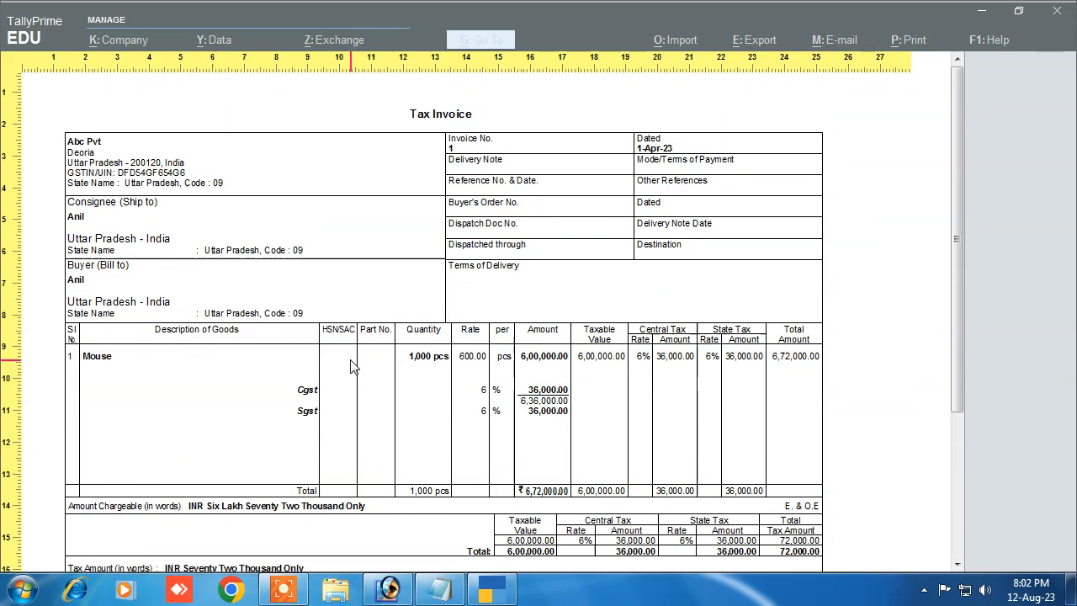
scroll(361, 349, "down", 3)
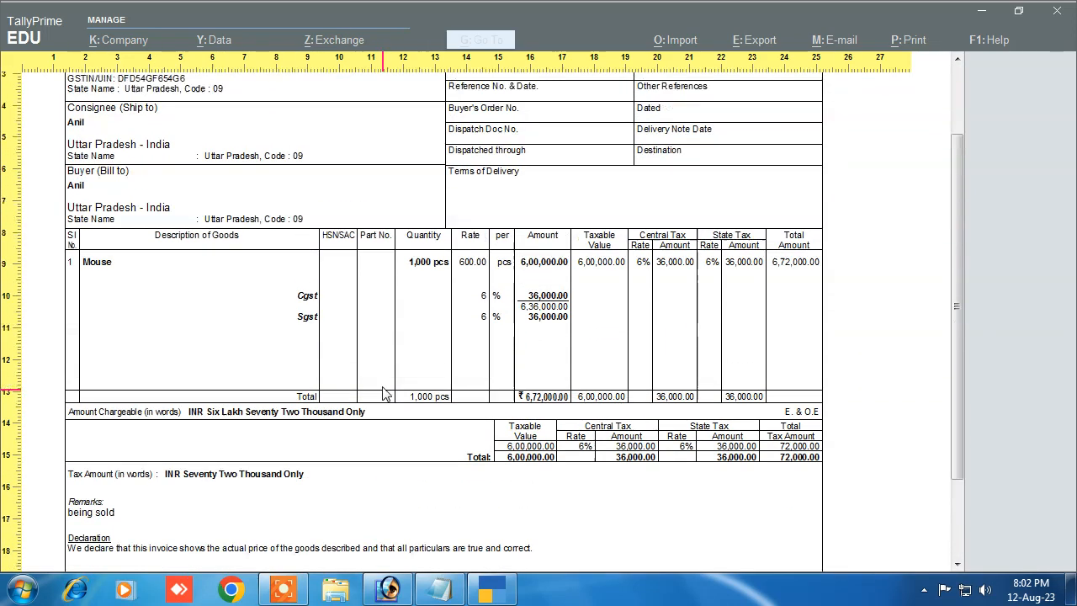
scroll(385, 374, "up", 2)
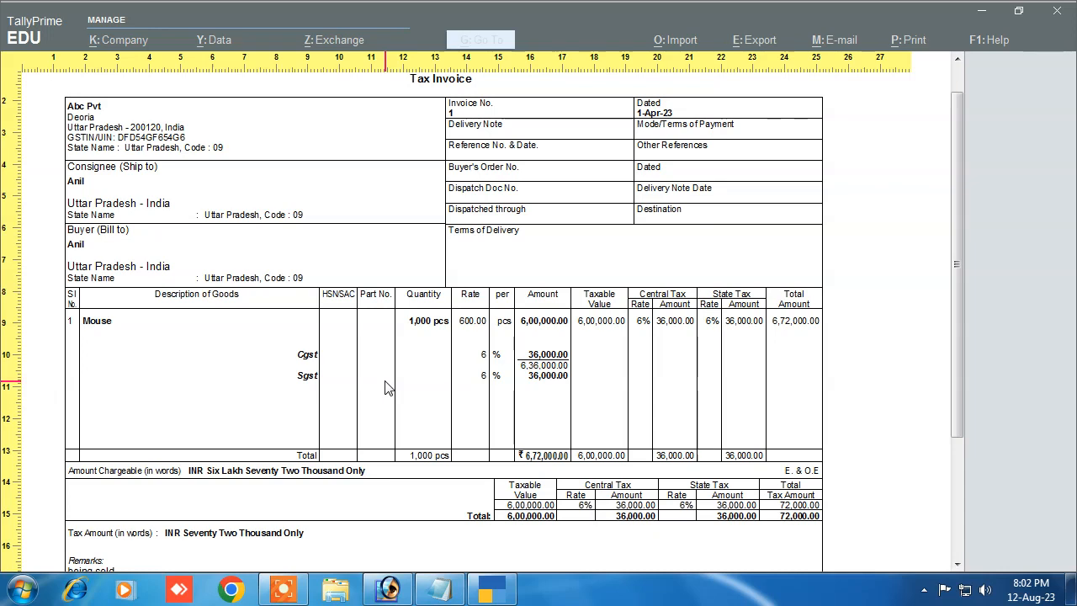